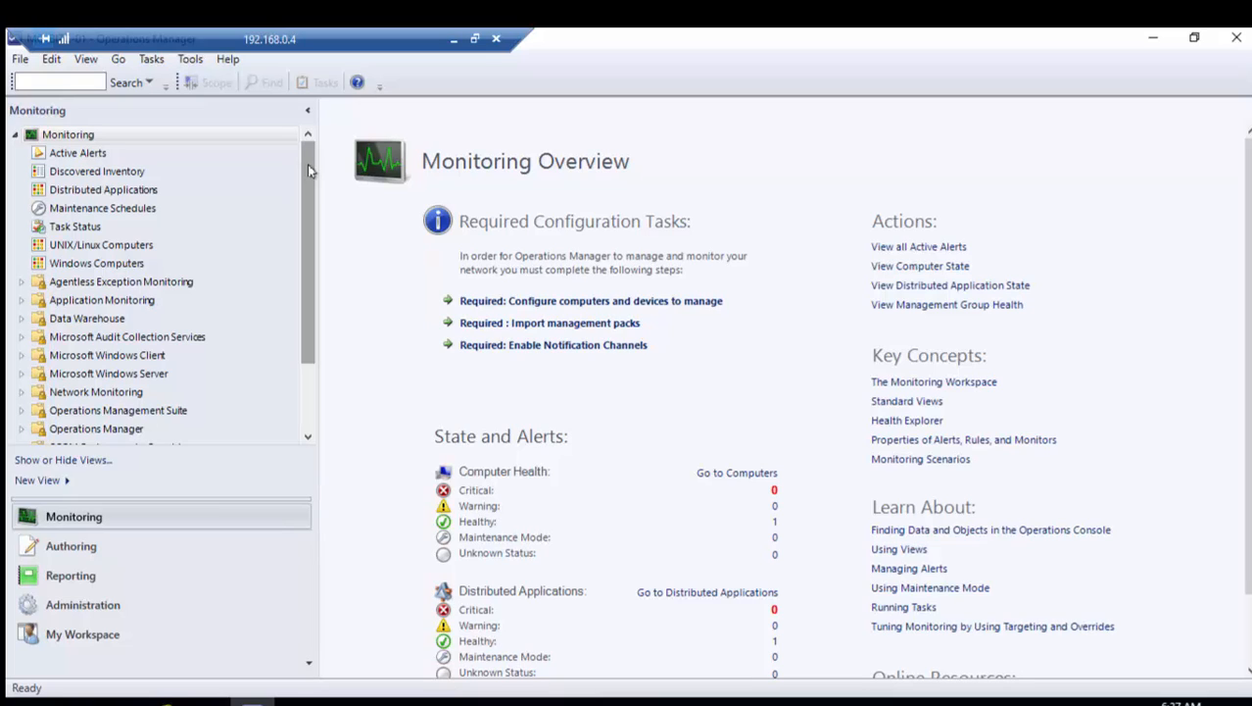
View the five active alerts, then switch to the Administration workspace
click(78, 154)
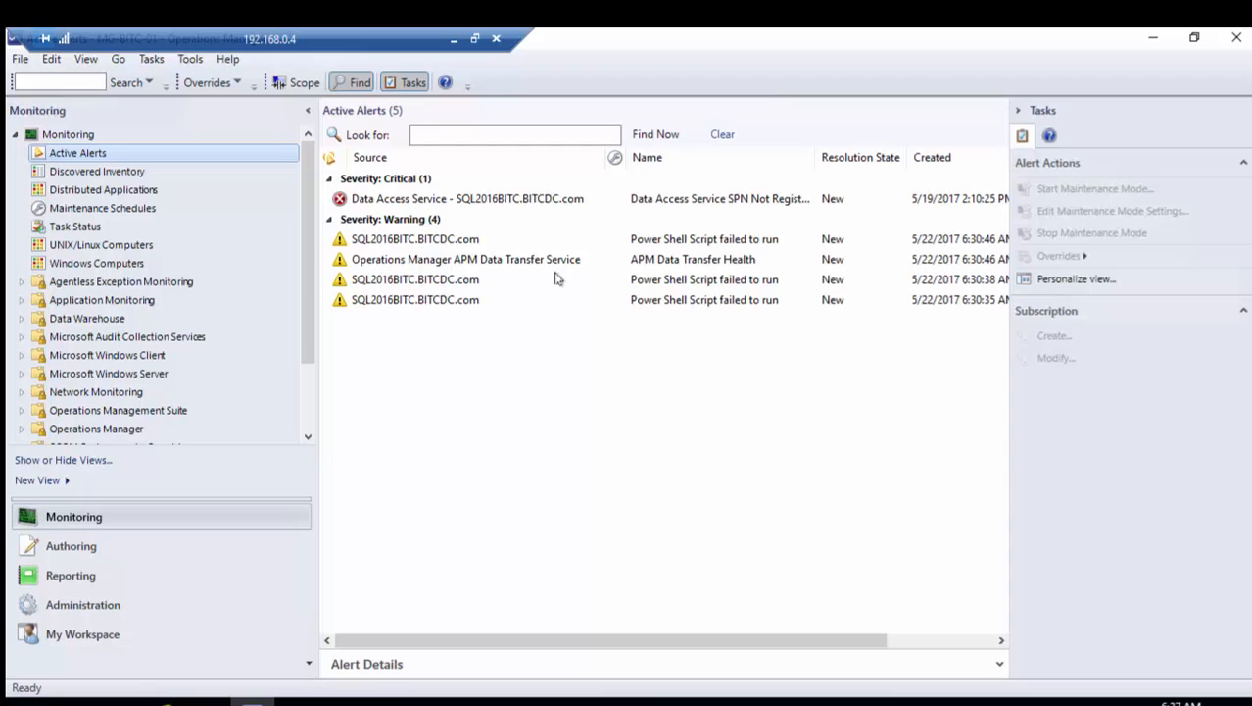
click(118, 609)
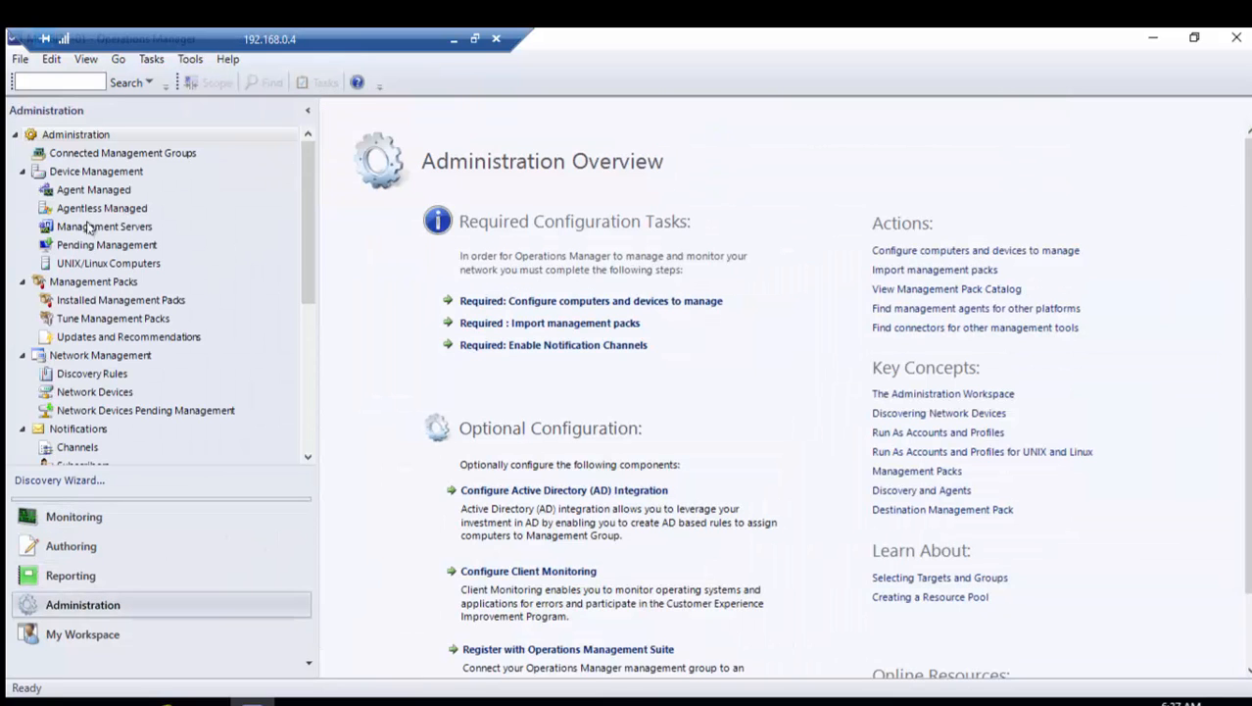
Check Management Servers, Agentless Managed and Agent Managed (zero agents), then return to Monitoring's Active Alerts
click(103, 226)
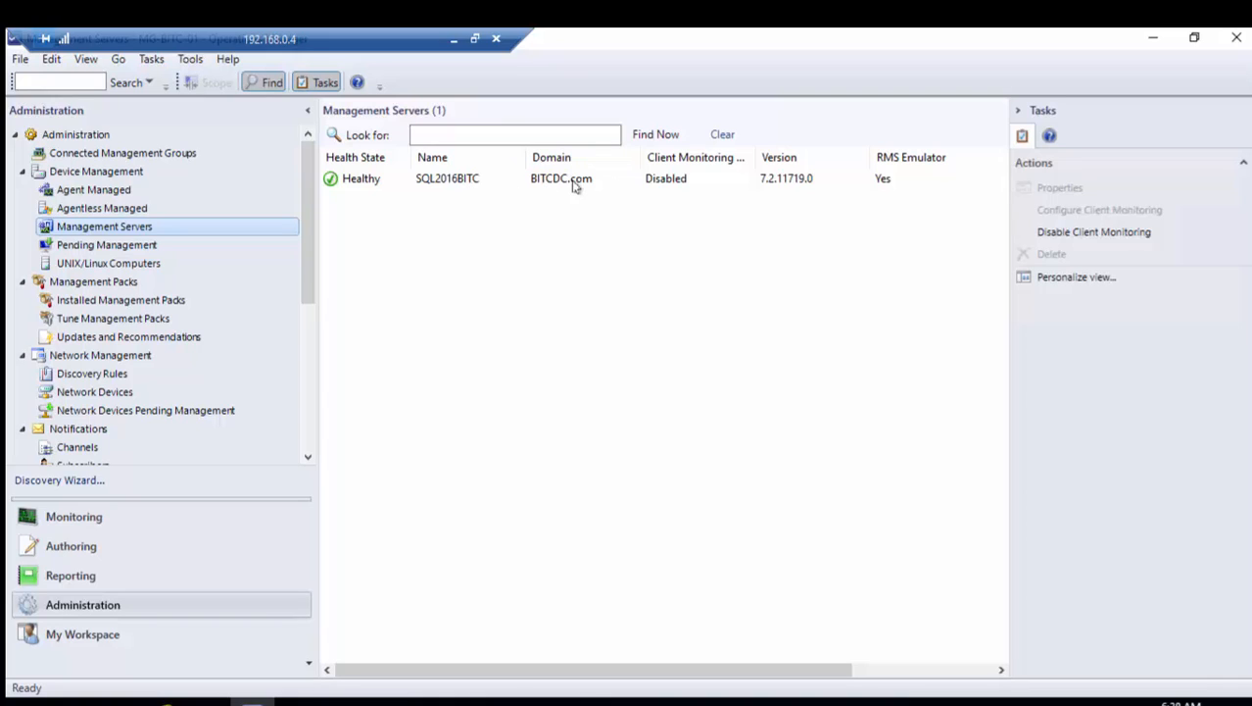
click(89, 209)
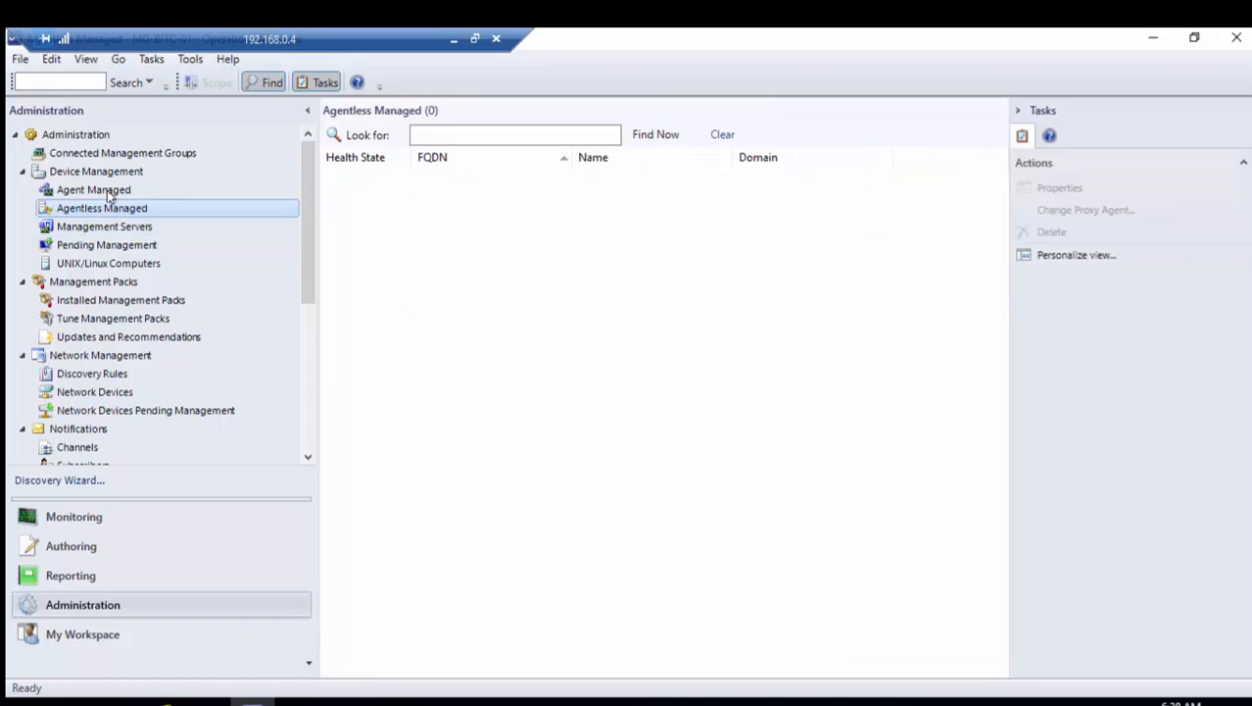
click(107, 190)
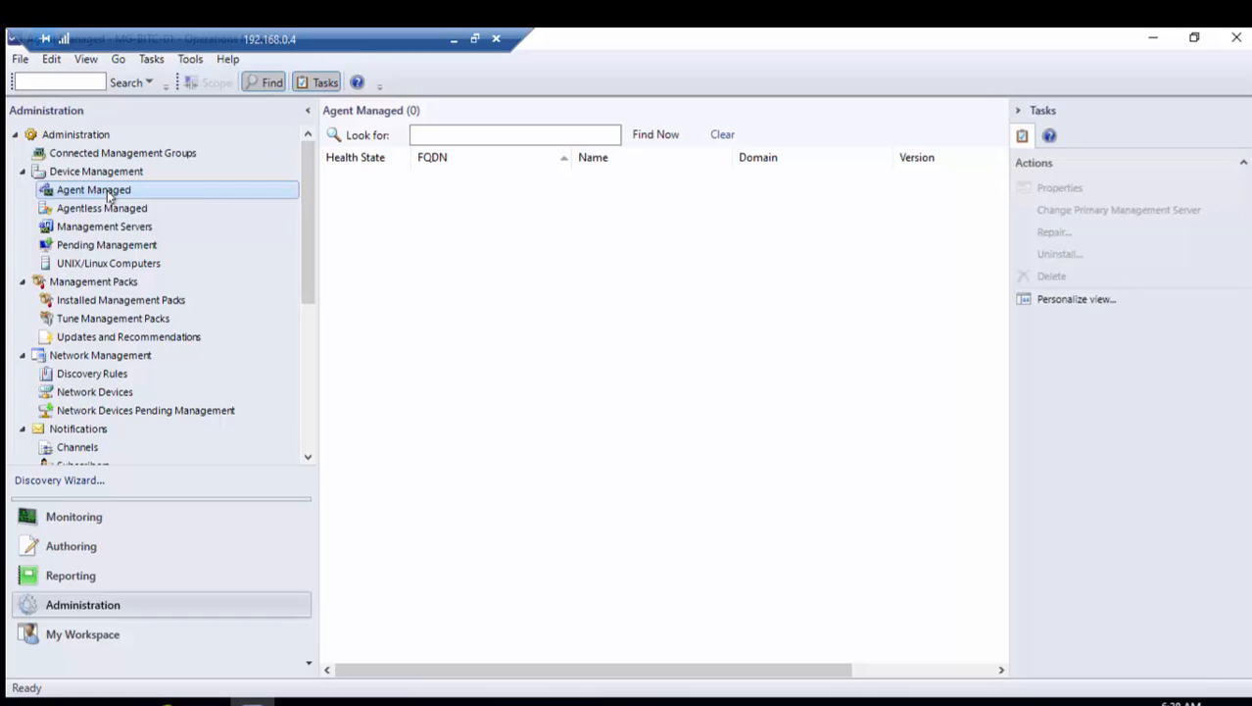
drag(307, 192, 315, 348)
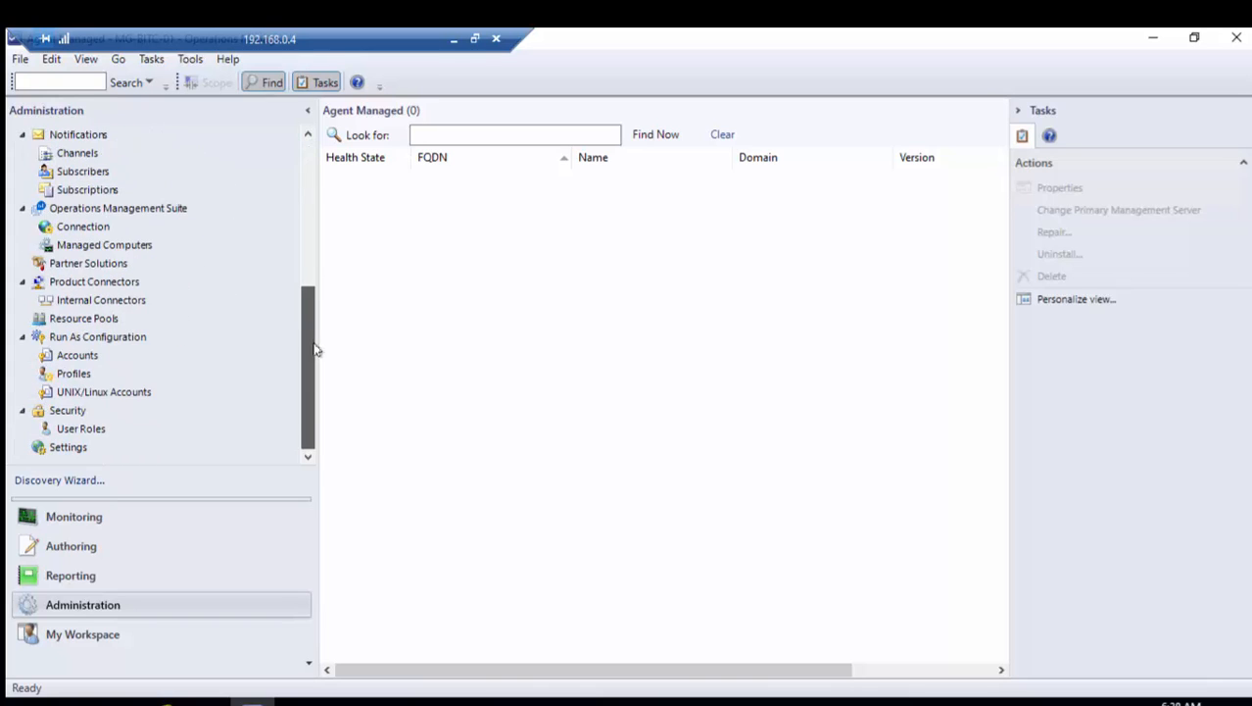
click(112, 524)
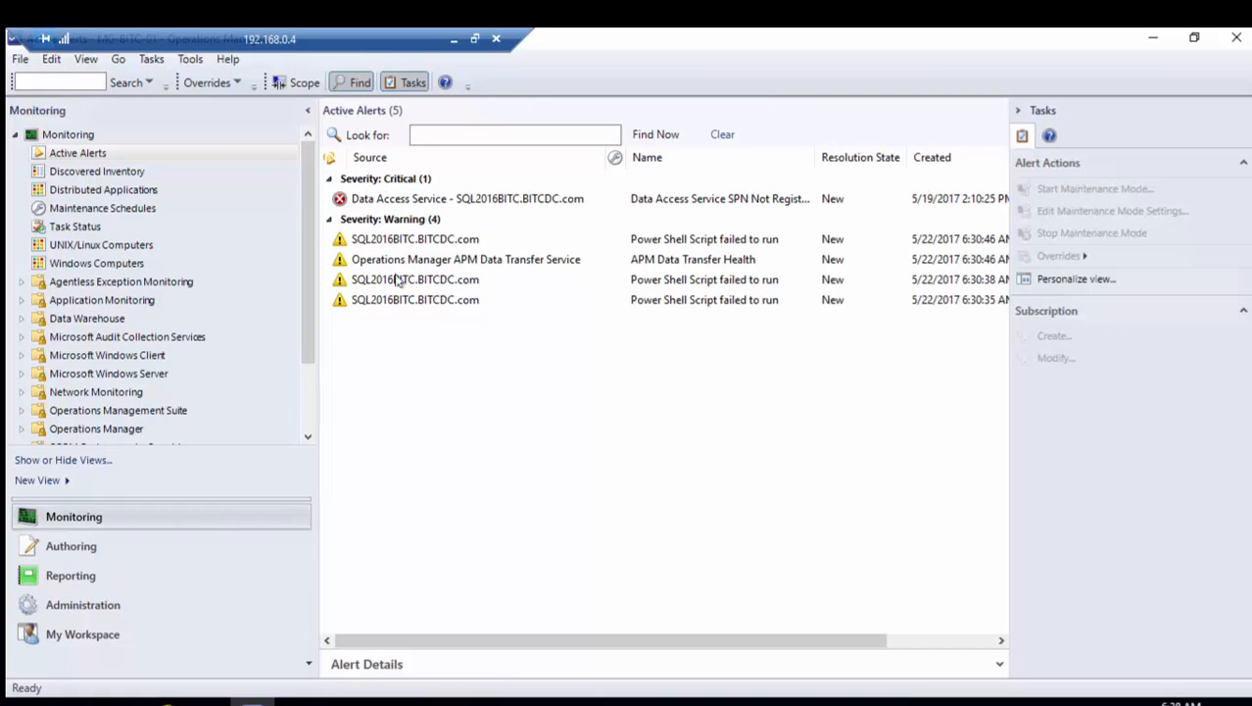
Open Documents > Management Packs > MP Server 2016 in File Explorer, widening the Name column for full file names
click(208, 701)
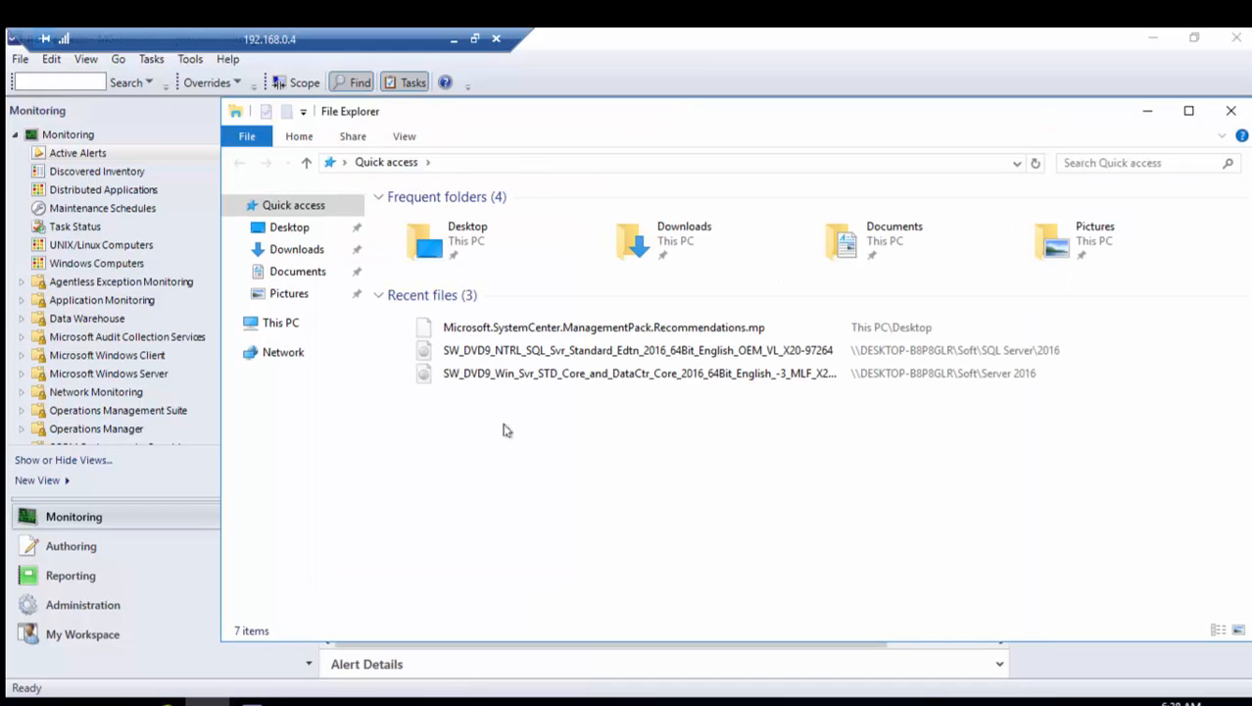
double_click(867, 241)
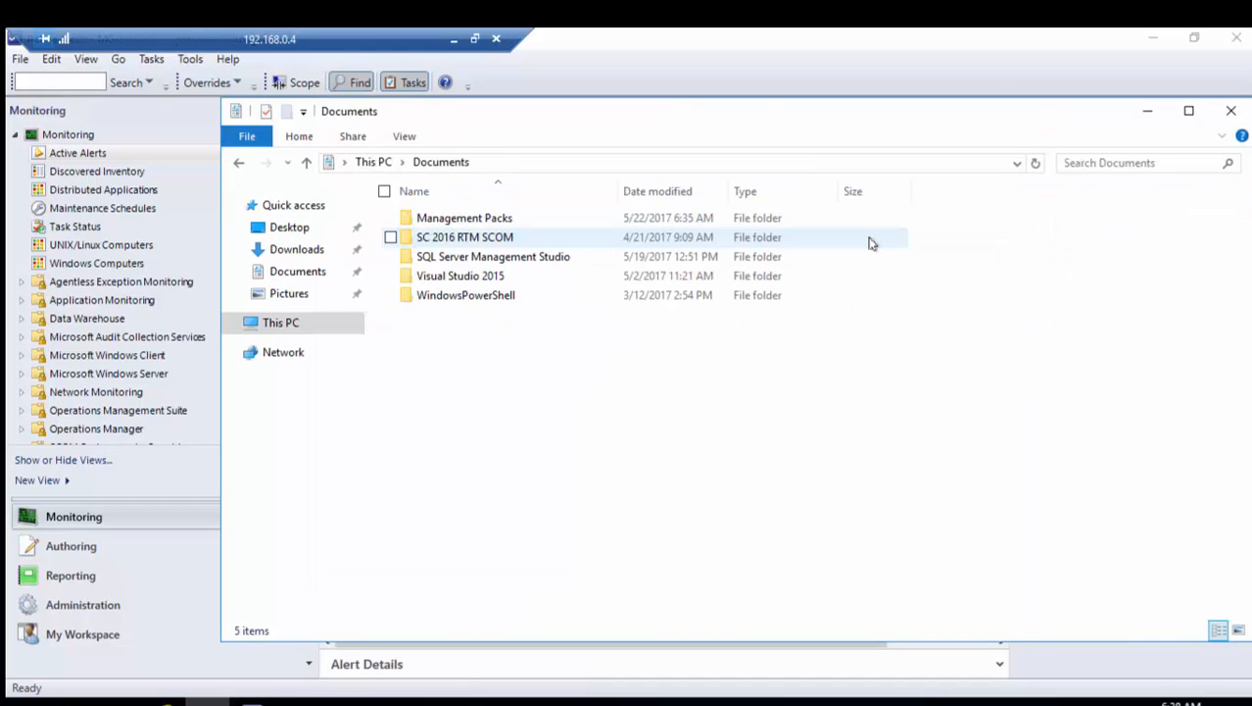
click(468, 220)
double_click(467, 219)
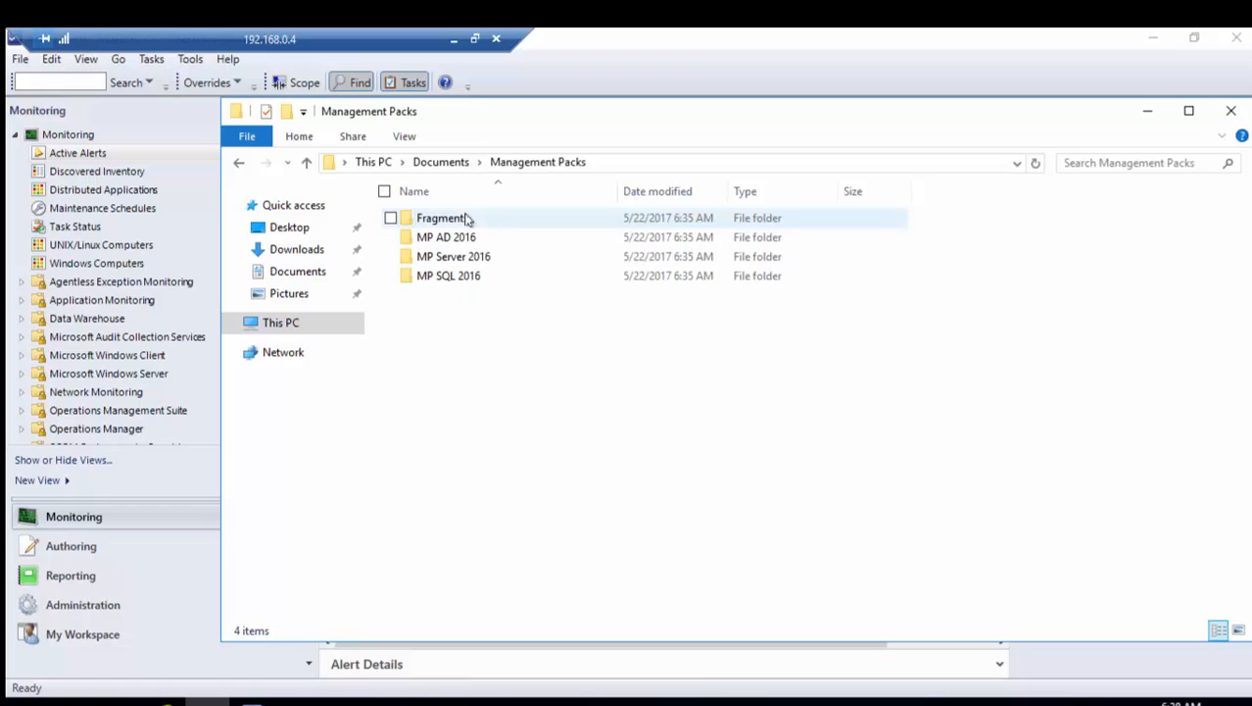
double_click(487, 262)
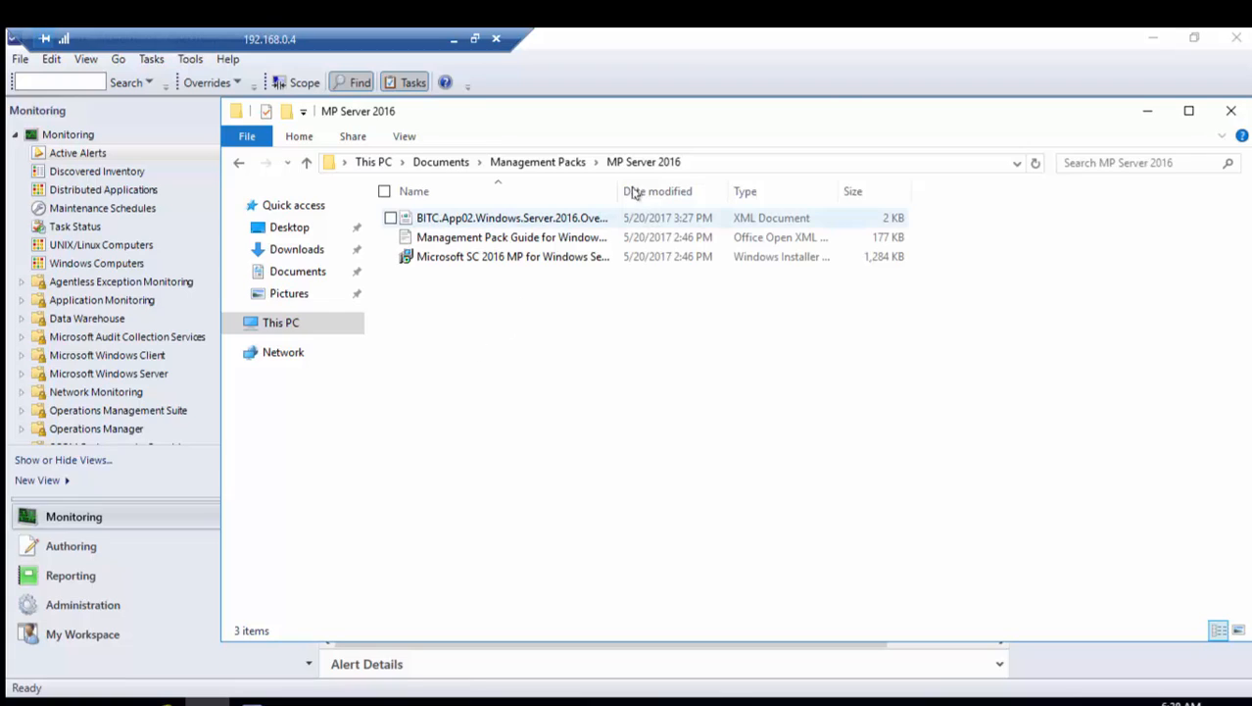
drag(619, 187, 824, 199)
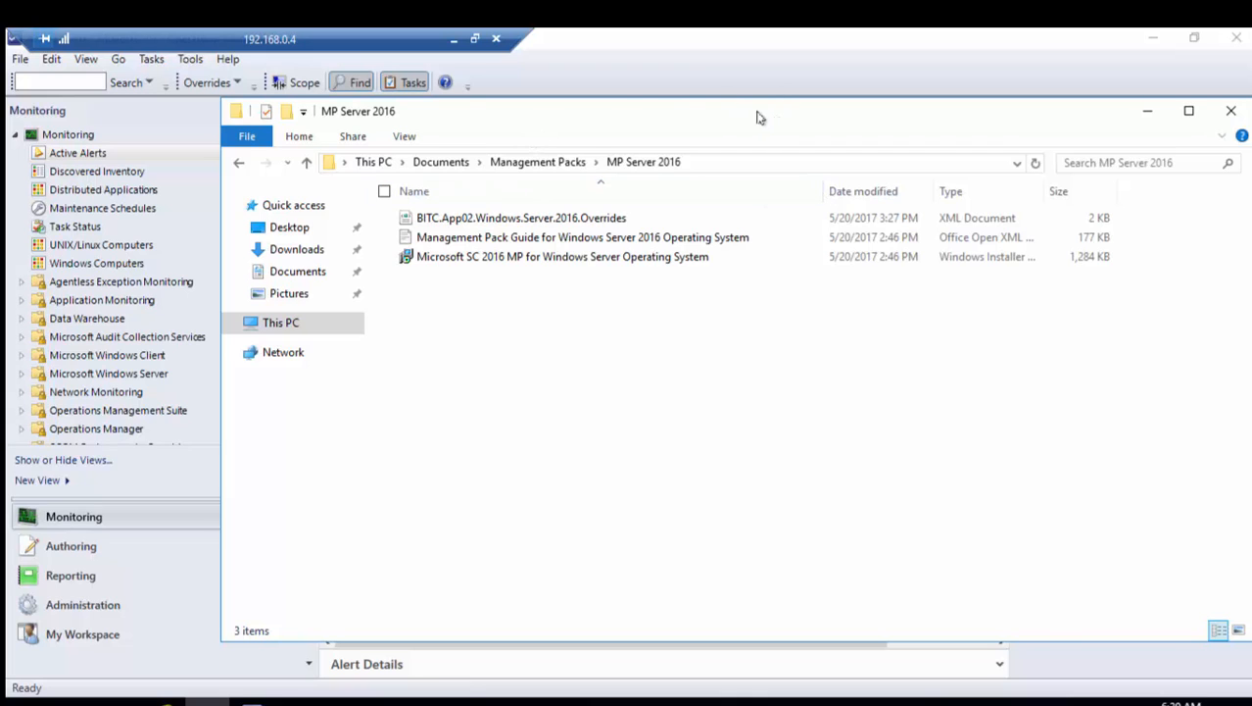
drag(756, 116, 617, 120)
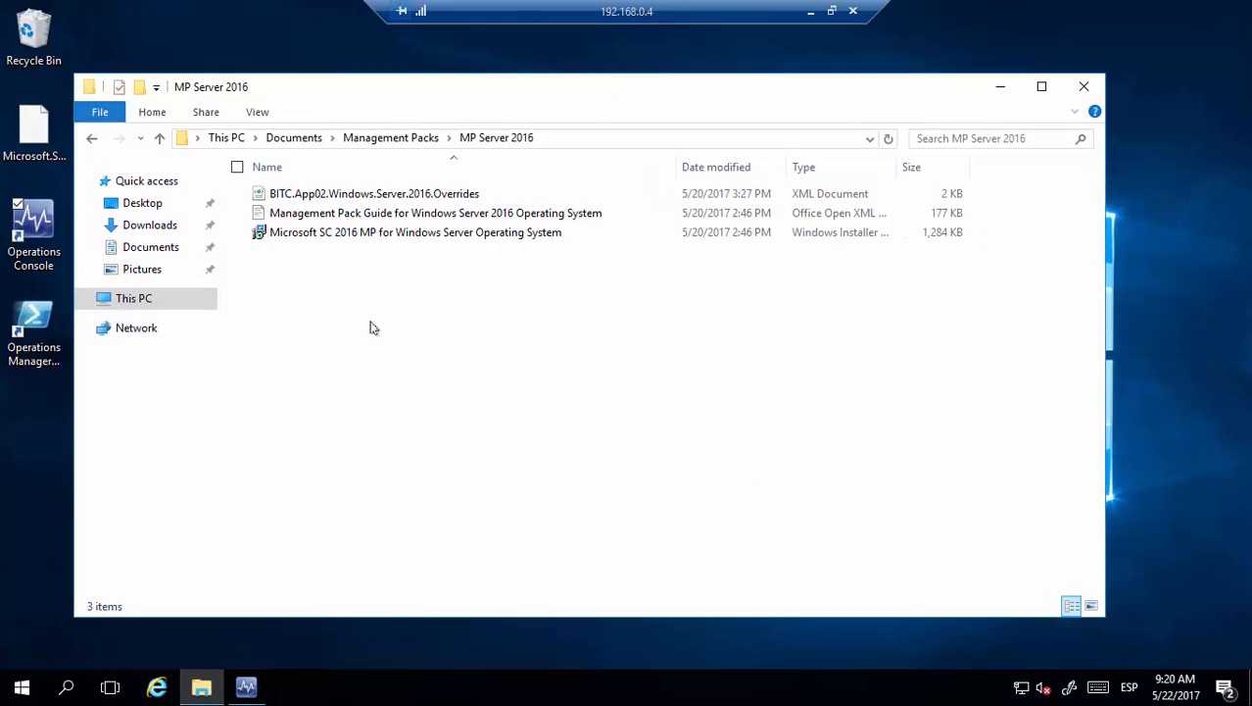
Install the SC 2016 Windows Server Operating System management pack MSI for Everyone, then bring Operations Manager forward
double_click(314, 232)
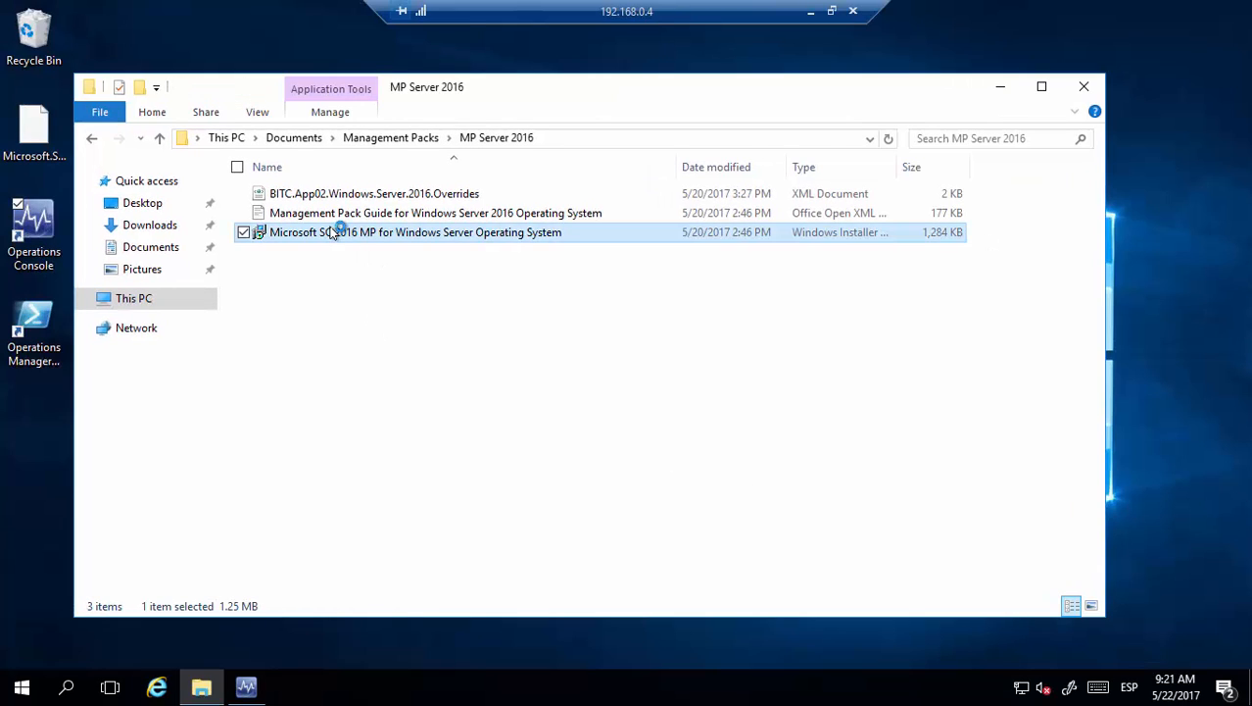
click(595, 458)
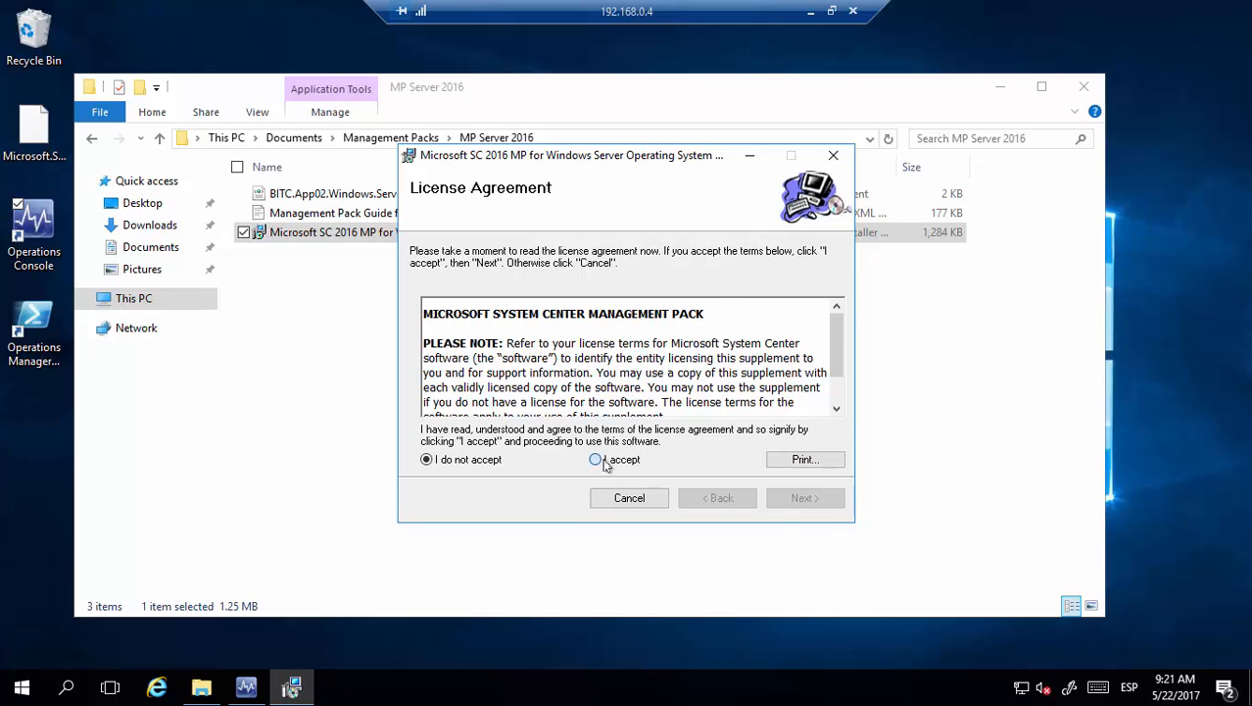
mouse_move(635, 162)
mouse_down()
mouse_move(676, 186)
mouse_move(622, 152)
mouse_up()
click(791, 487)
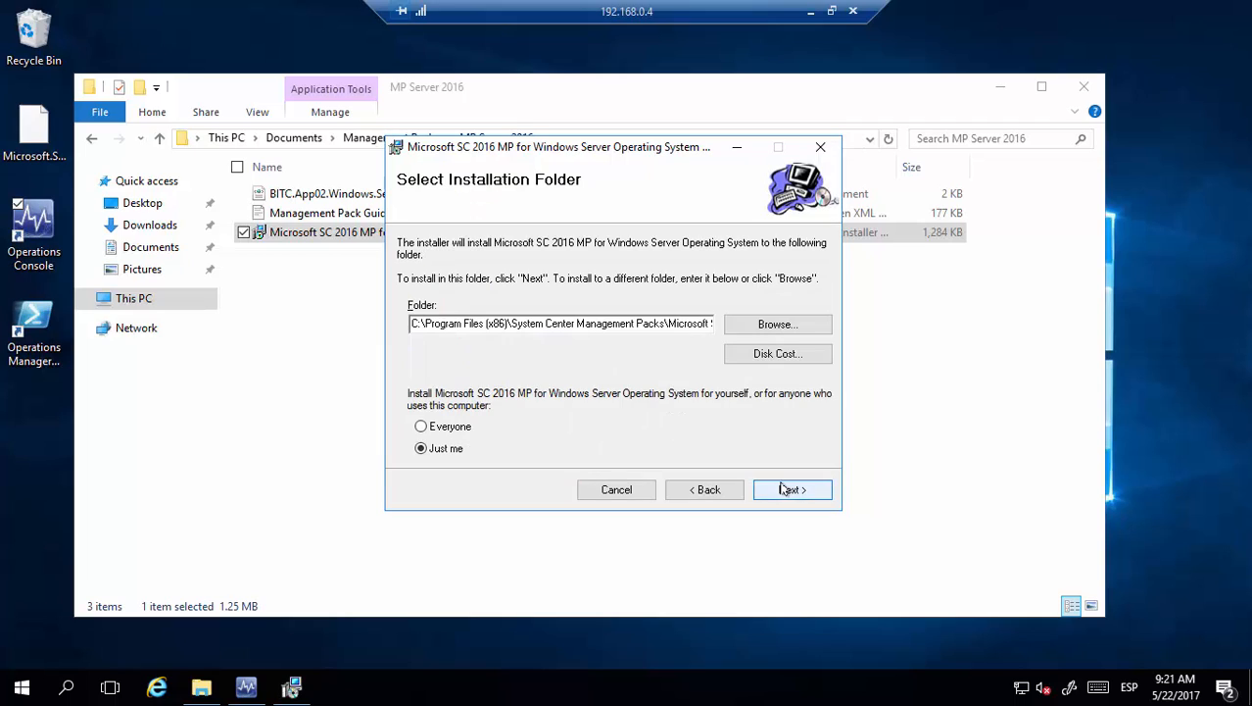
click(450, 428)
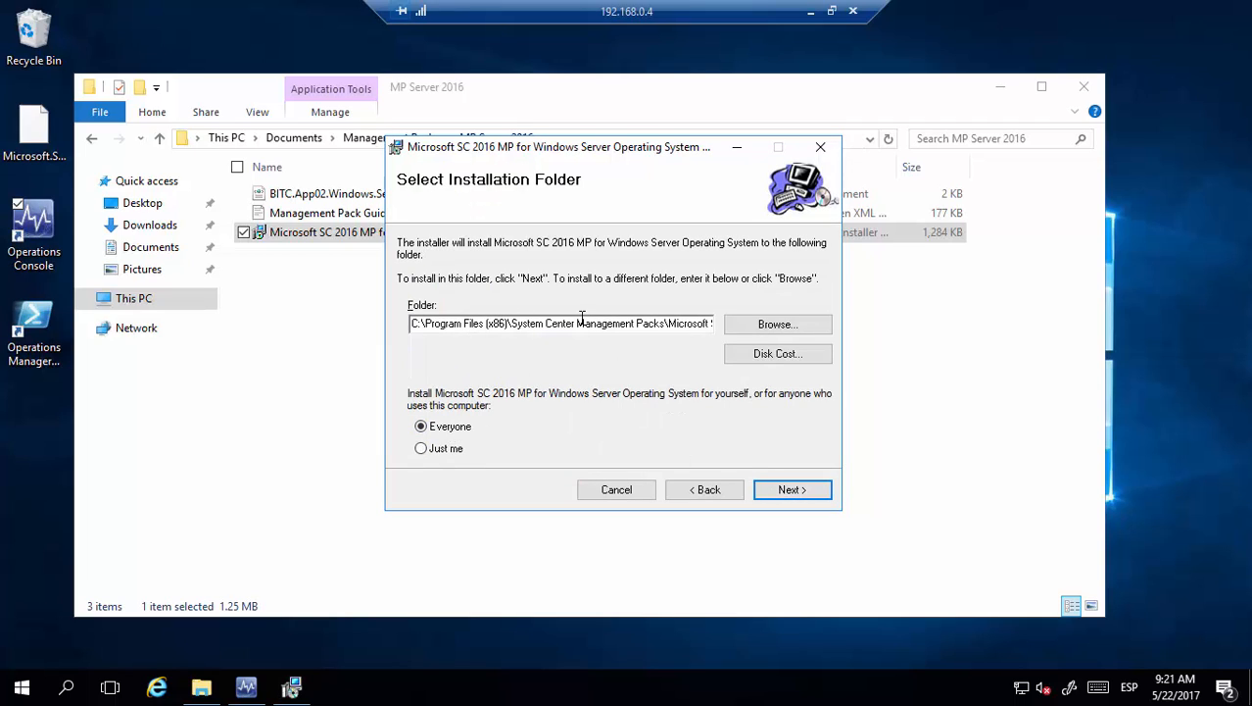
triple_click(675, 323)
key(ctrl+c)
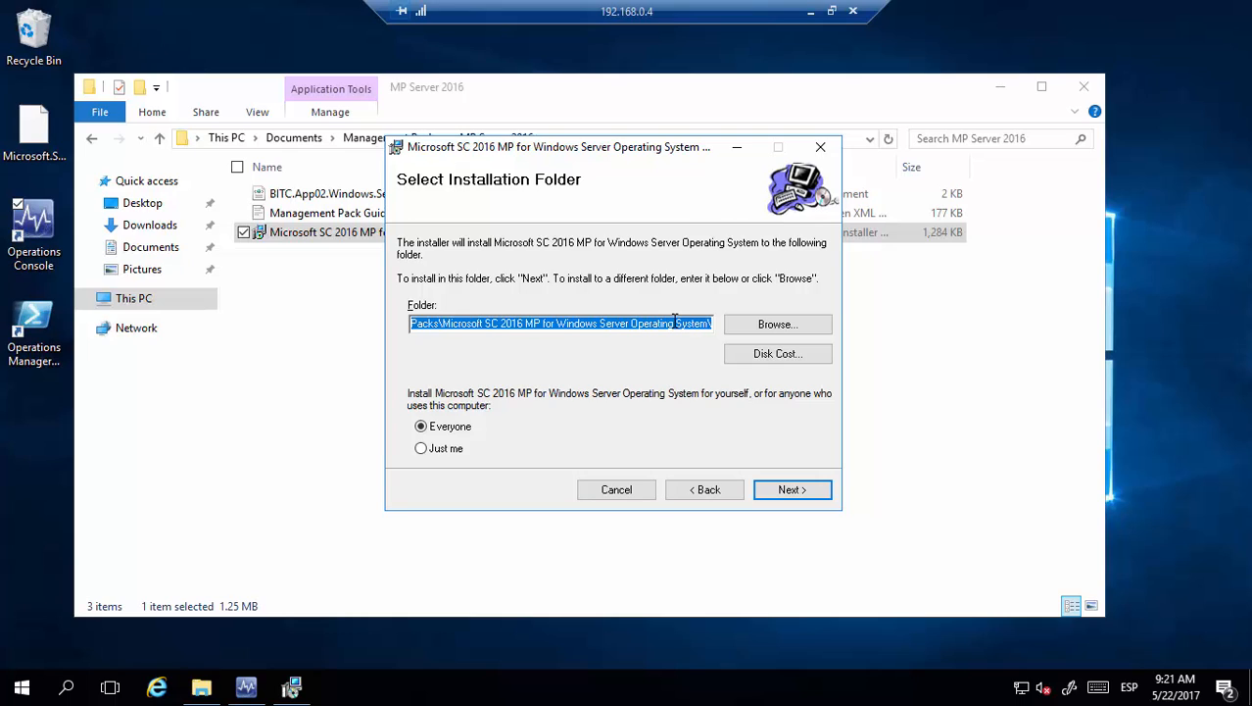
click(802, 495)
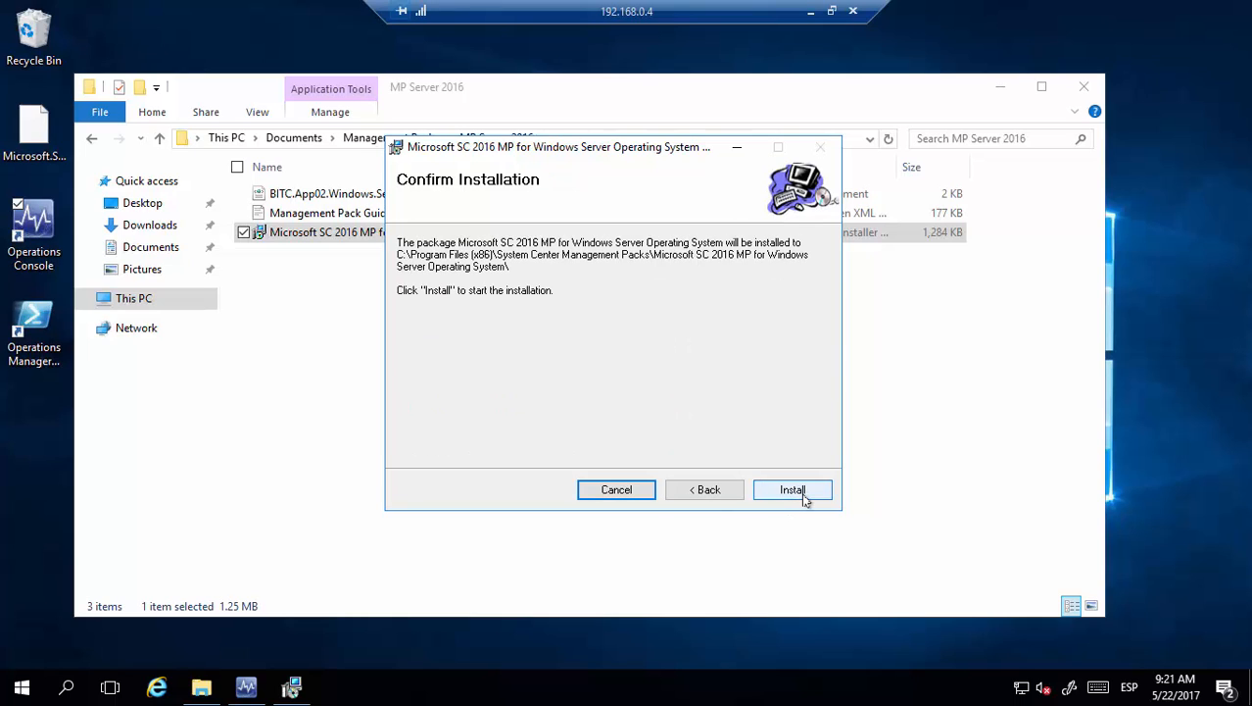
click(803, 496)
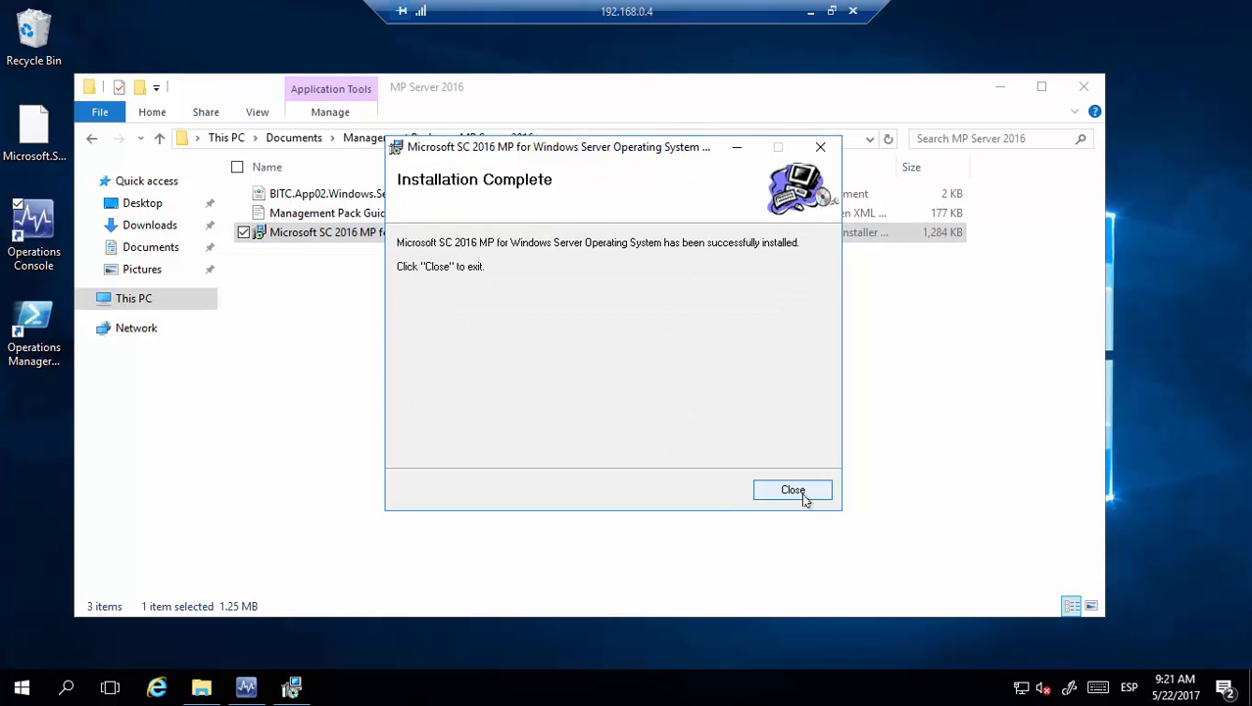
click(793, 490)
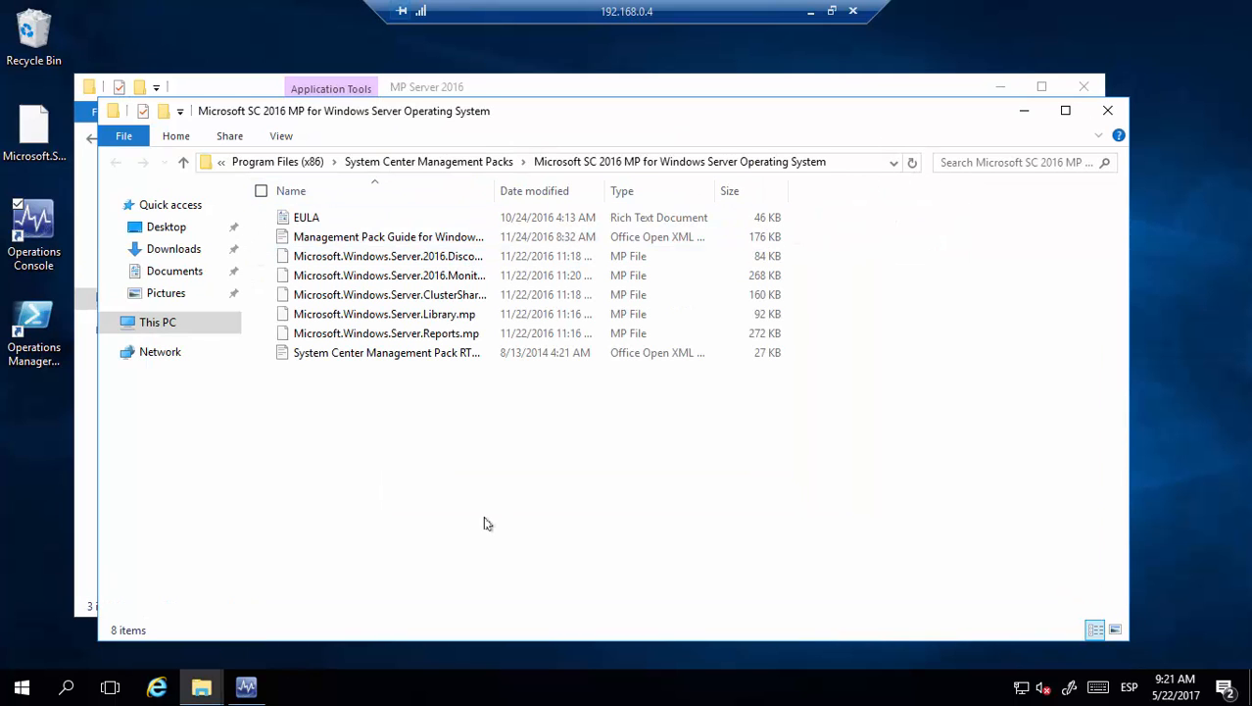
click(246, 686)
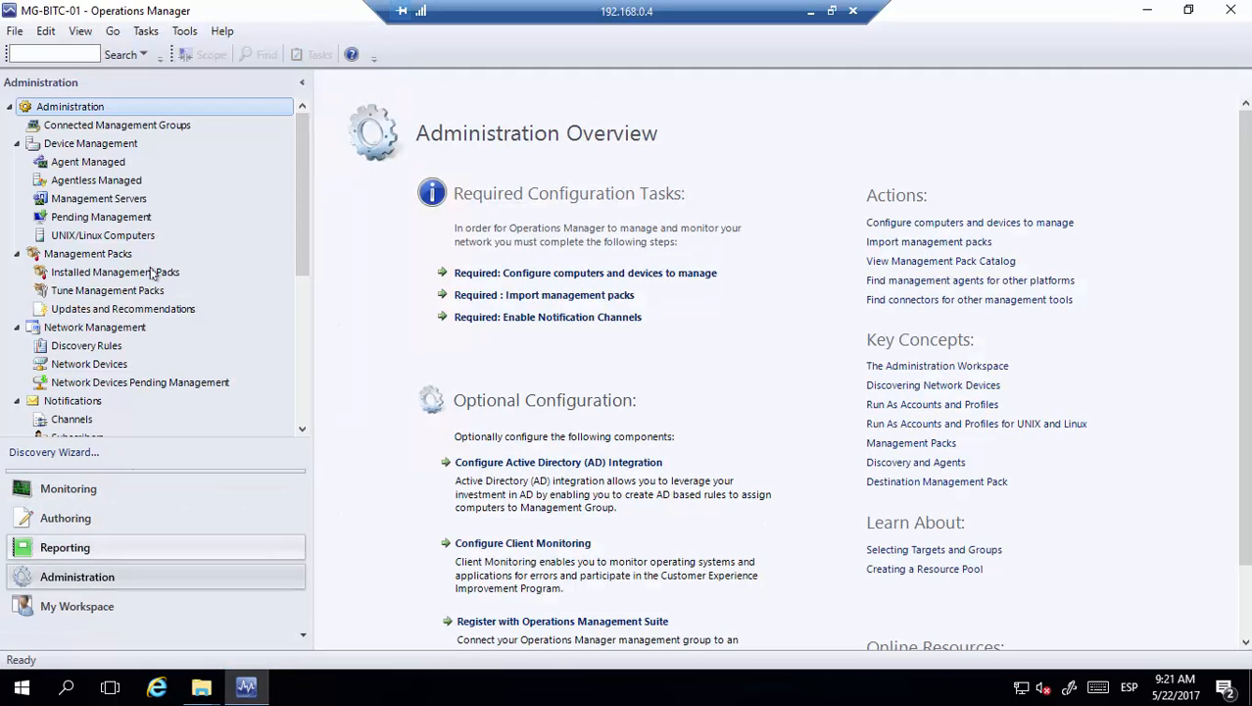
Start Import Management Packs from the Administration node and choose Add from disk, skipping the online catalog
right_click(81, 108)
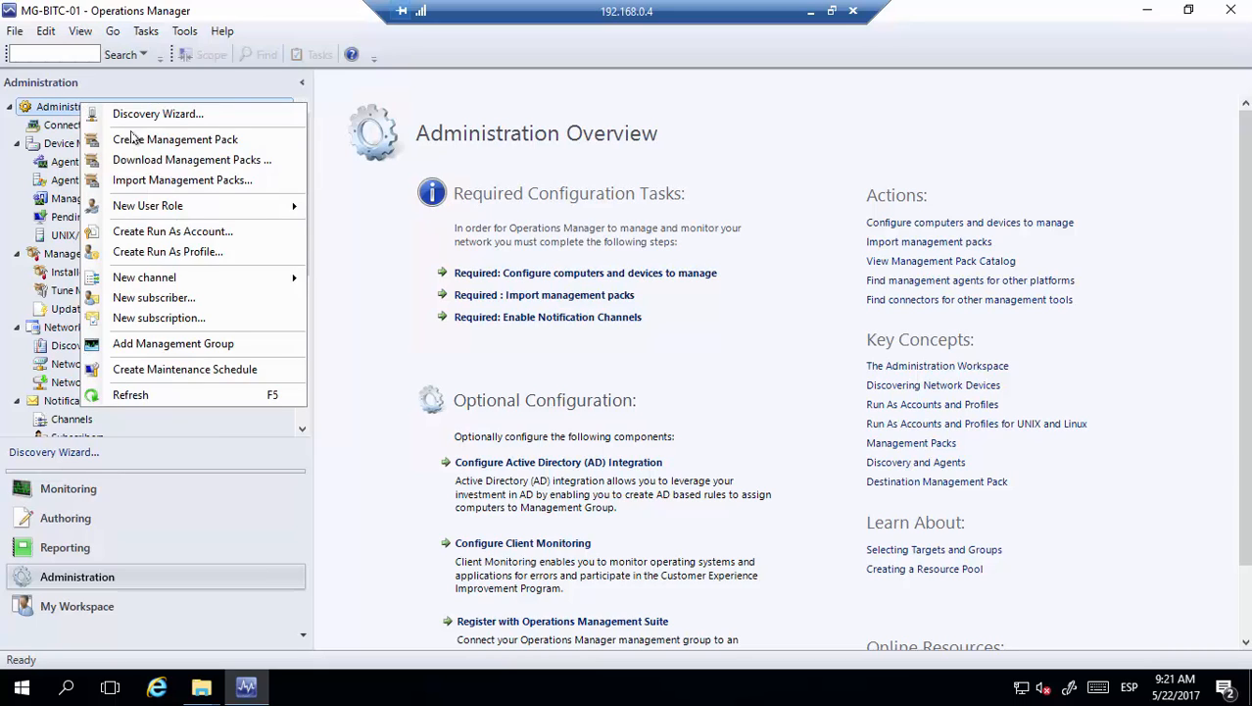
click(187, 181)
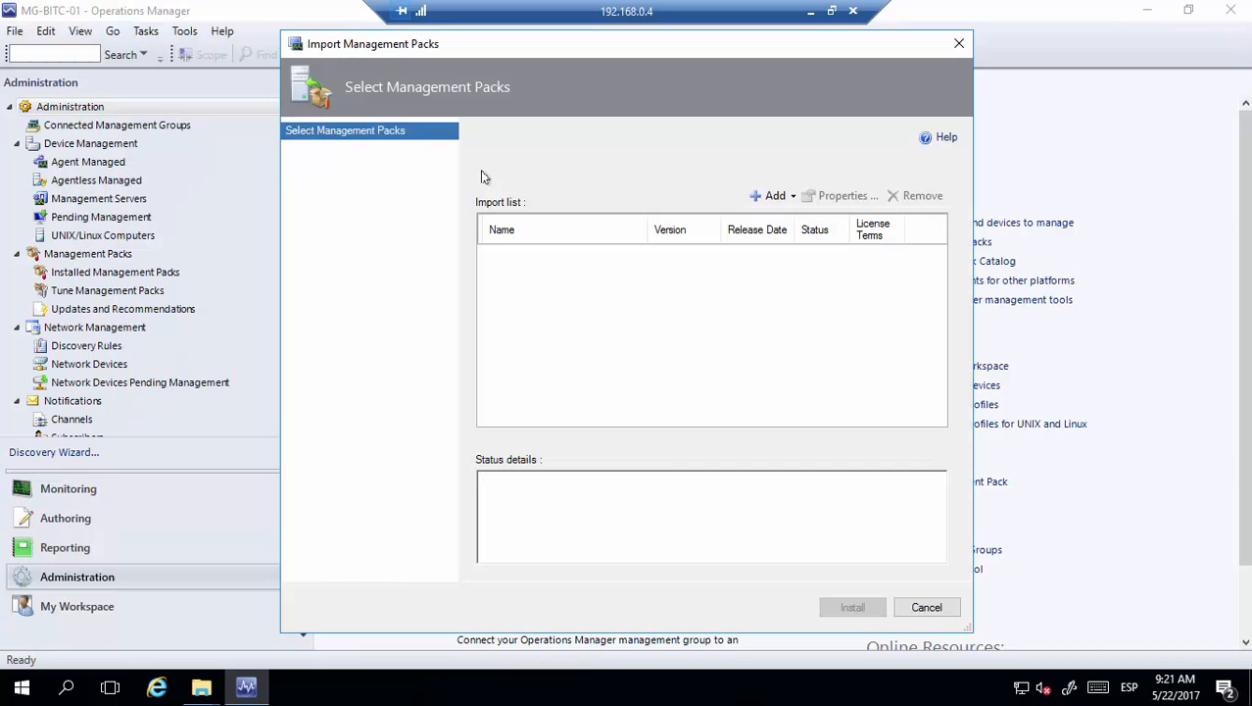
click(782, 195)
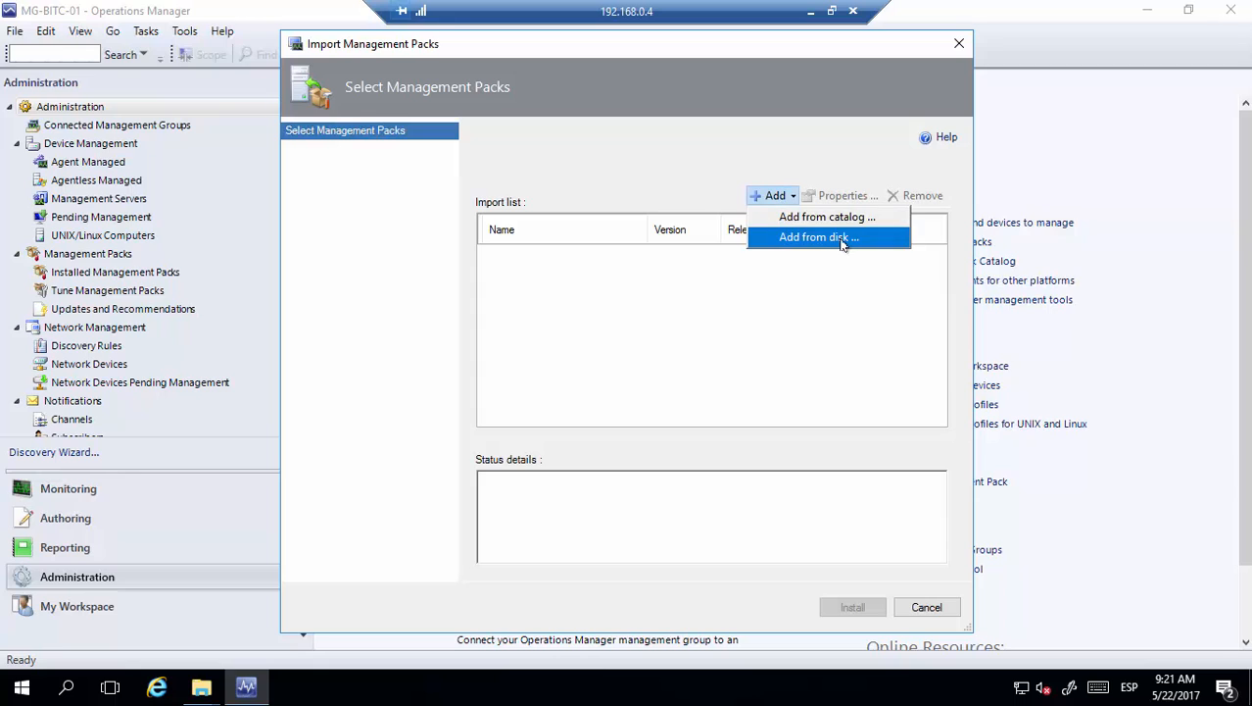
click(811, 238)
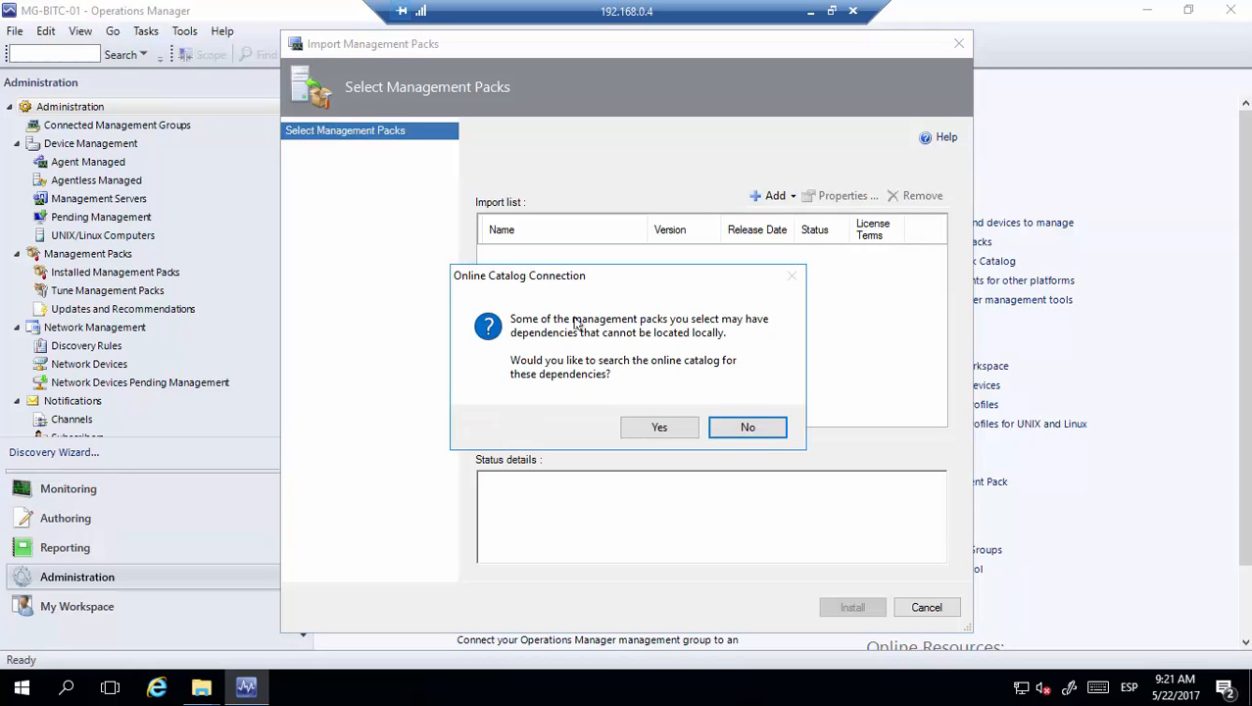
click(744, 425)
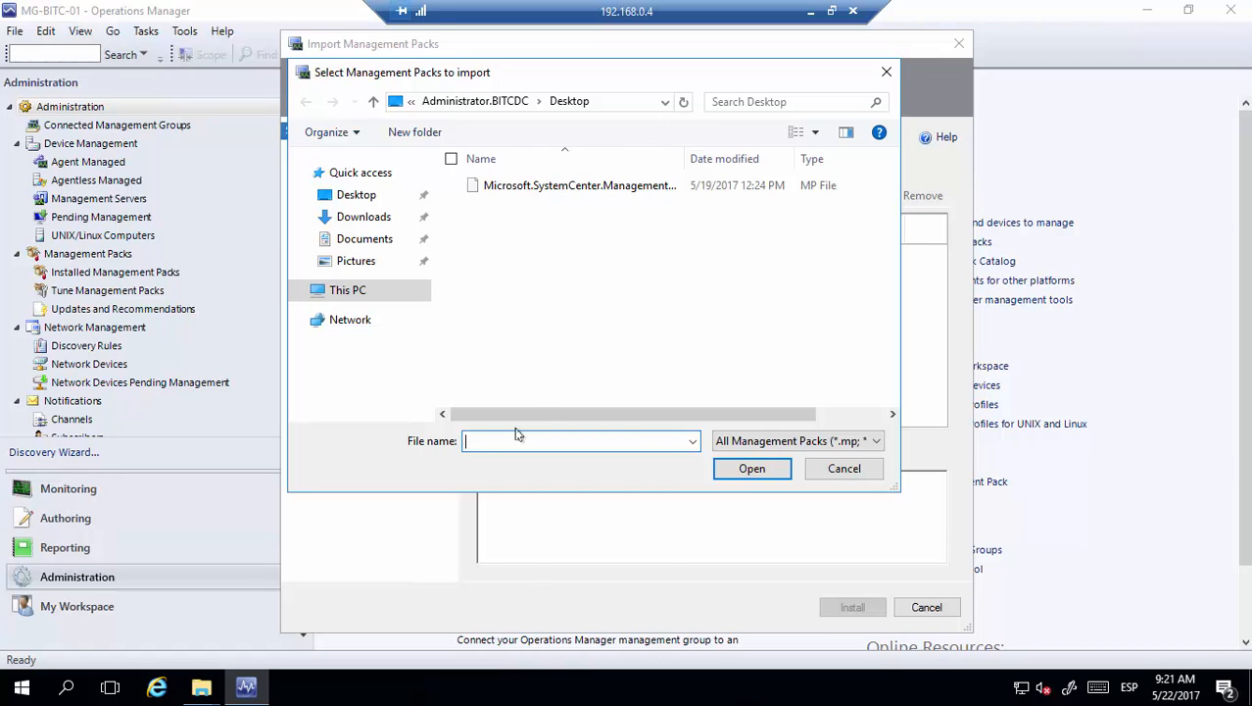
Load all five Windows Server .mp files from the installed management pack folder into the import list
key(ctrl+v)
key(Return)
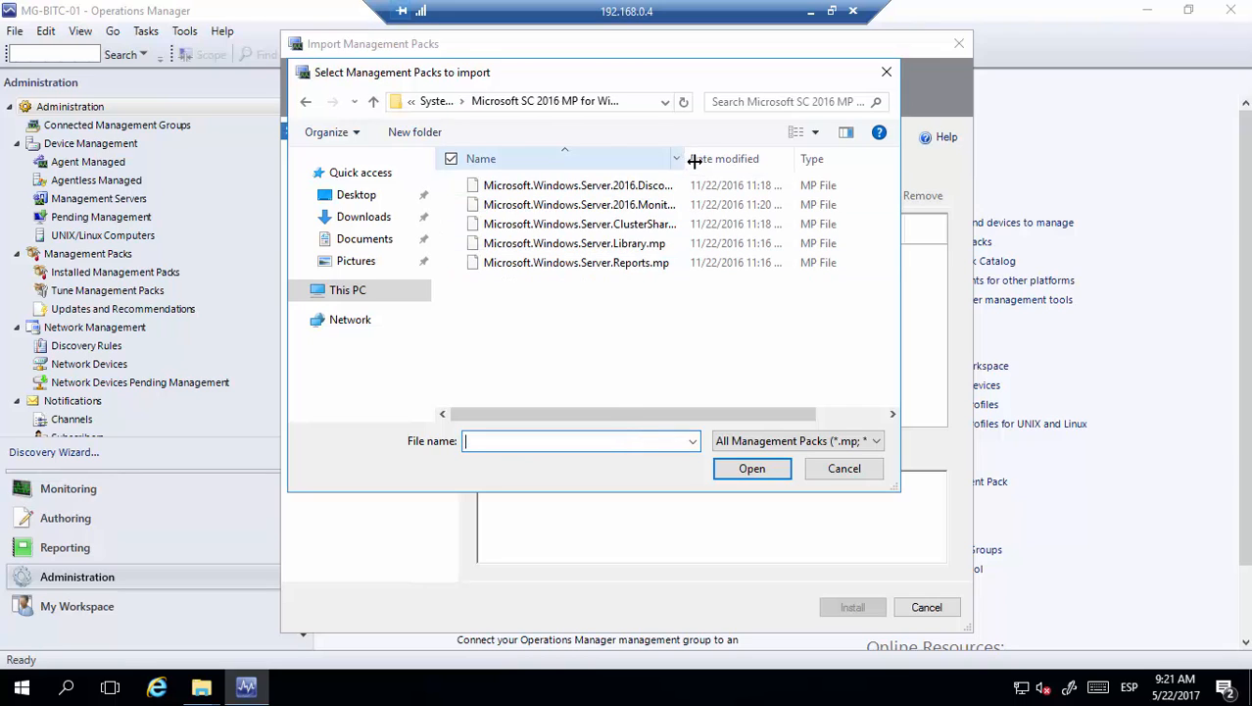
drag(694, 159, 769, 164)
click(575, 187)
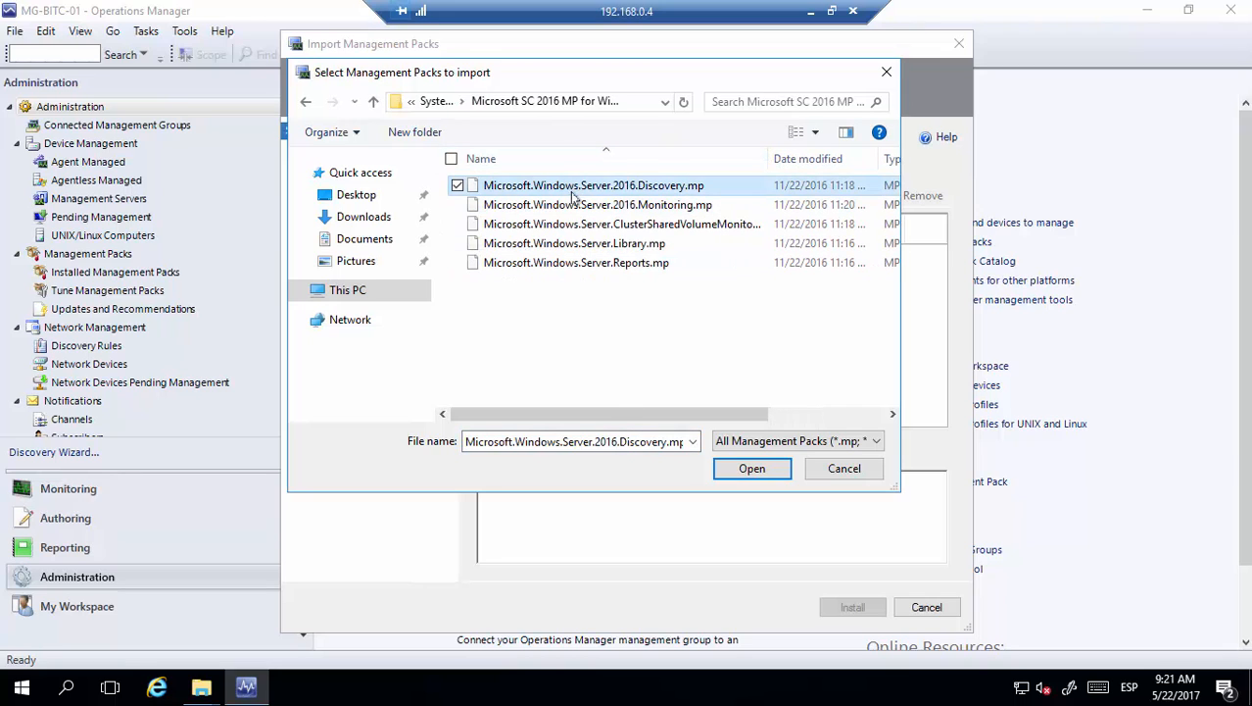
shift+click(568, 262)
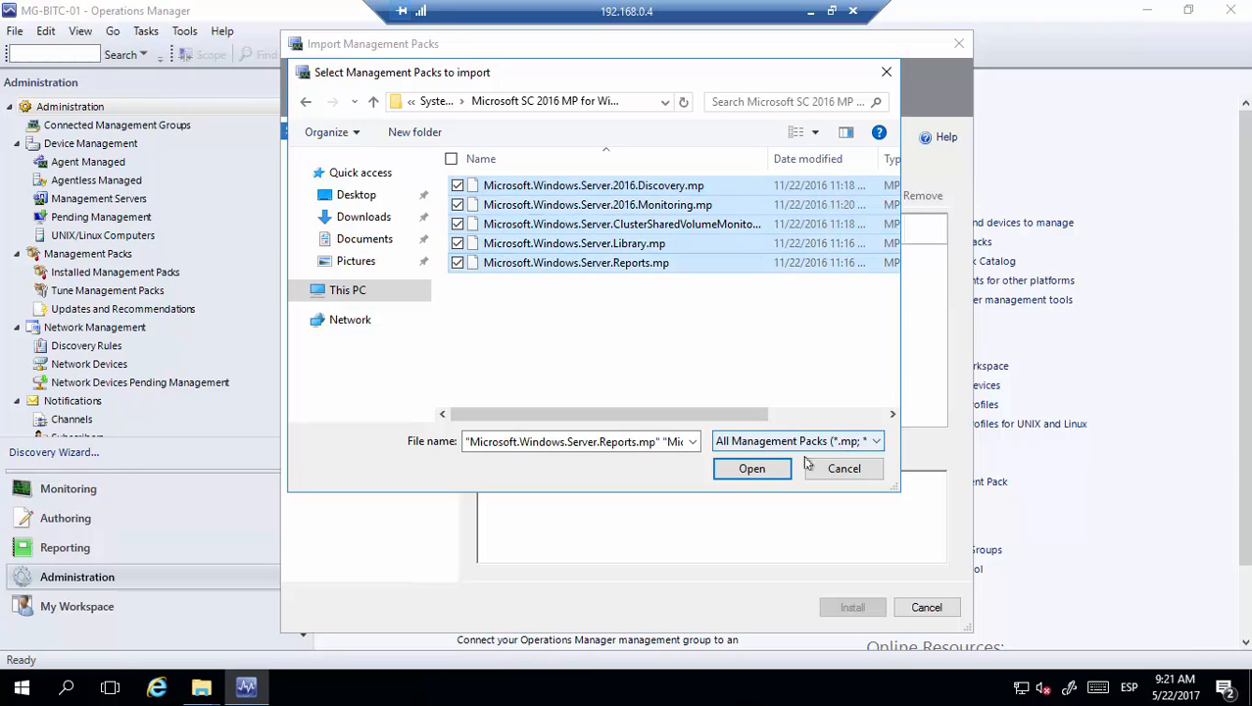
click(760, 470)
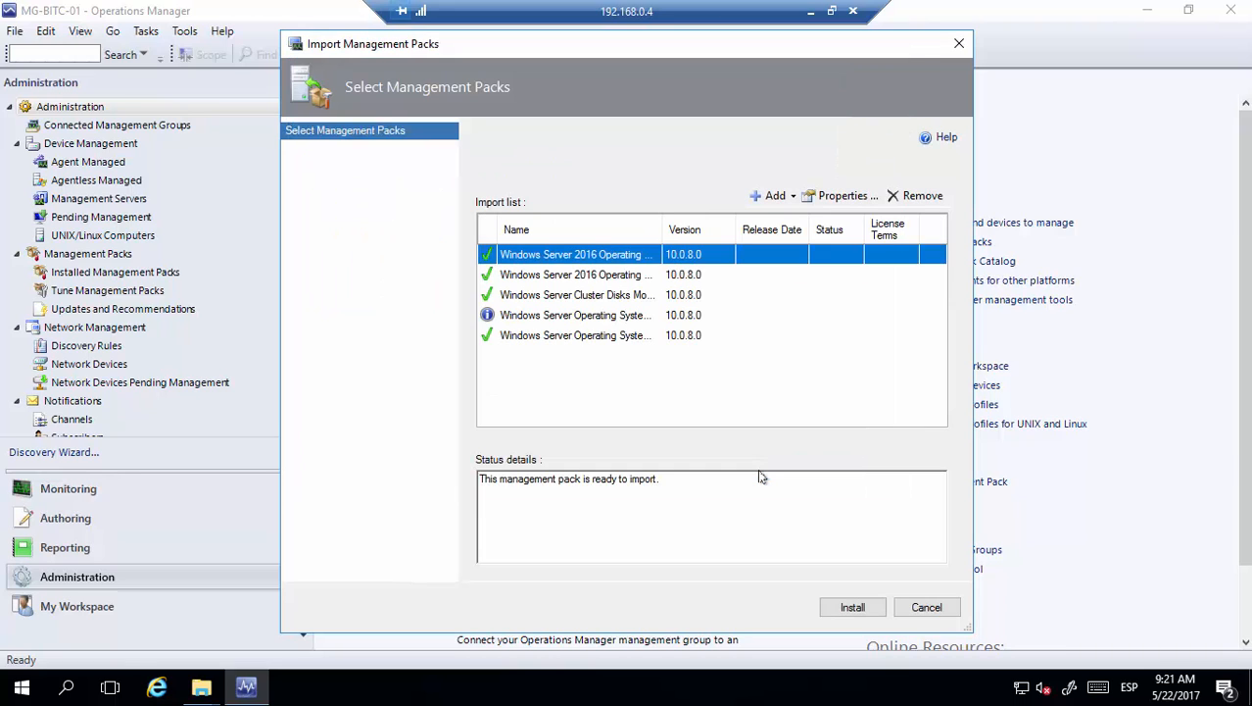
Review the OS library pack's status, then import all five Windows Server 10.0.8.0 packs and close
click(592, 315)
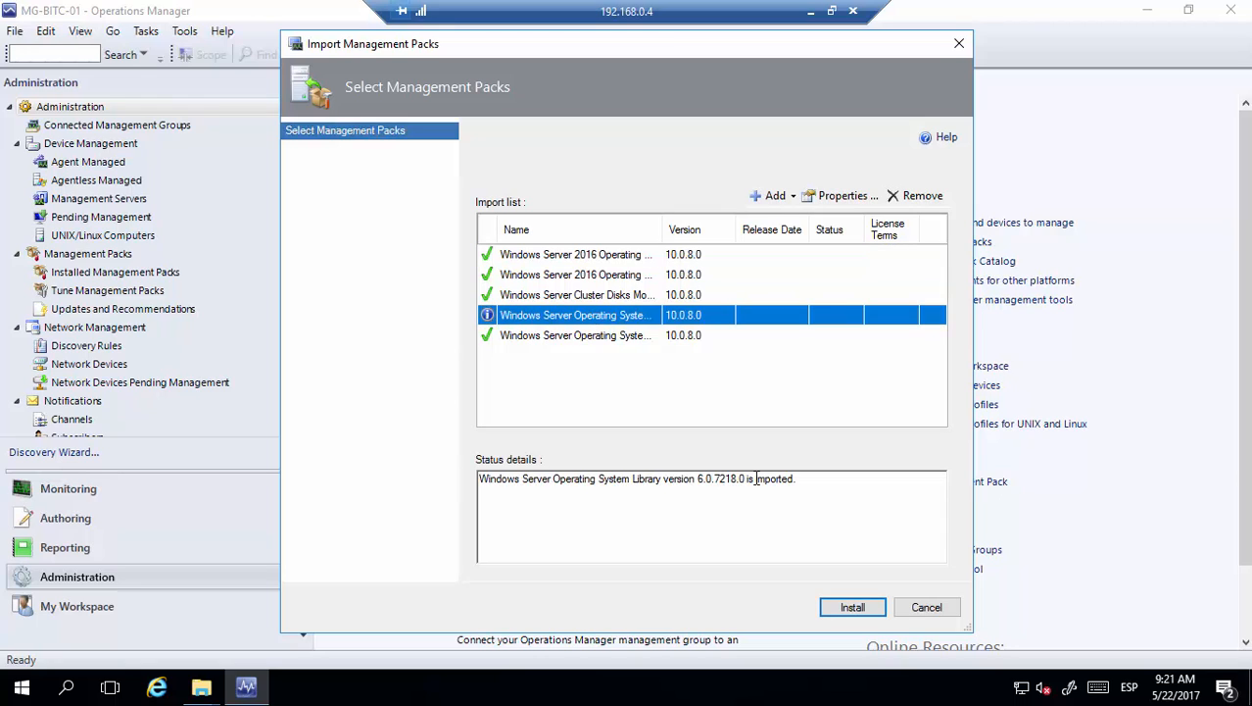
drag(750, 479, 805, 479)
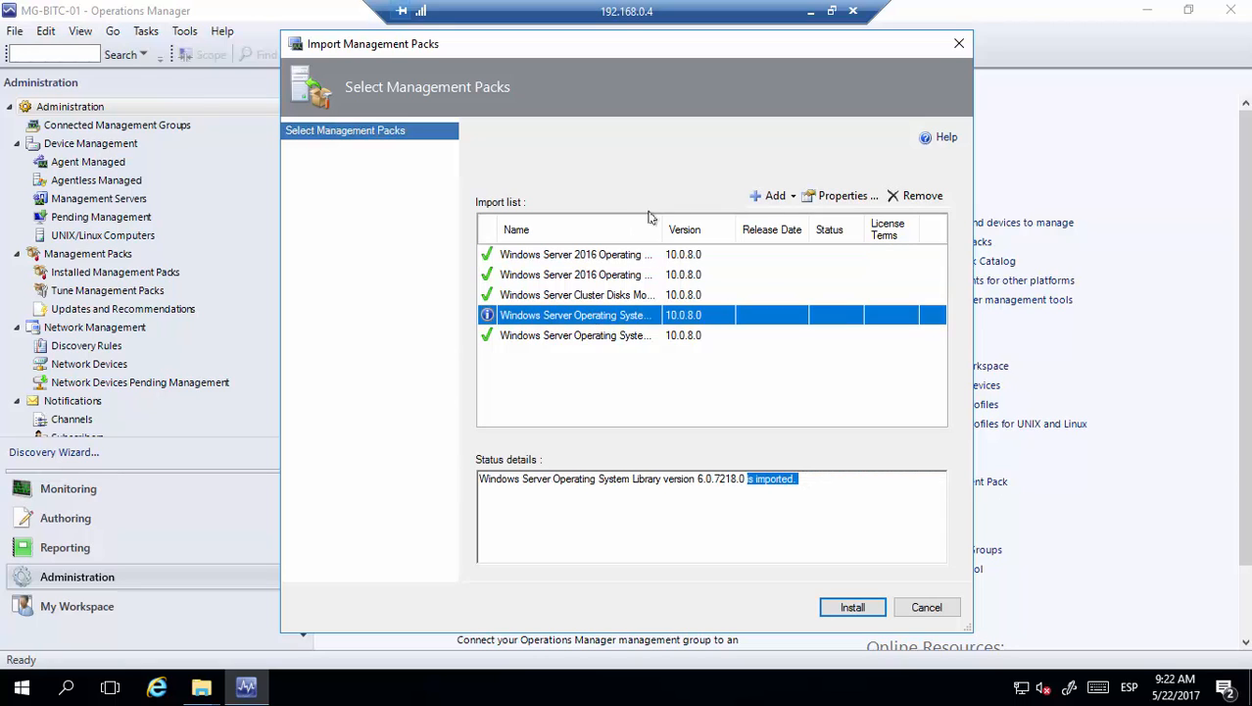
click(851, 608)
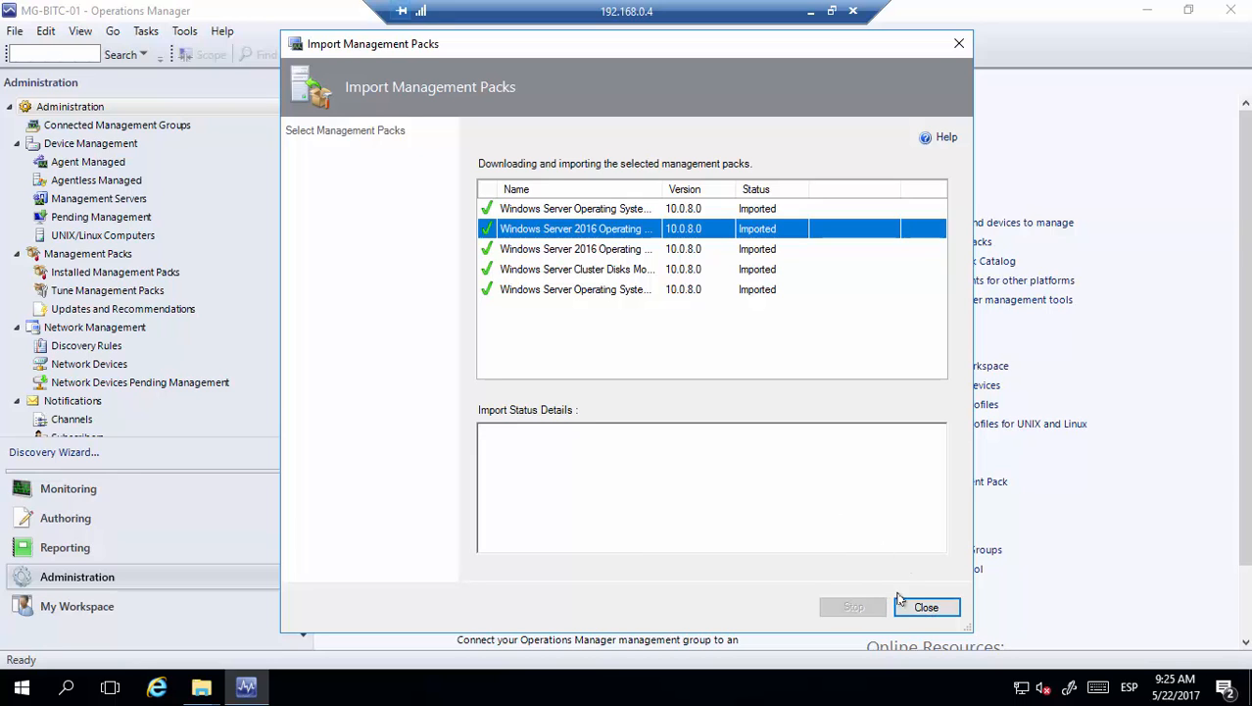
click(924, 607)
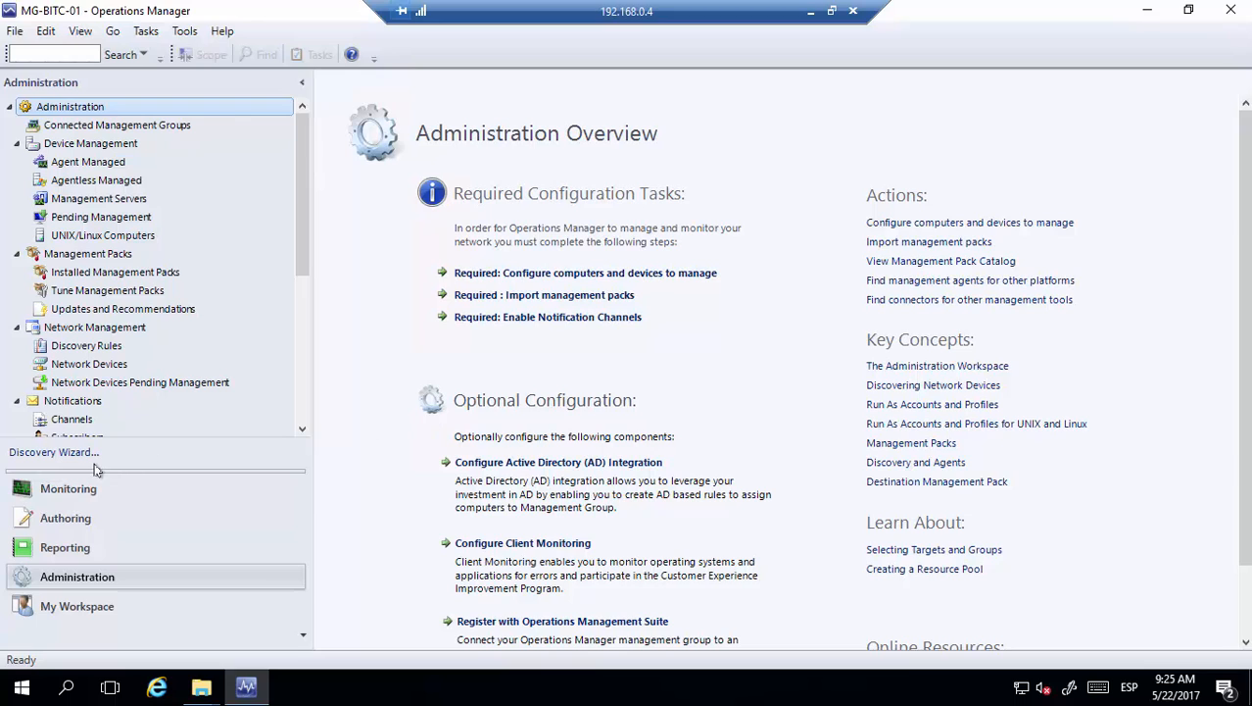
Return to Monitoring, where Active Alerts is empty and a Microsoft Windows Server folder now appears
click(64, 488)
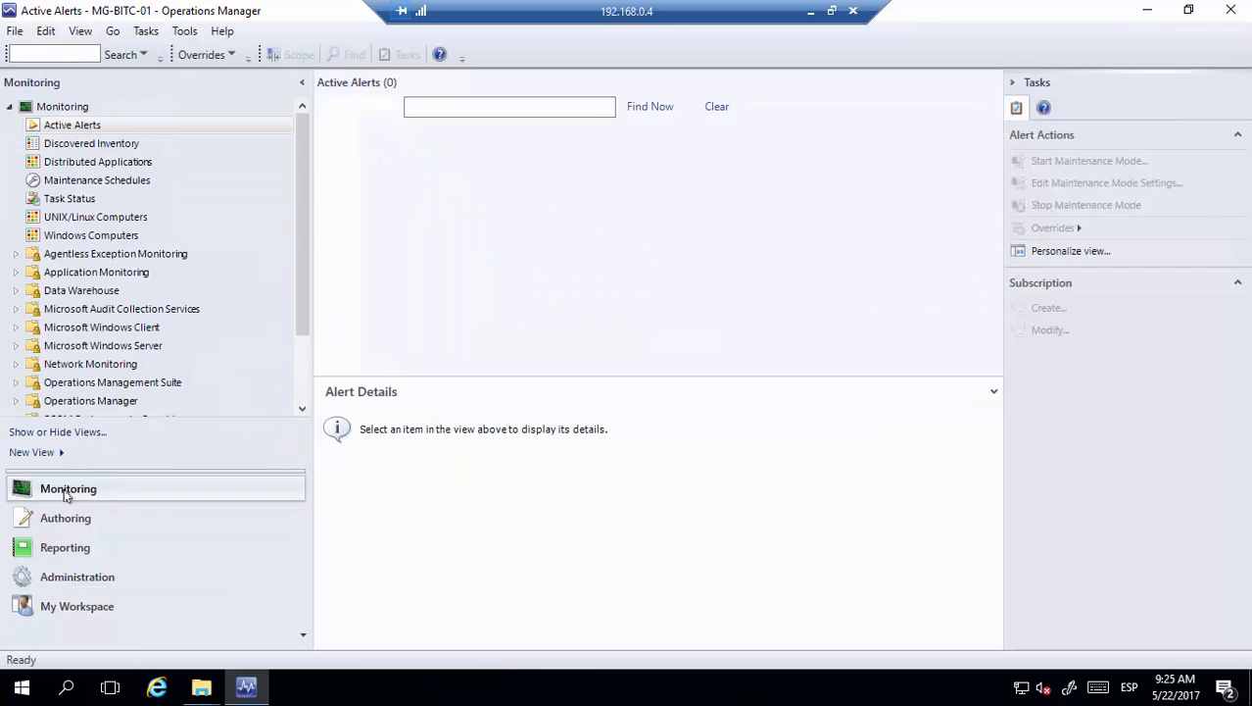
drag(305, 220, 306, 310)
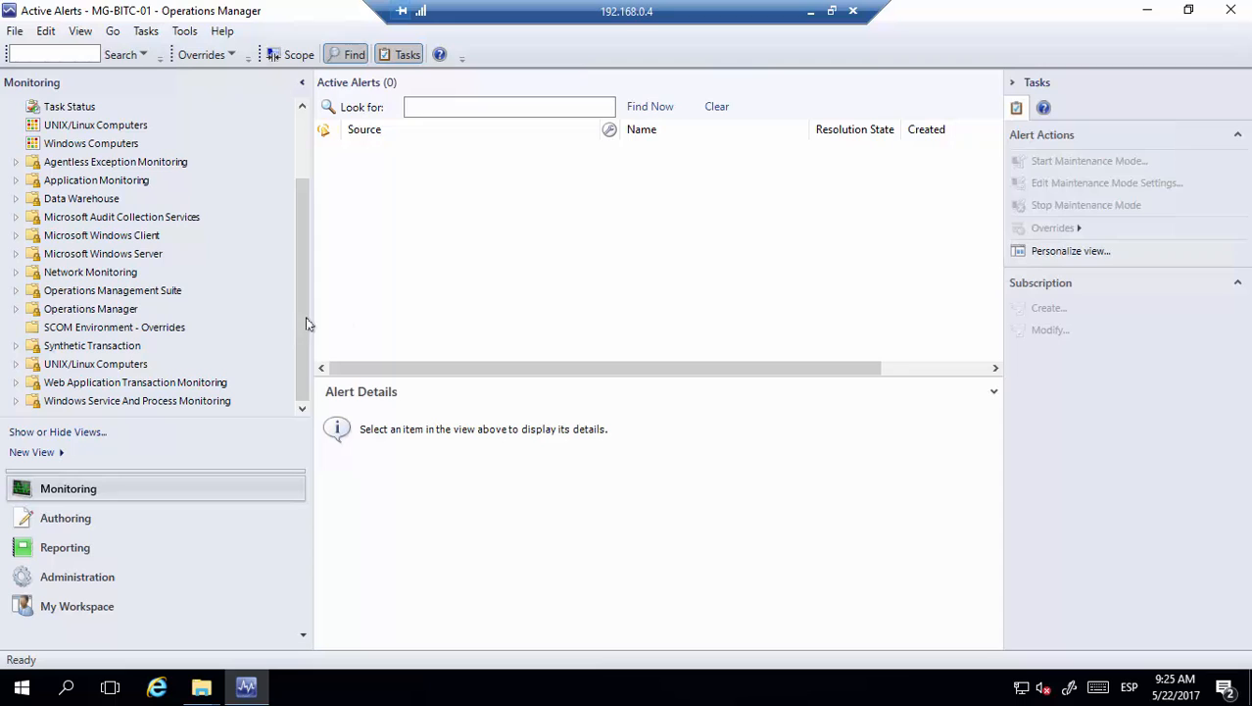
scroll(303, 310, up, 1)
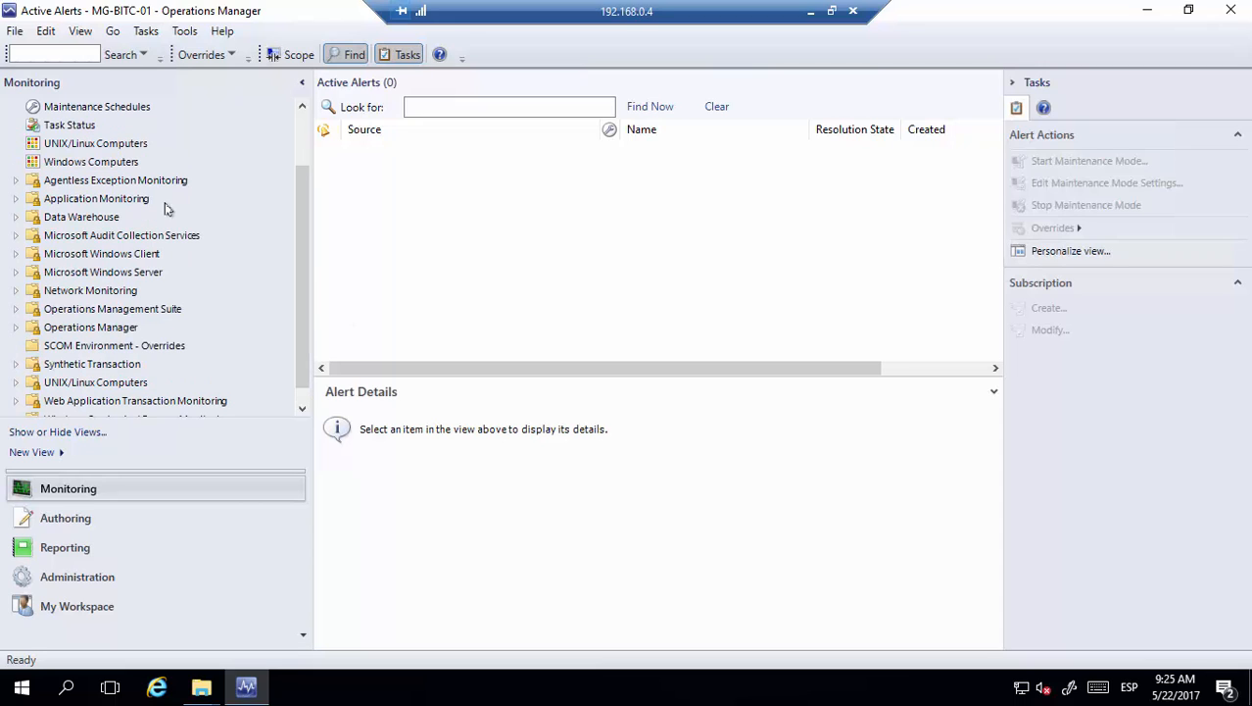
Expand Microsoft Windows Server and open the Operating System State and Windows Server State views
click(16, 273)
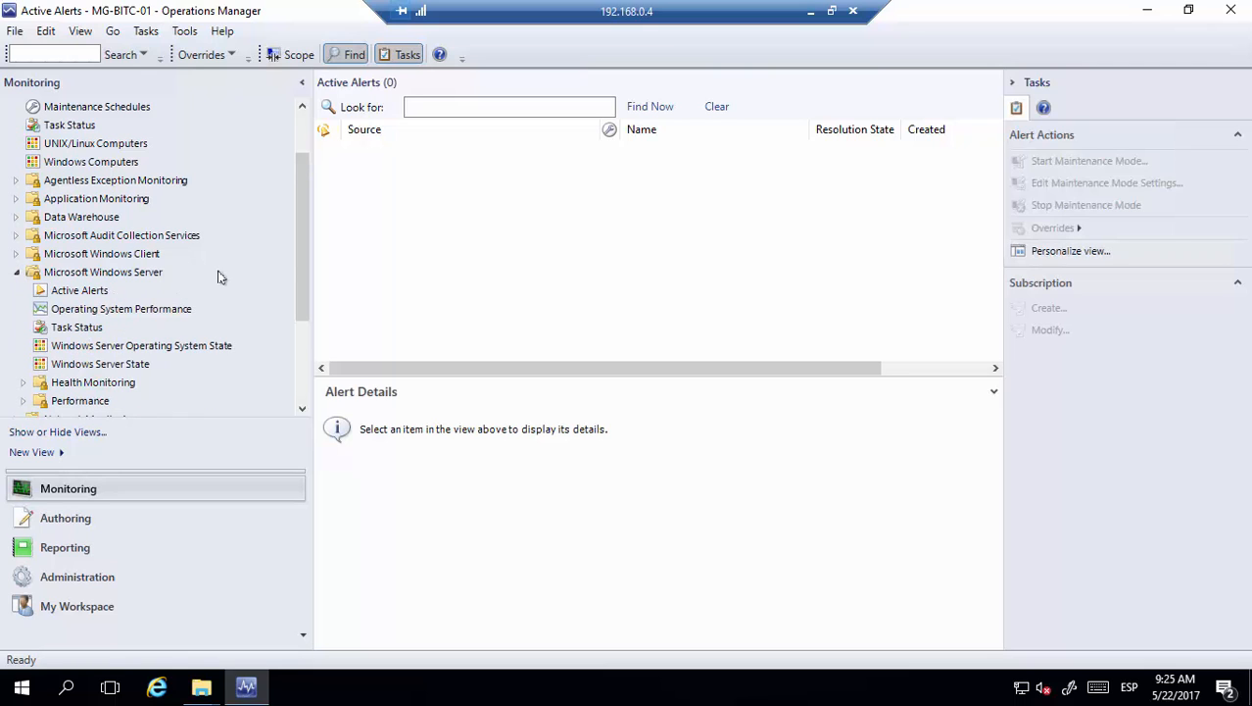
drag(308, 246, 301, 278)
click(143, 292)
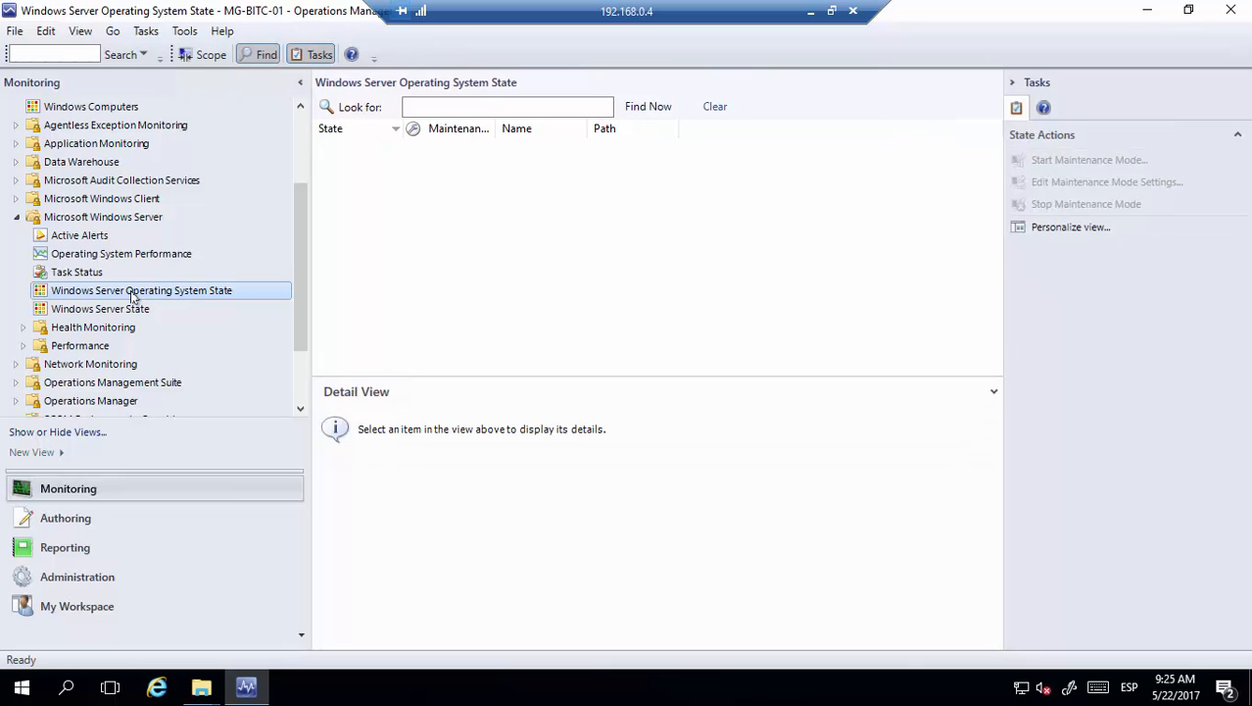
click(95, 309)
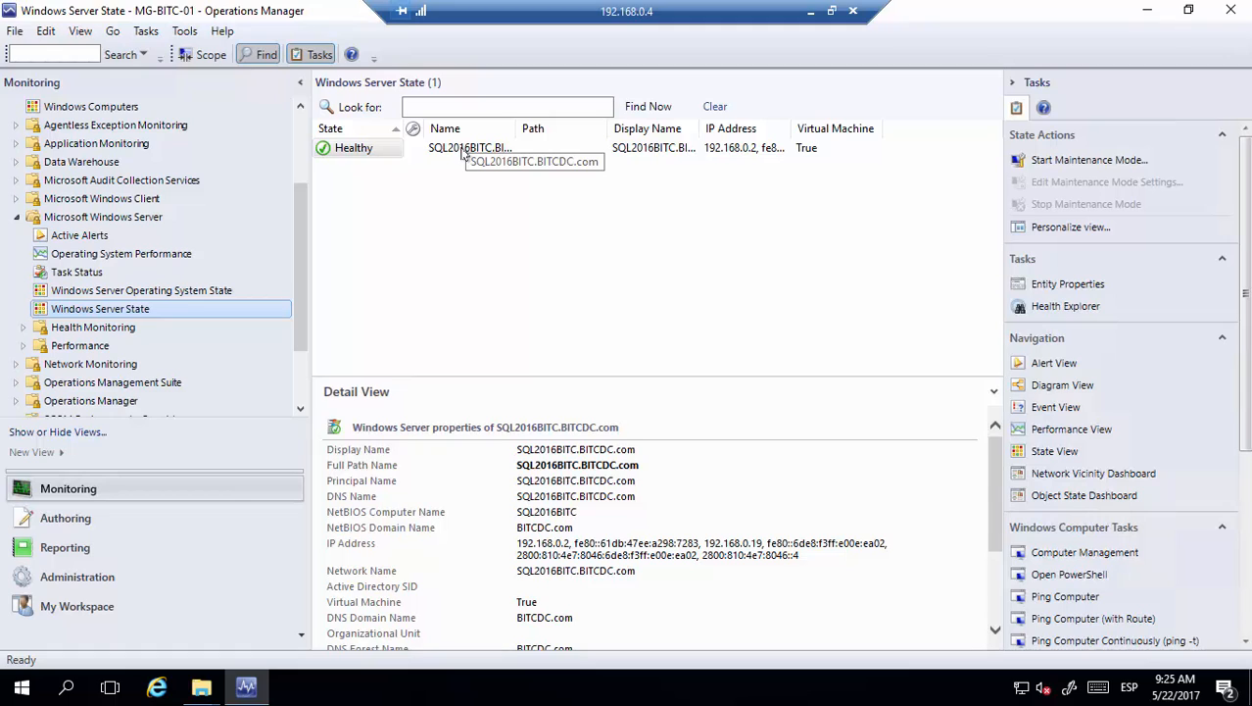
Expand the Health Monitoring, Operating System Events and Performance view folders
click(22, 328)
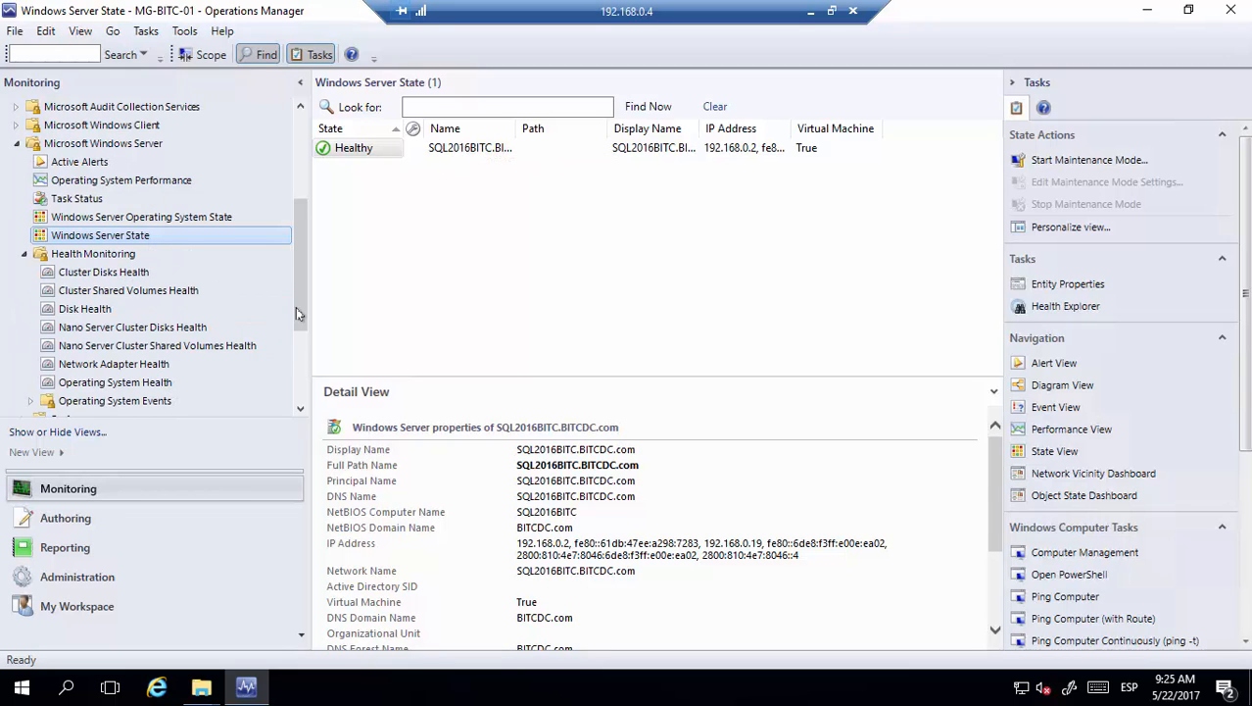
scroll(301, 311, down, 1)
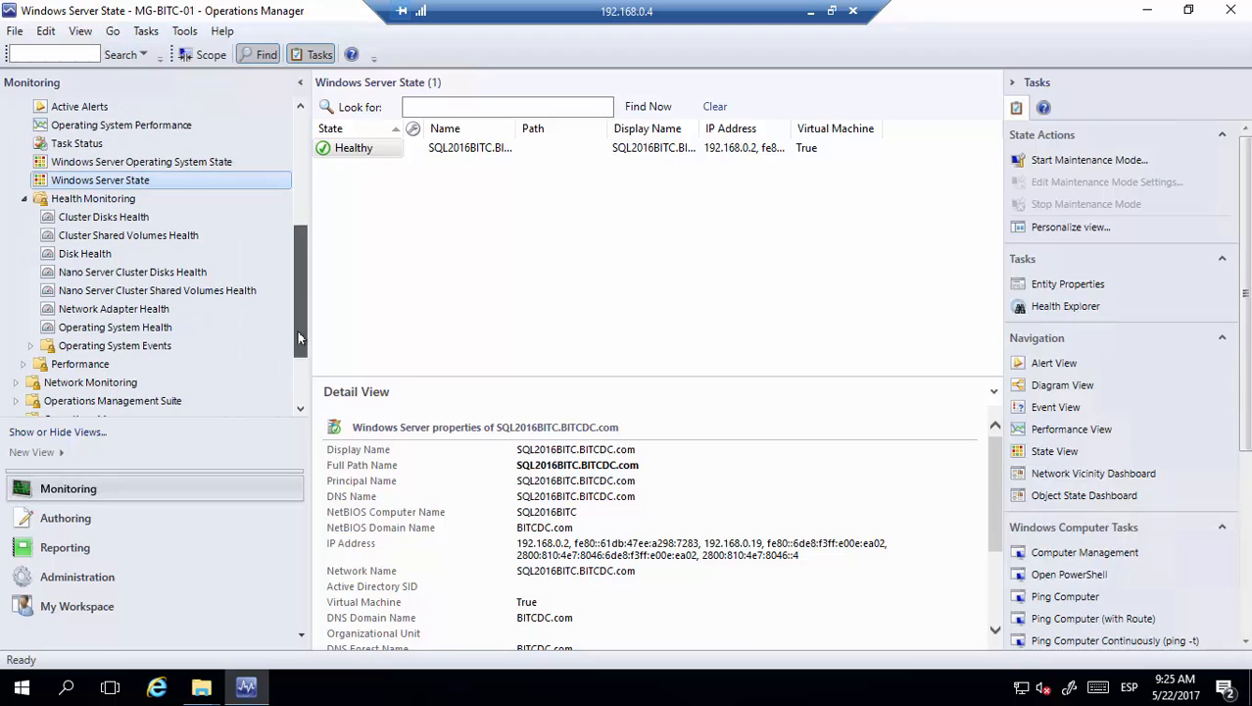
click(30, 345)
scroll(301, 294, down, 2)
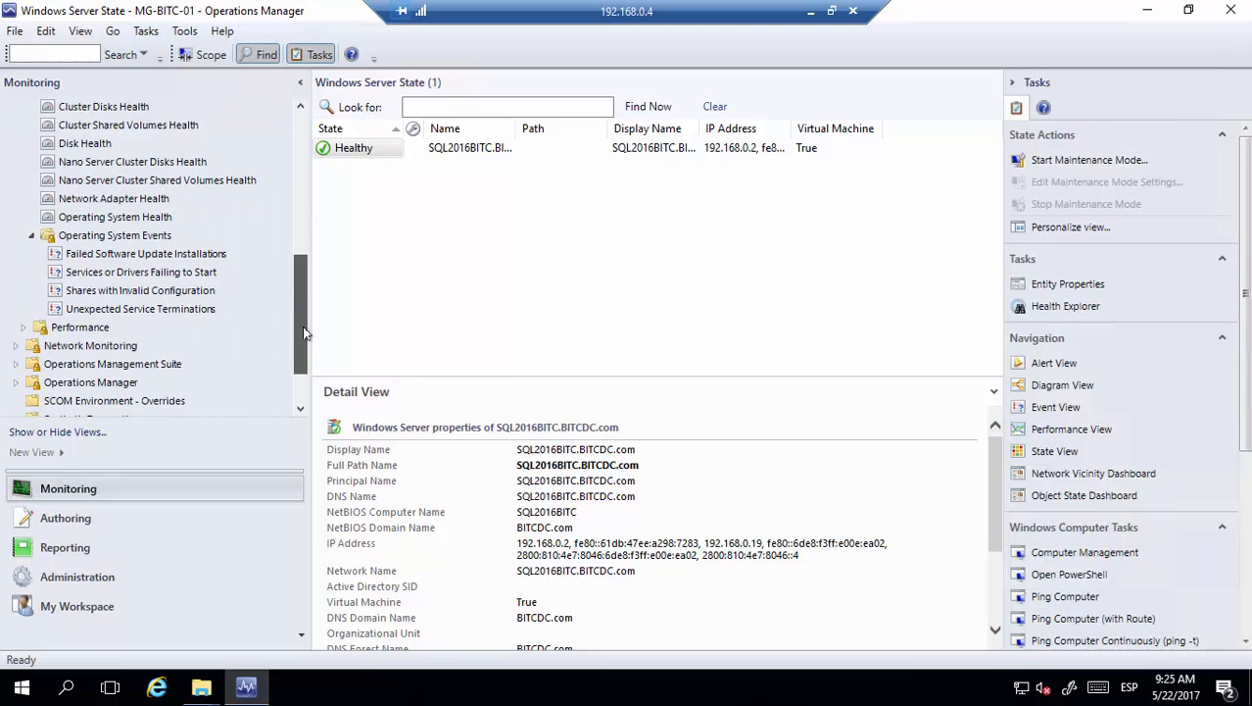
click(23, 309)
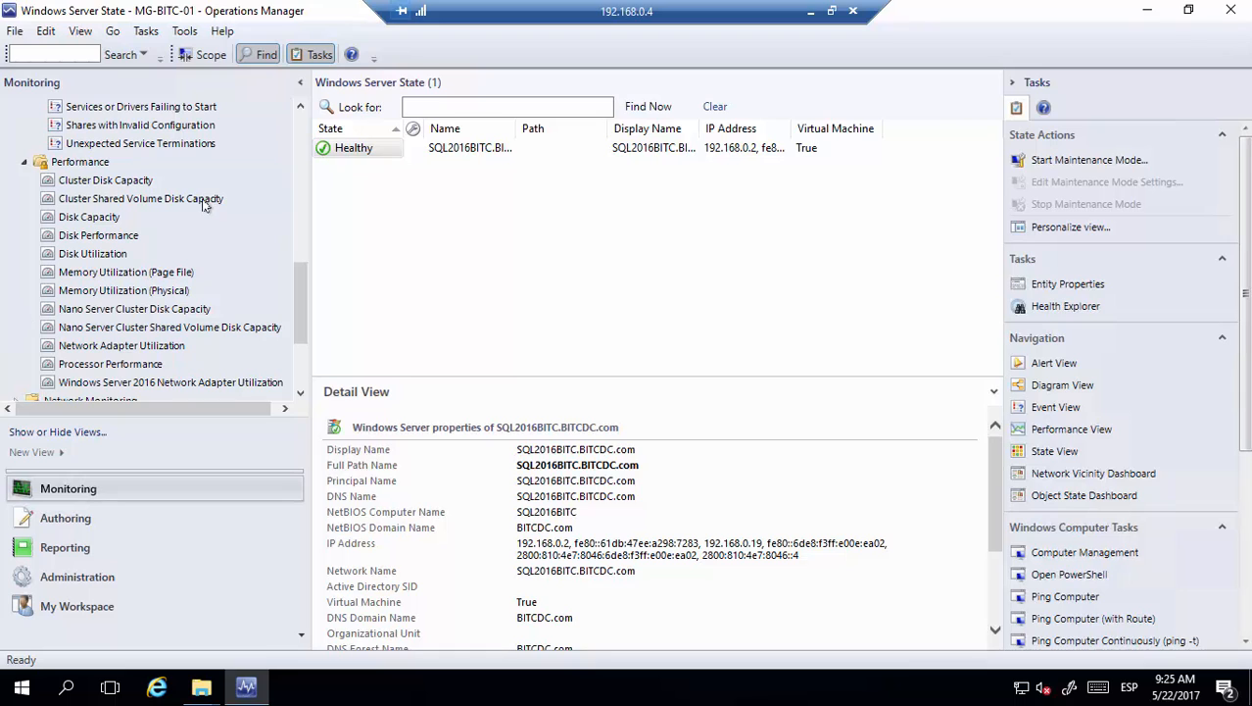
drag(300, 296, 312, 131)
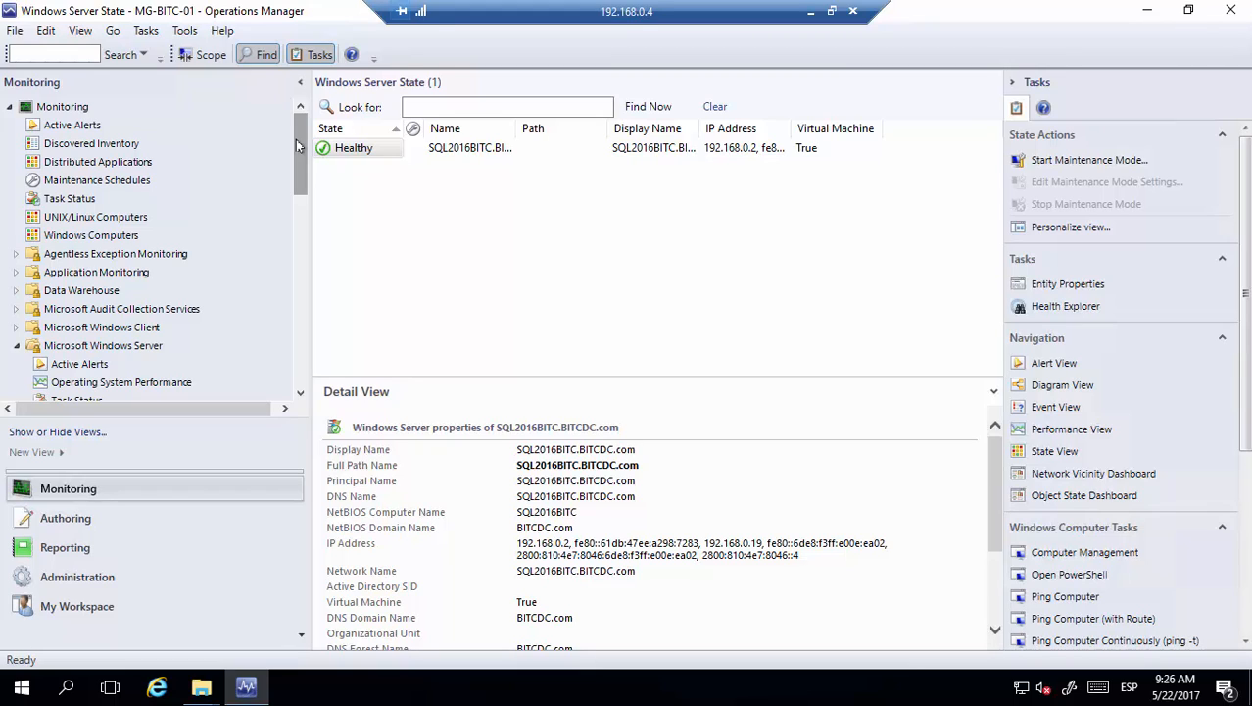
Scroll the Monitoring tree up and collapse the Microsoft Windows Server views folder
drag(300, 148, 299, 177)
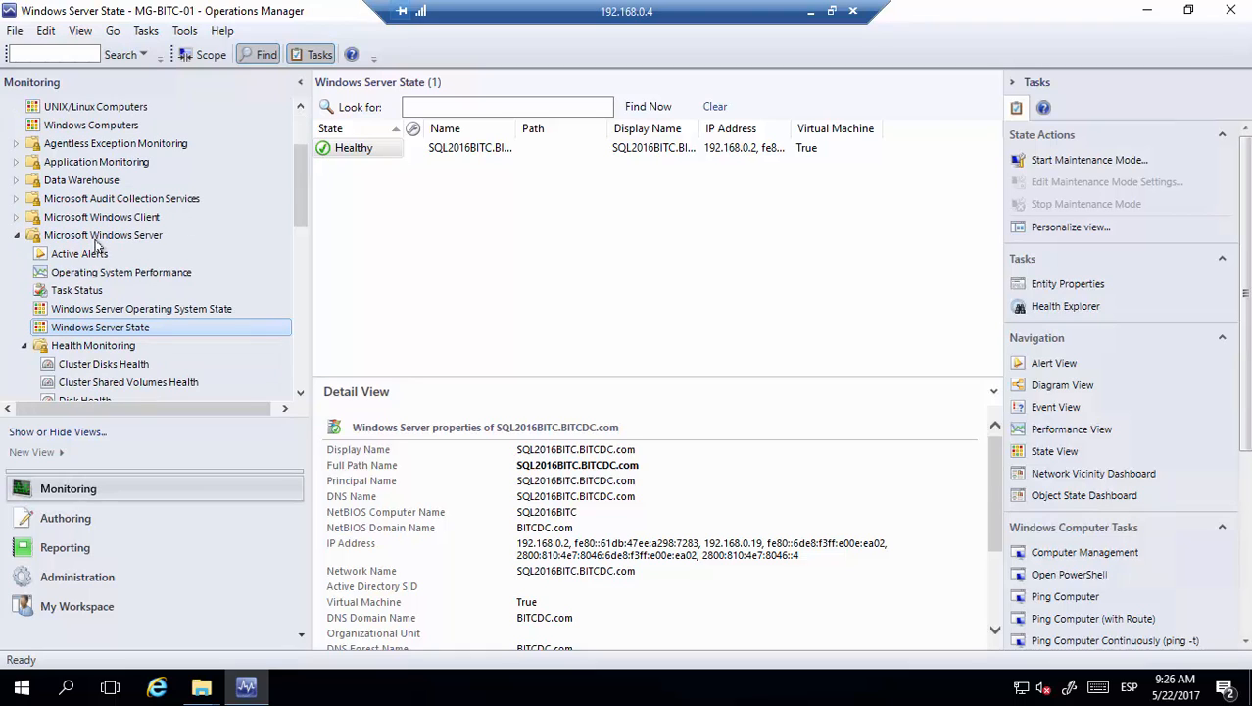
click(16, 236)
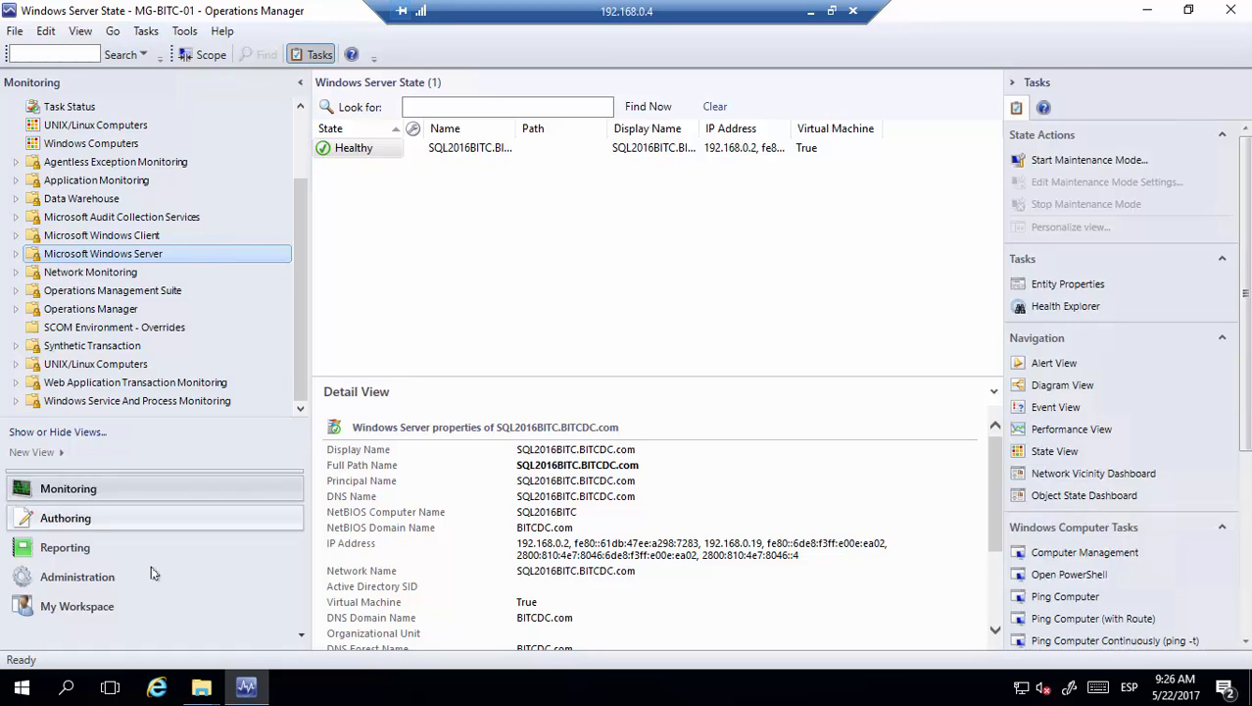
Open the Create a Management Pack wizard from the Administration node and select its Name field
click(120, 576)
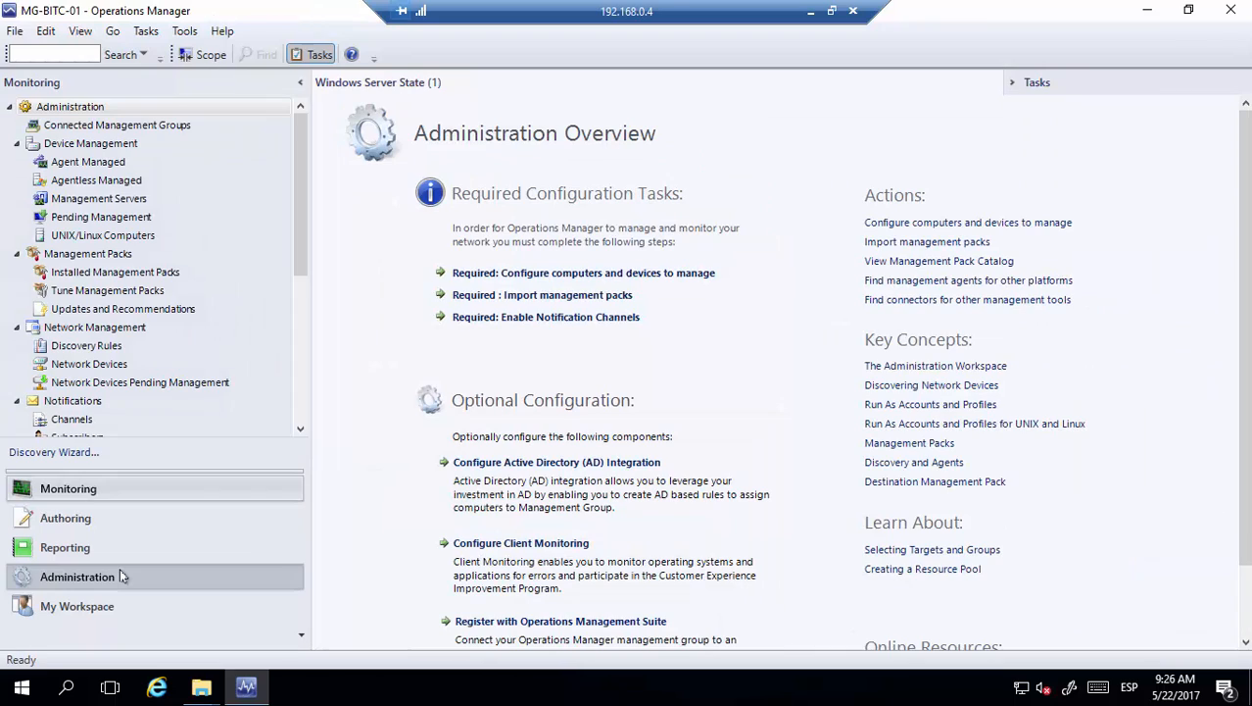
right_click(69, 111)
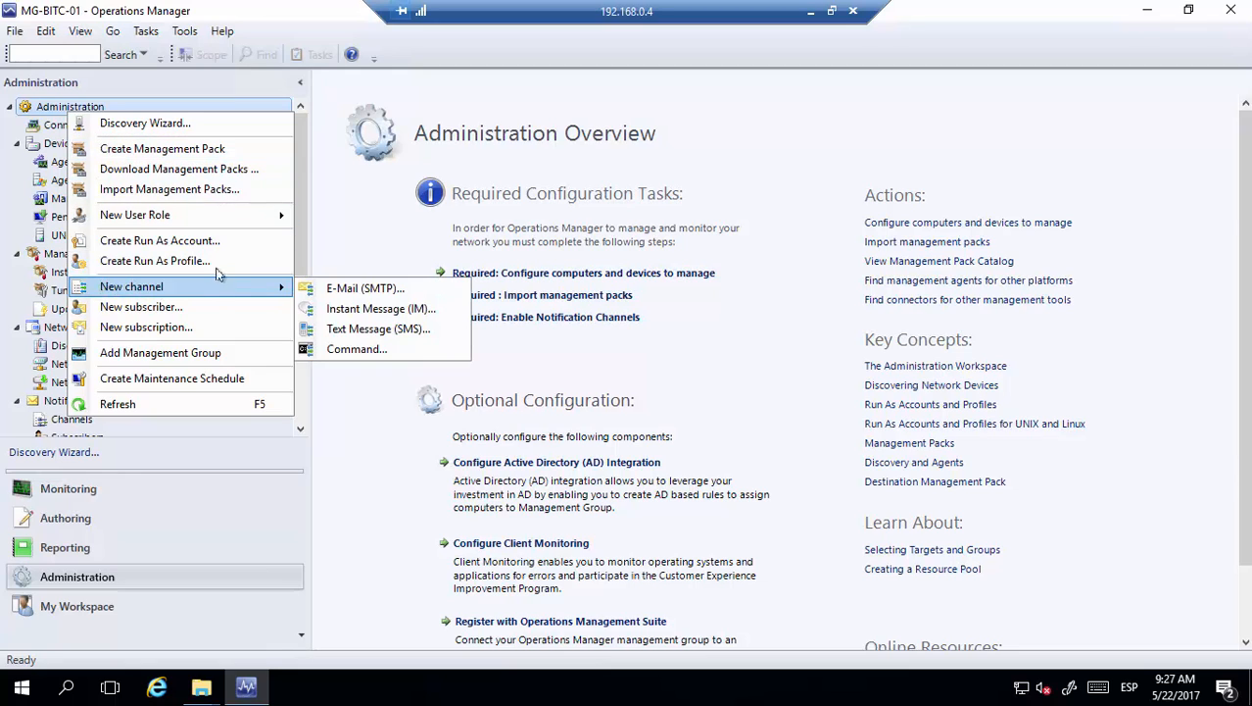
click(189, 152)
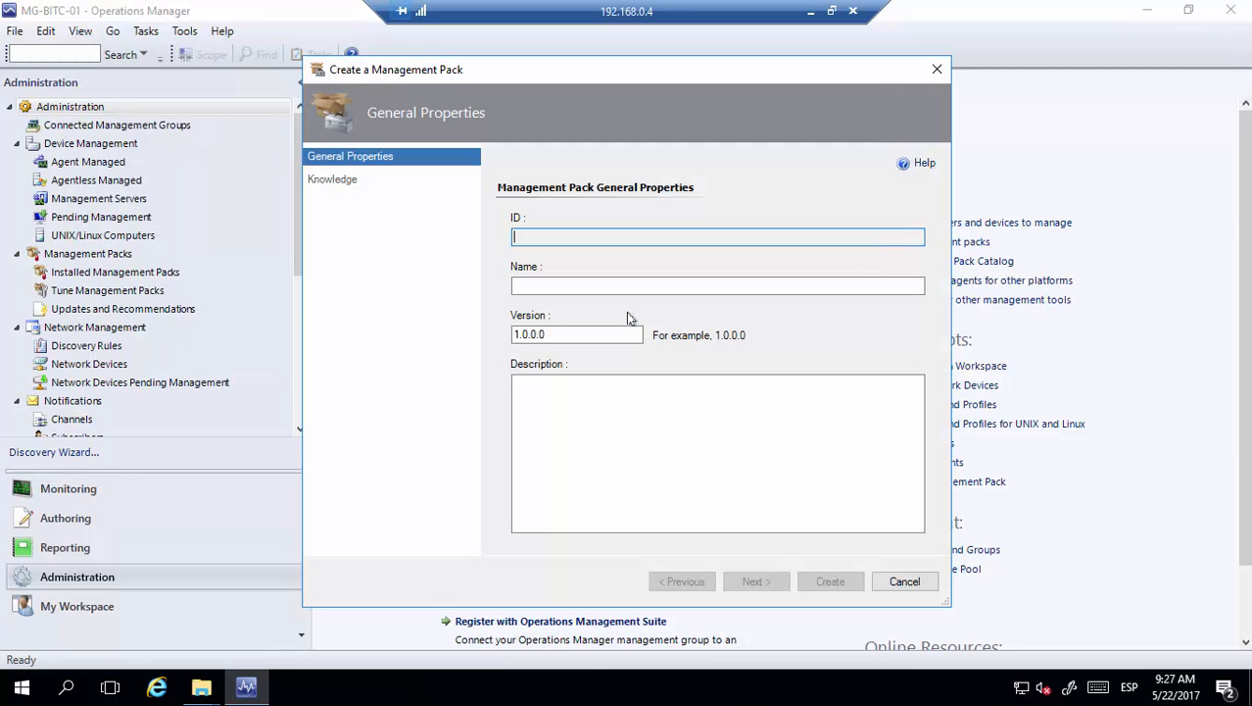
click(590, 283)
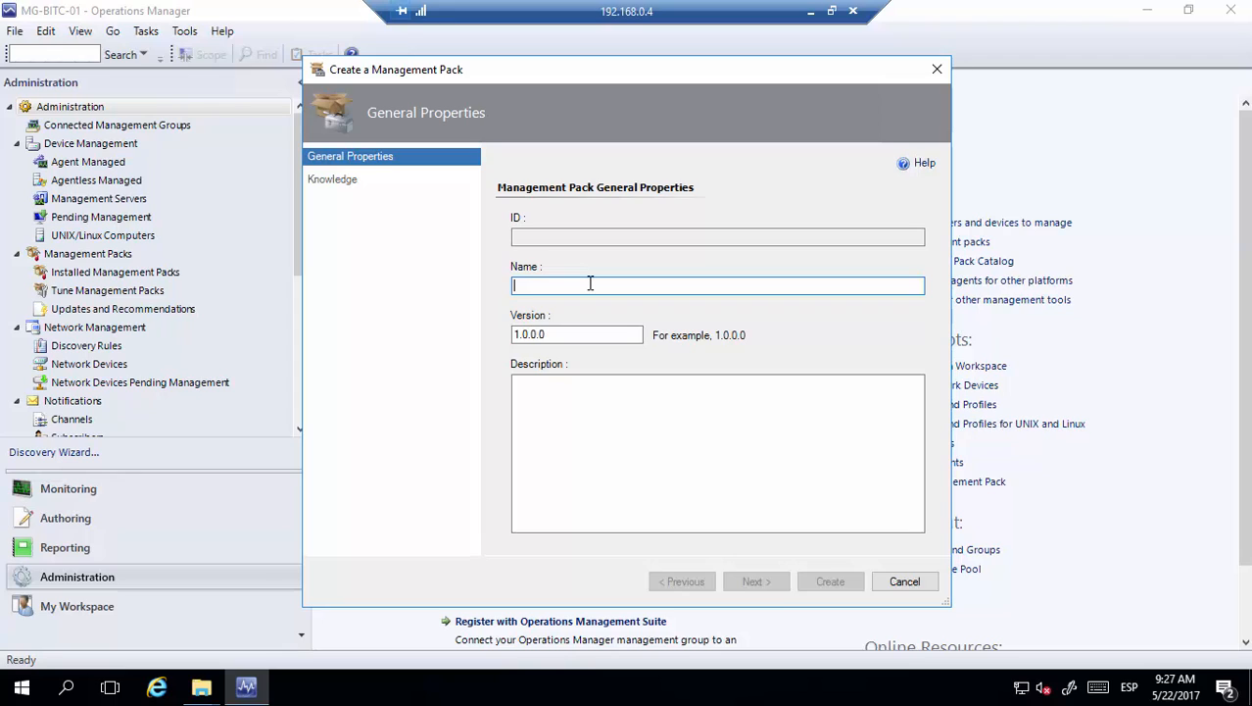
Name the management pack 'SCOM - App 01 - Windows Server 2016 - Ovirride' and create it
text(SCOM)
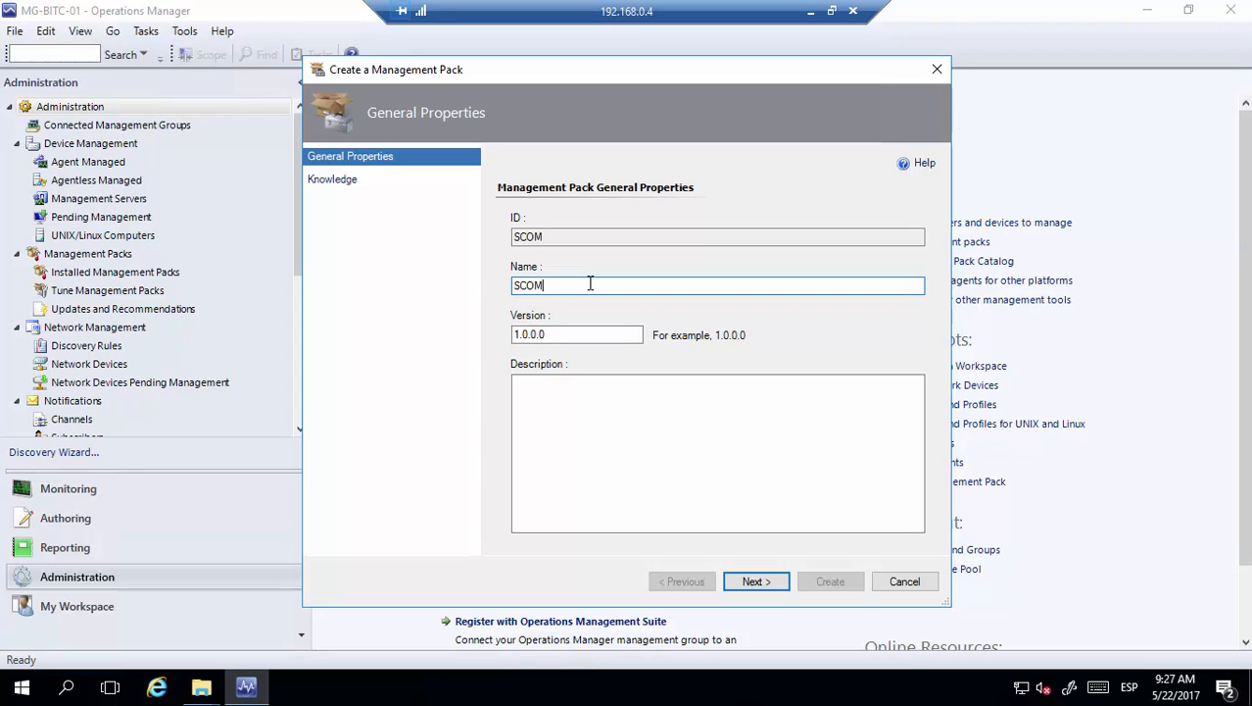
text( -)
text(App 01 -)
text(Windows Server 2016)
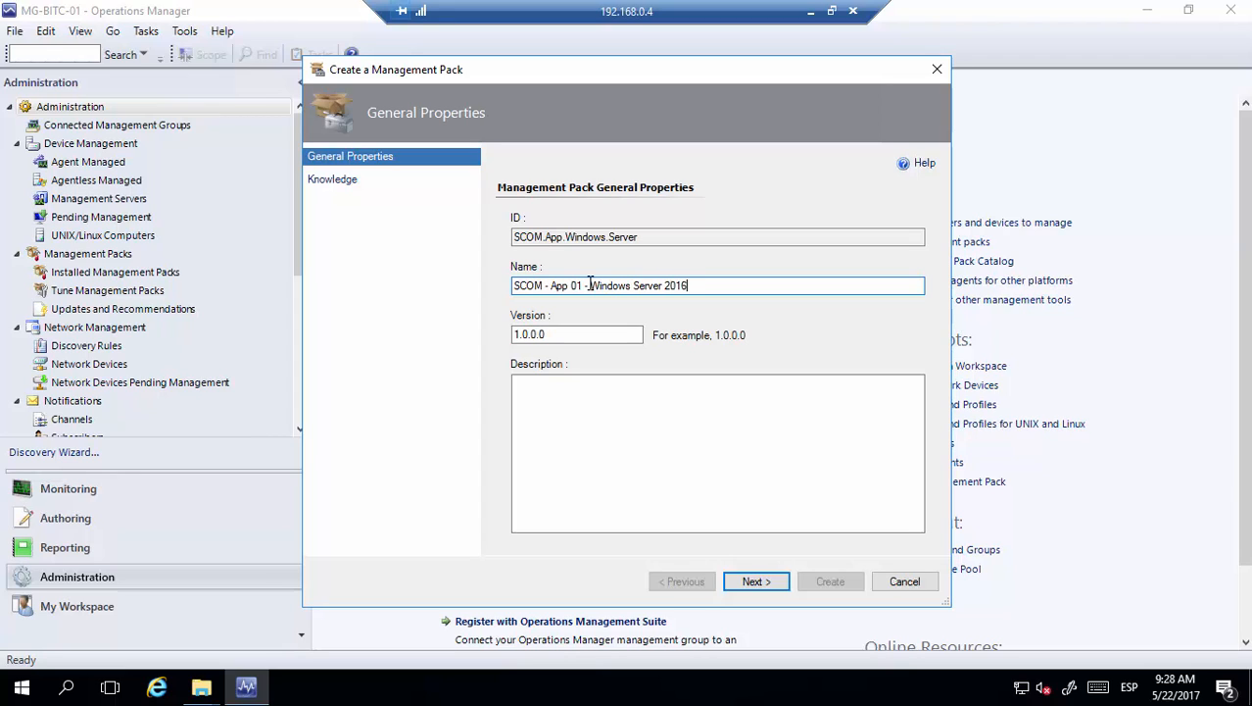
text( -)
text(Ovirride)
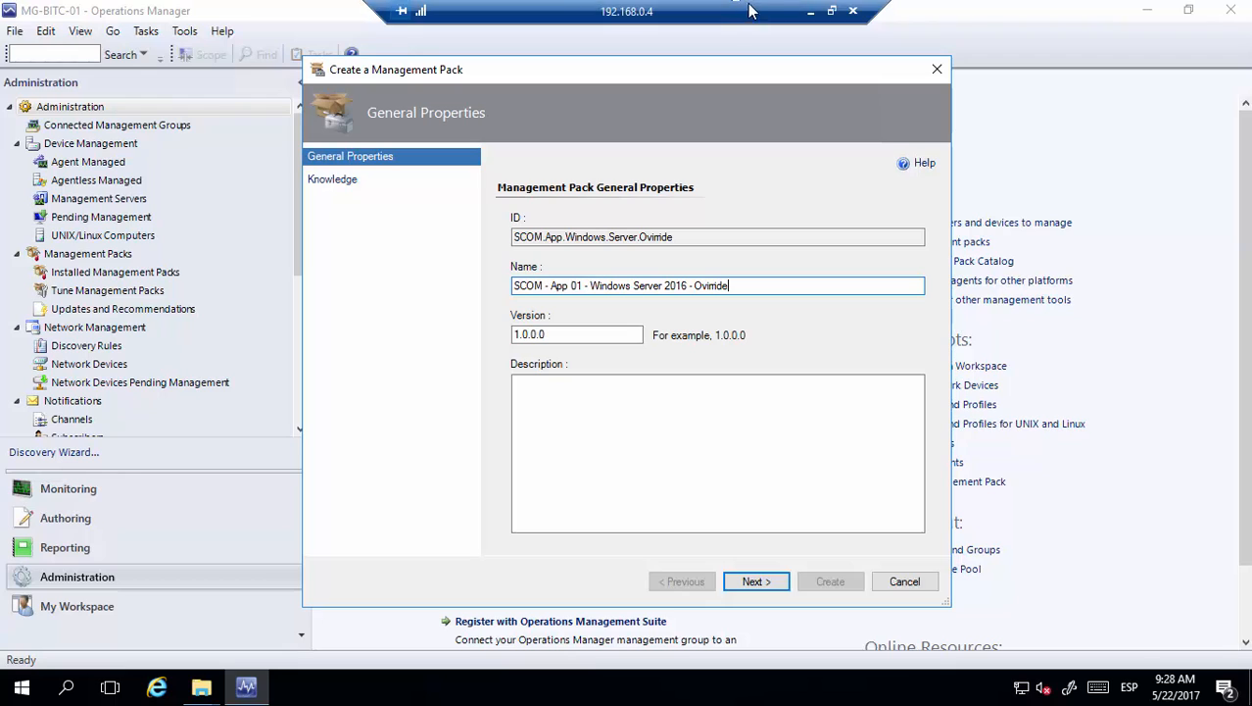
click(755, 581)
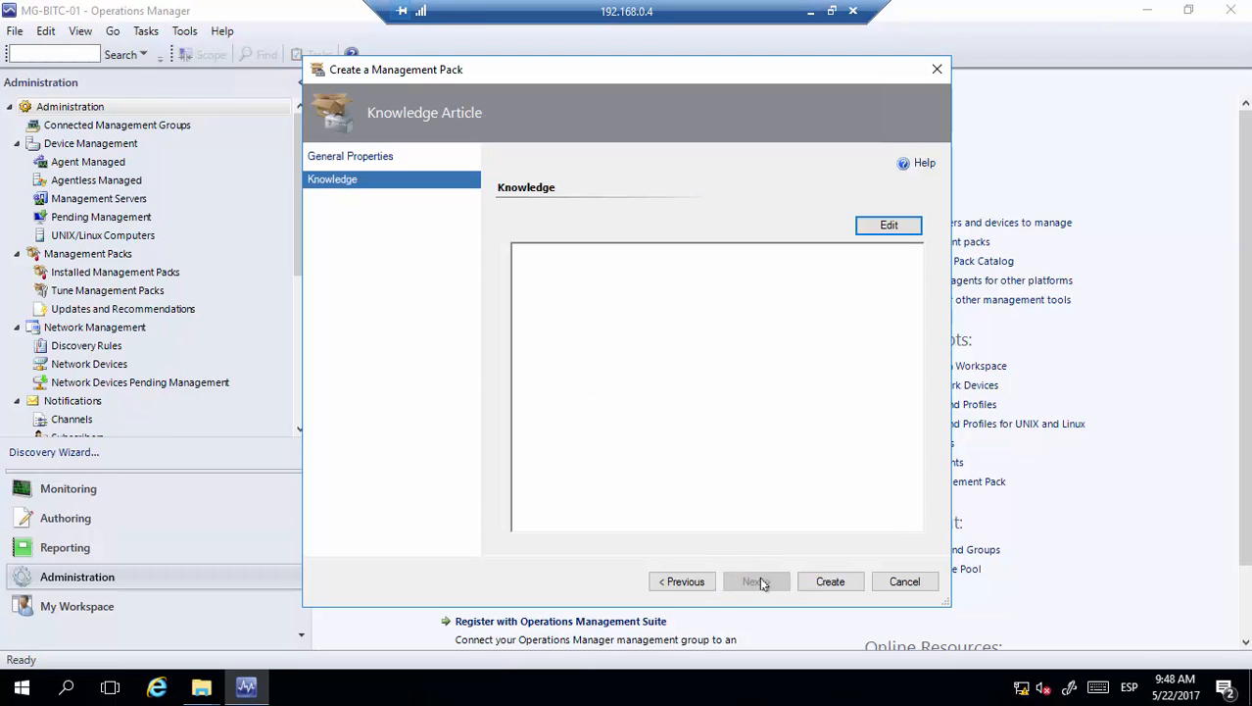
click(830, 581)
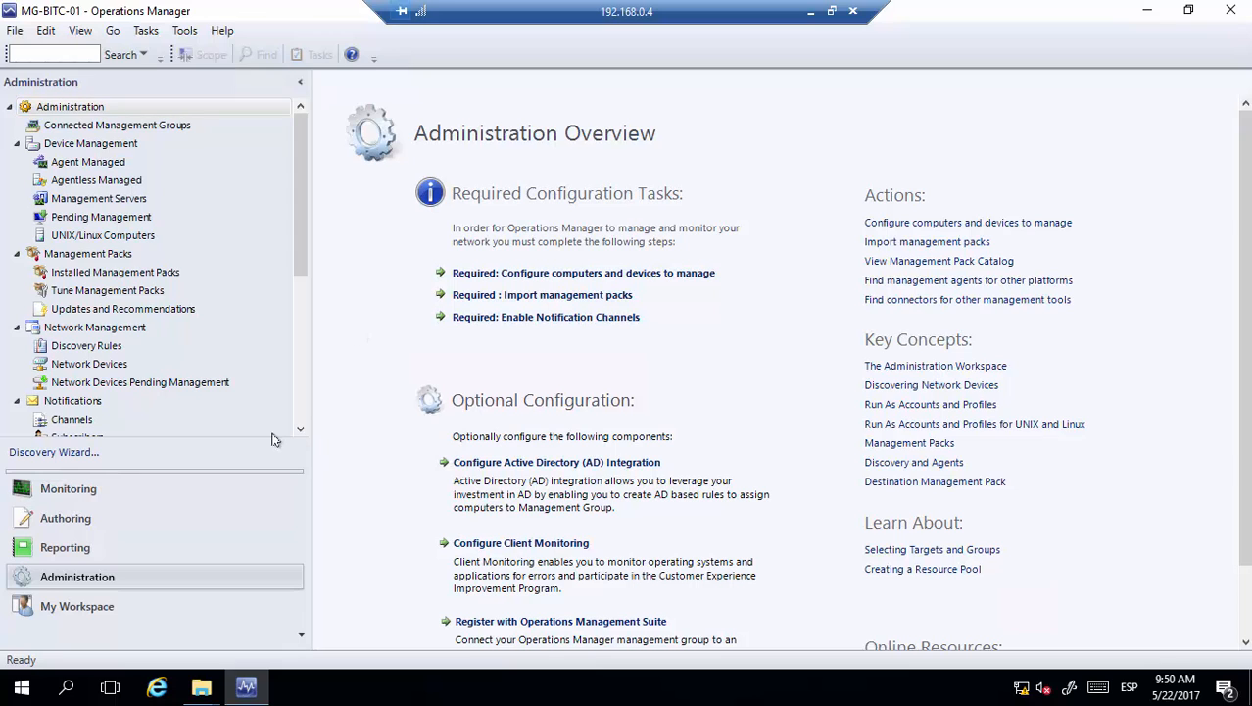
Find the new 'SCOM - App 01 - Windows Server 2016 - Override' folder in Monitoring, then go back to Administration
click(119, 489)
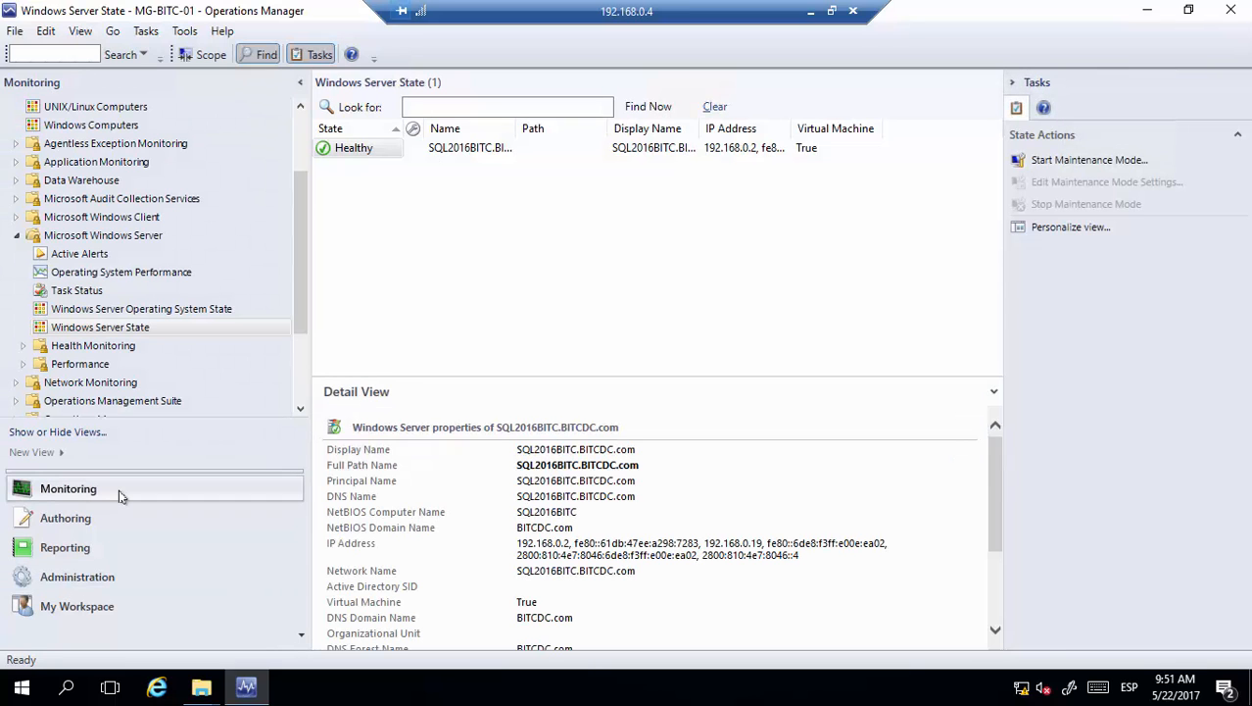
scroll(297, 309, down, 3)
scroll(299, 315, down, 2)
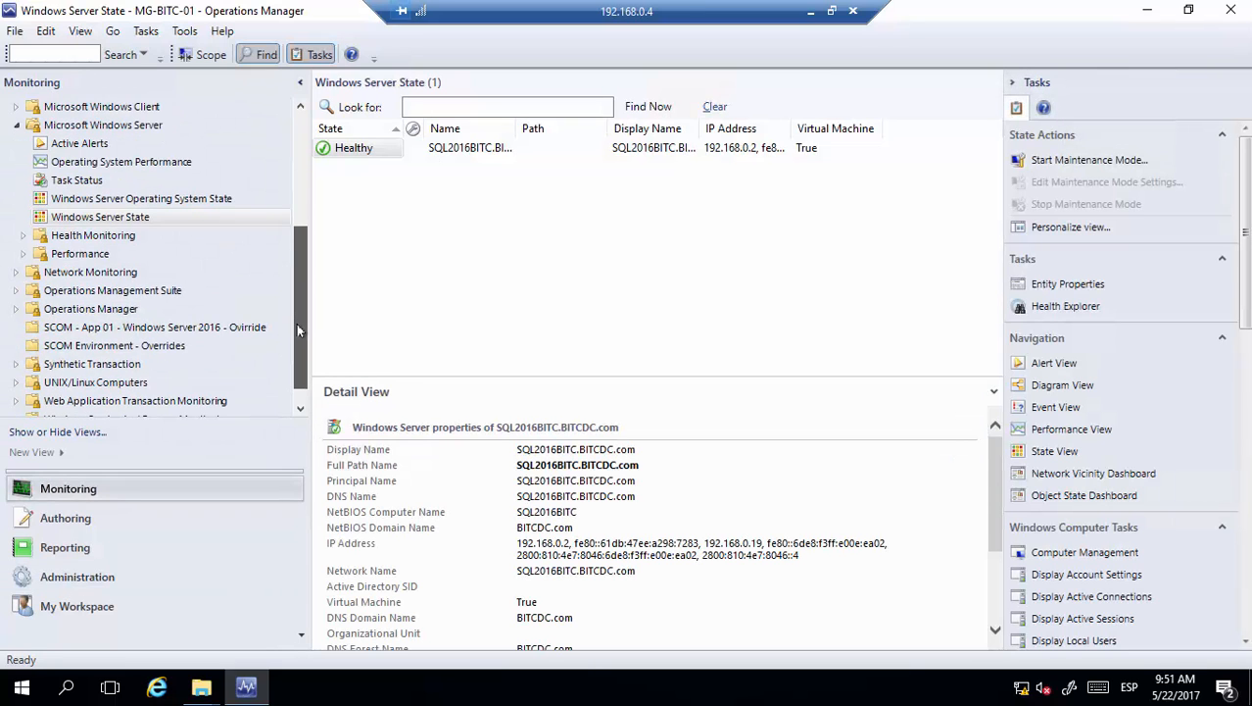
click(95, 310)
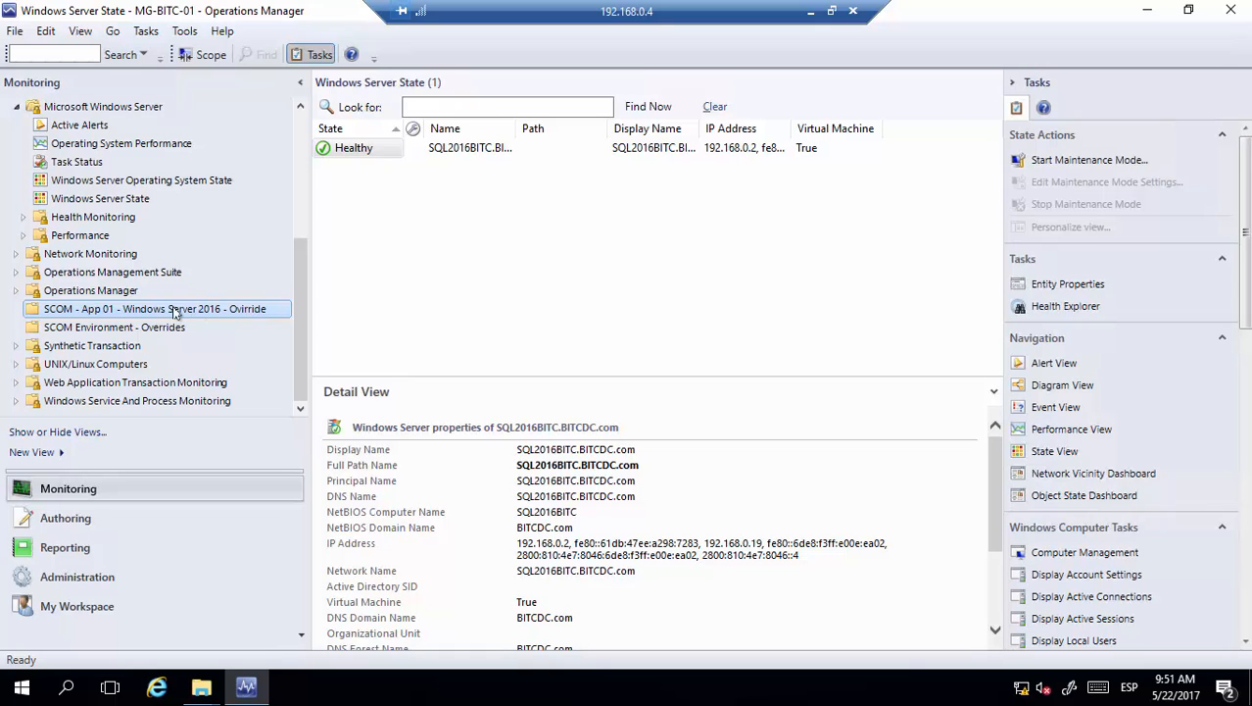
click(88, 580)
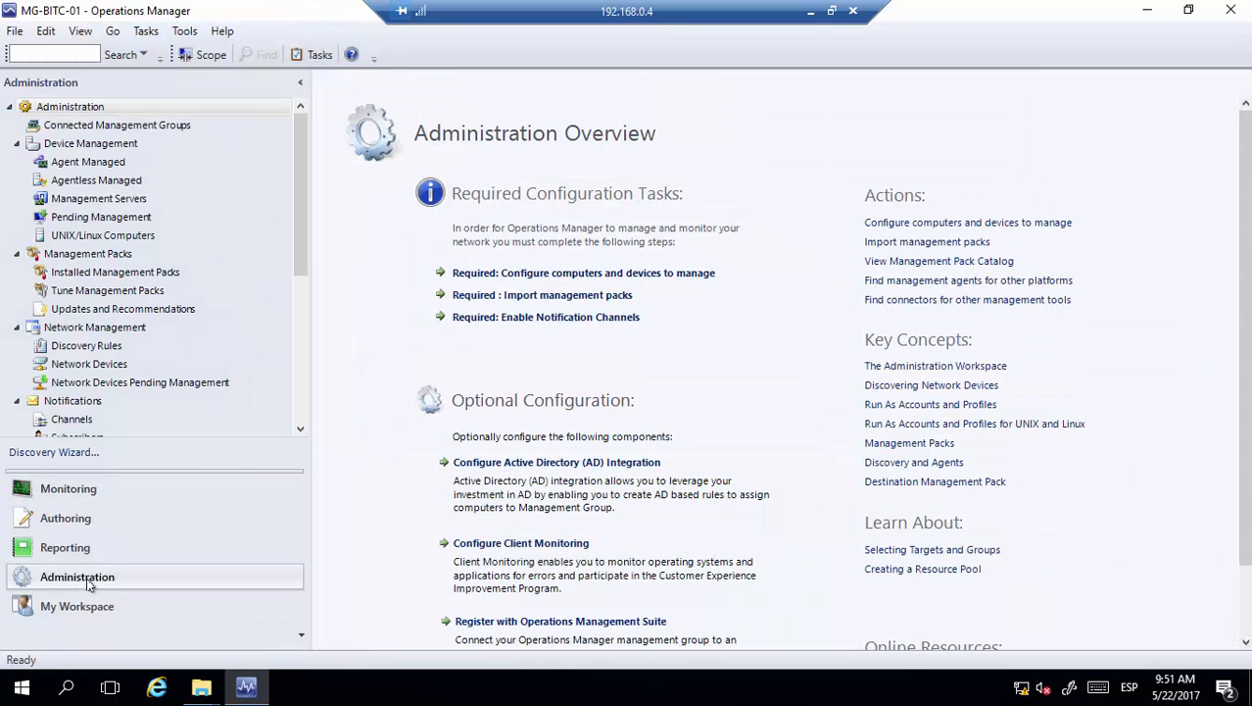
Start a new group under Authoring > Groups named 'SCOM - App 01 - Windows Server 2016 - Override'
click(83, 527)
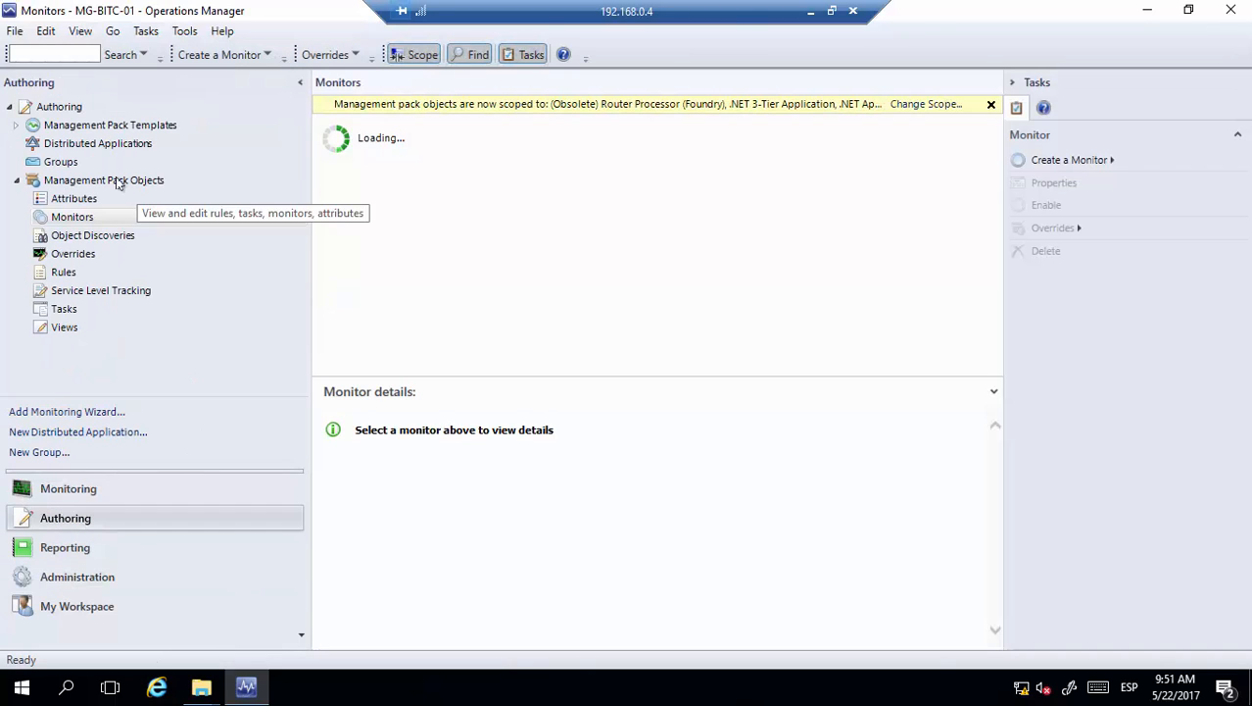
click(57, 162)
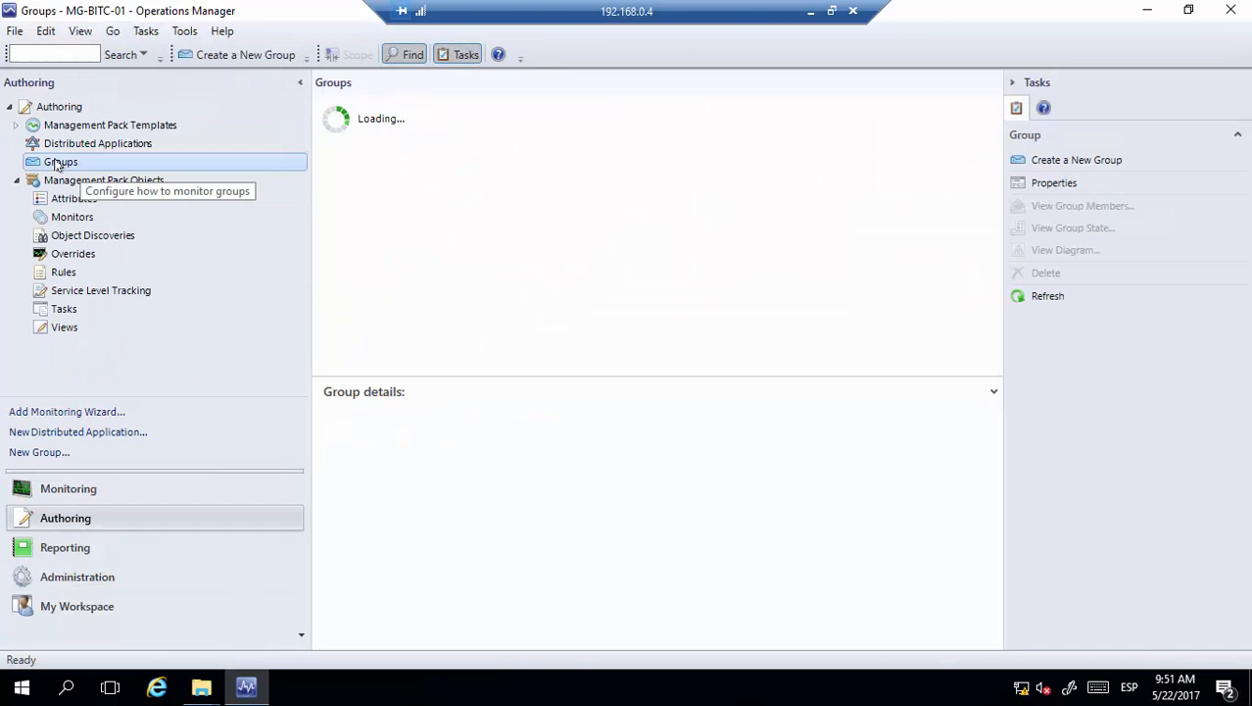
right_click(56, 163)
click(134, 172)
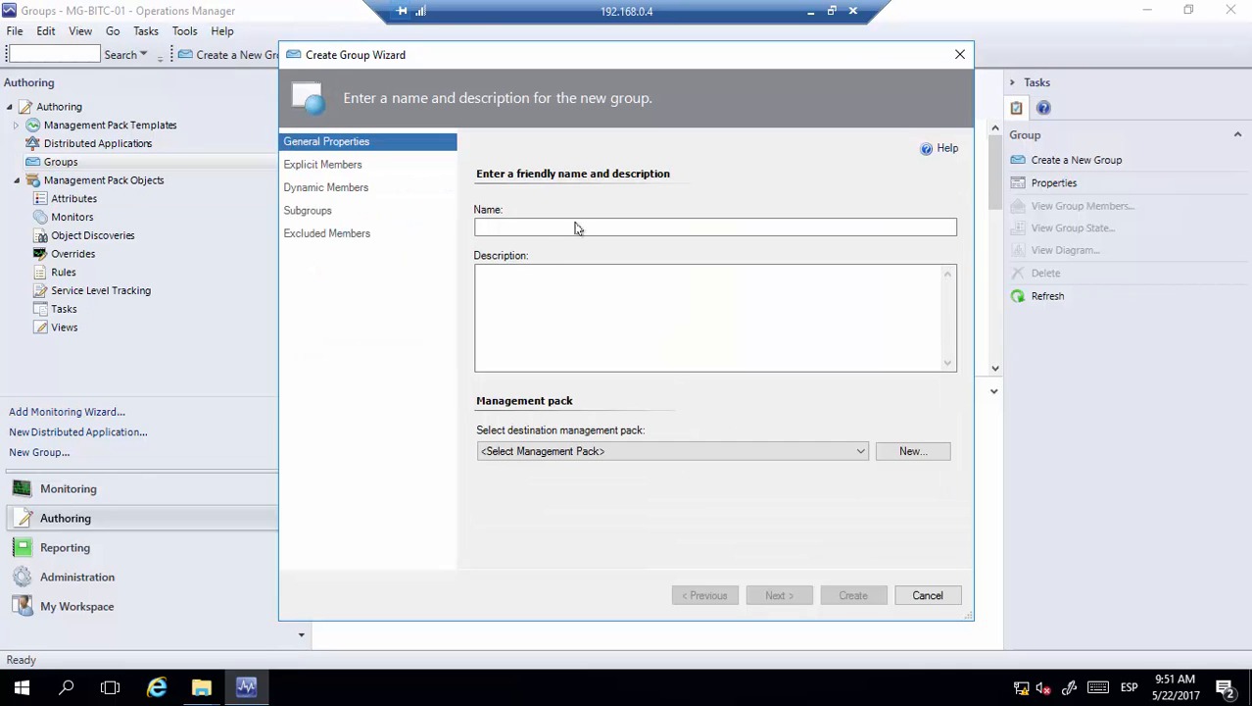
click(526, 226)
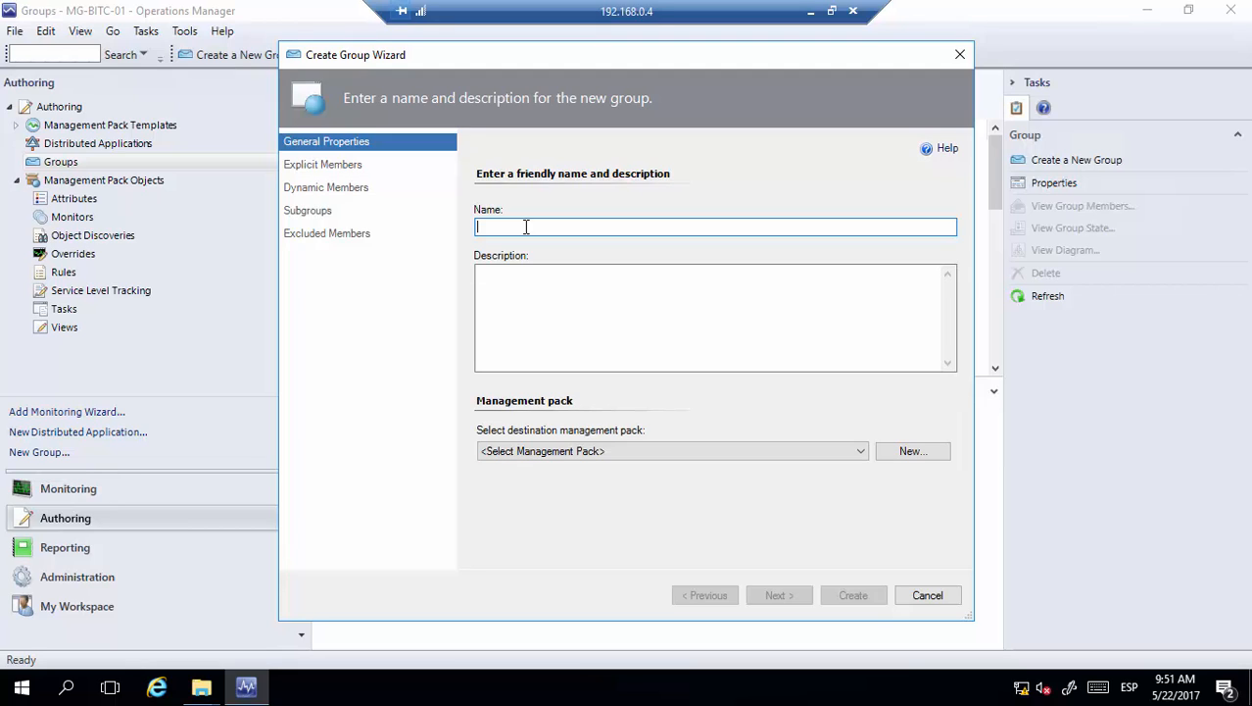
text(SCOM - App 01 - Windows Server 2016 )
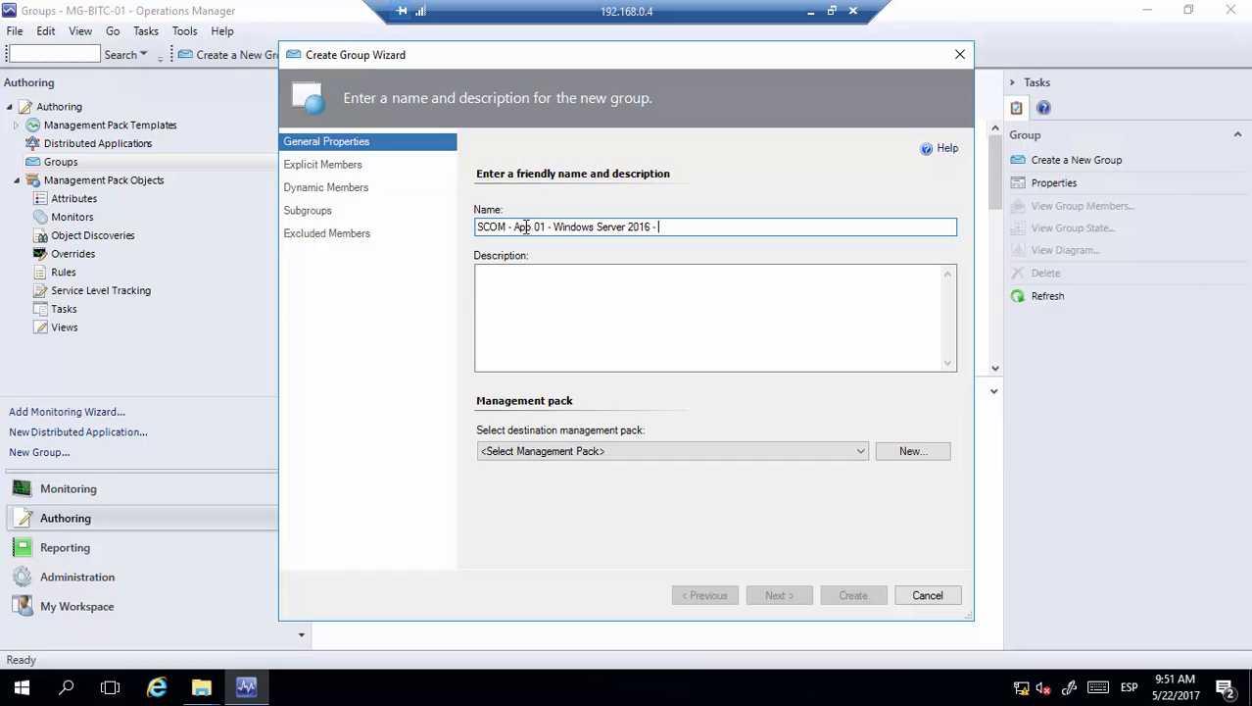
text(- Override)
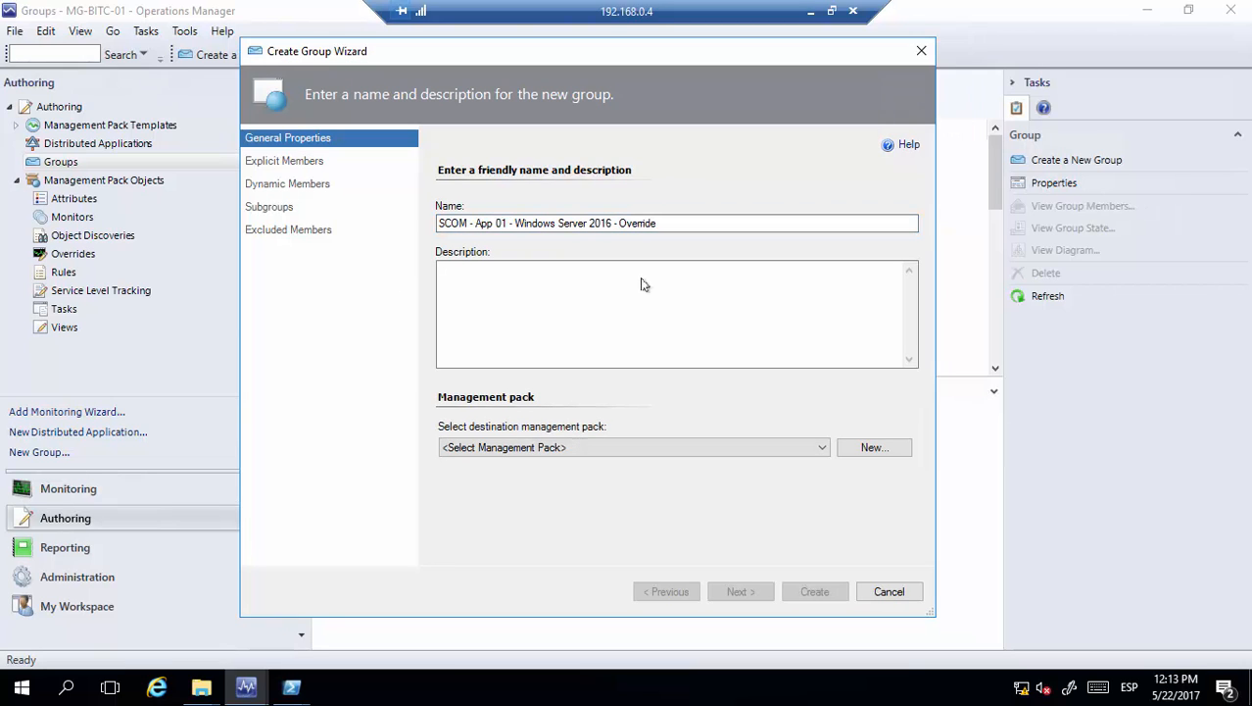
Store the group in the 'SCOM - App 01 - Windows Server 2016 - Override' management pack and continue to Explicit Members
click(620, 448)
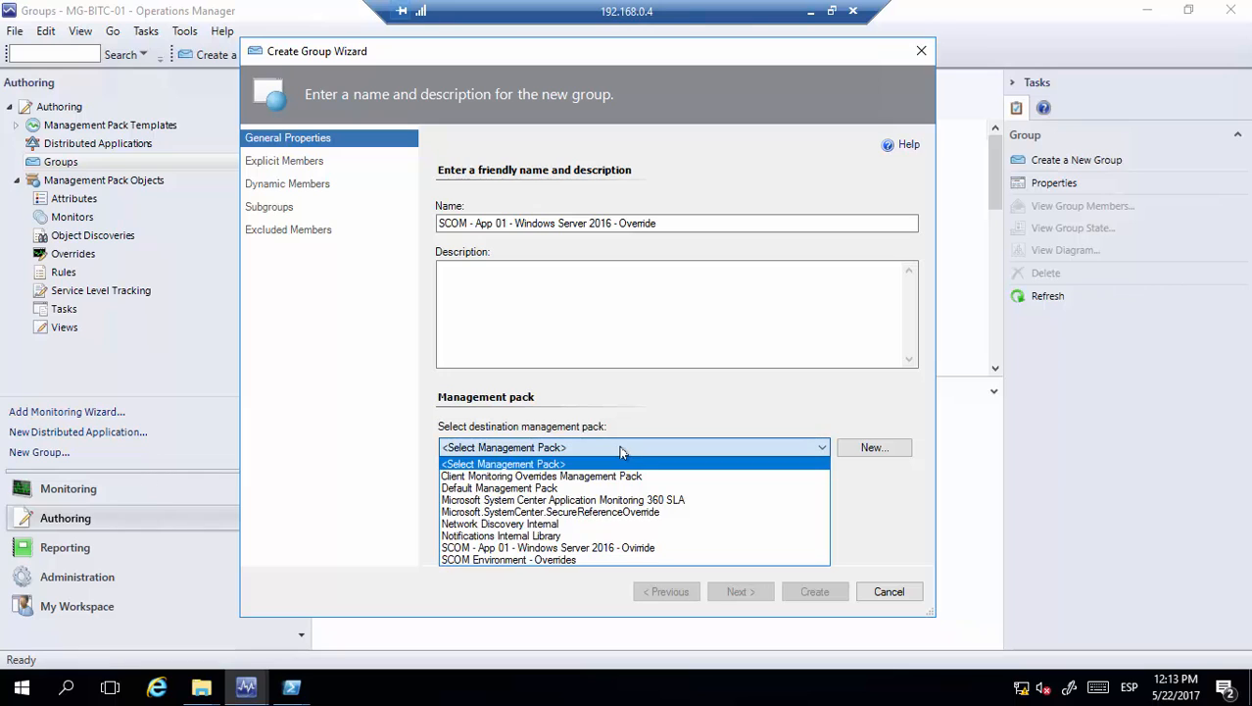
click(510, 549)
click(740, 590)
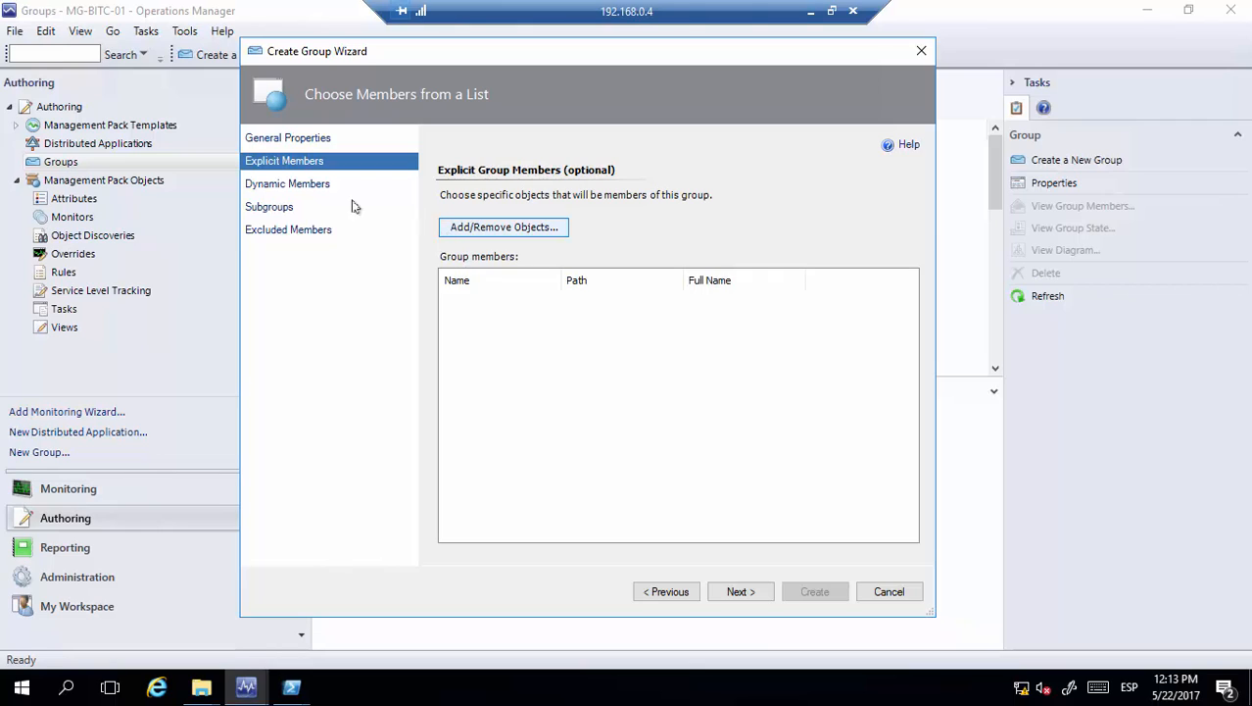
Replace the dynamic membership rule with the Windows Server 2016 Computer class, dropping old and empty rows
click(741, 591)
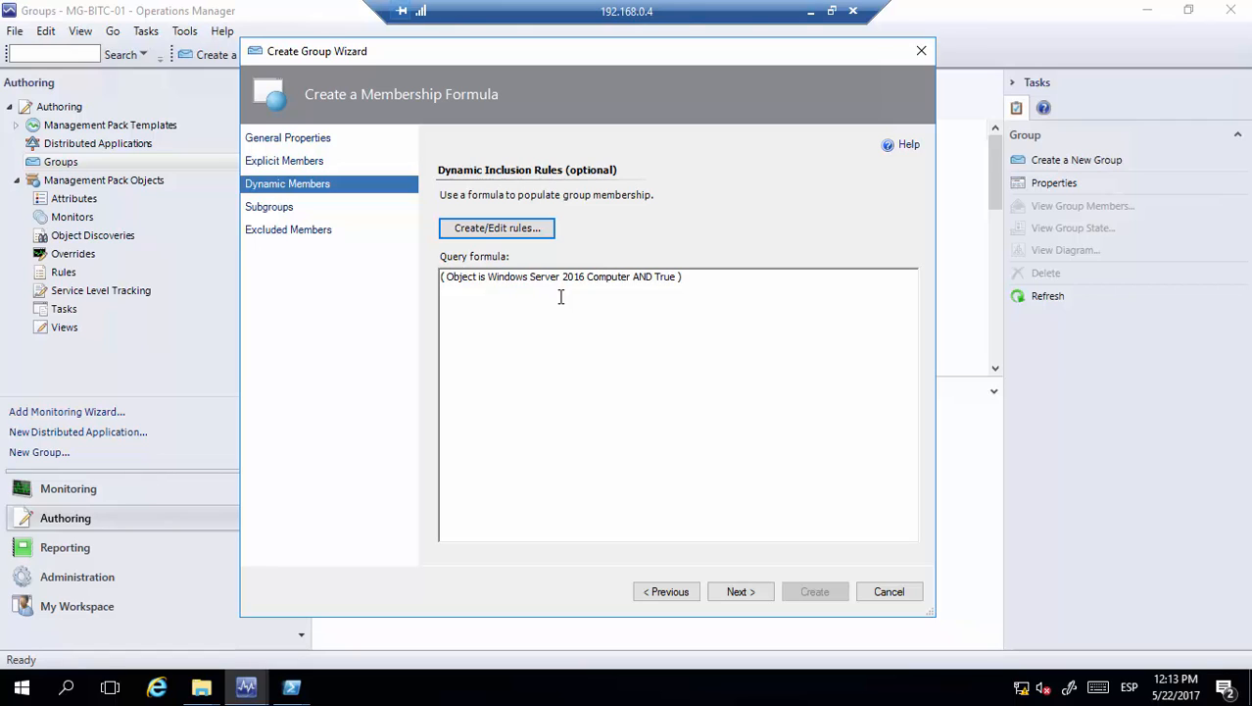
click(470, 236)
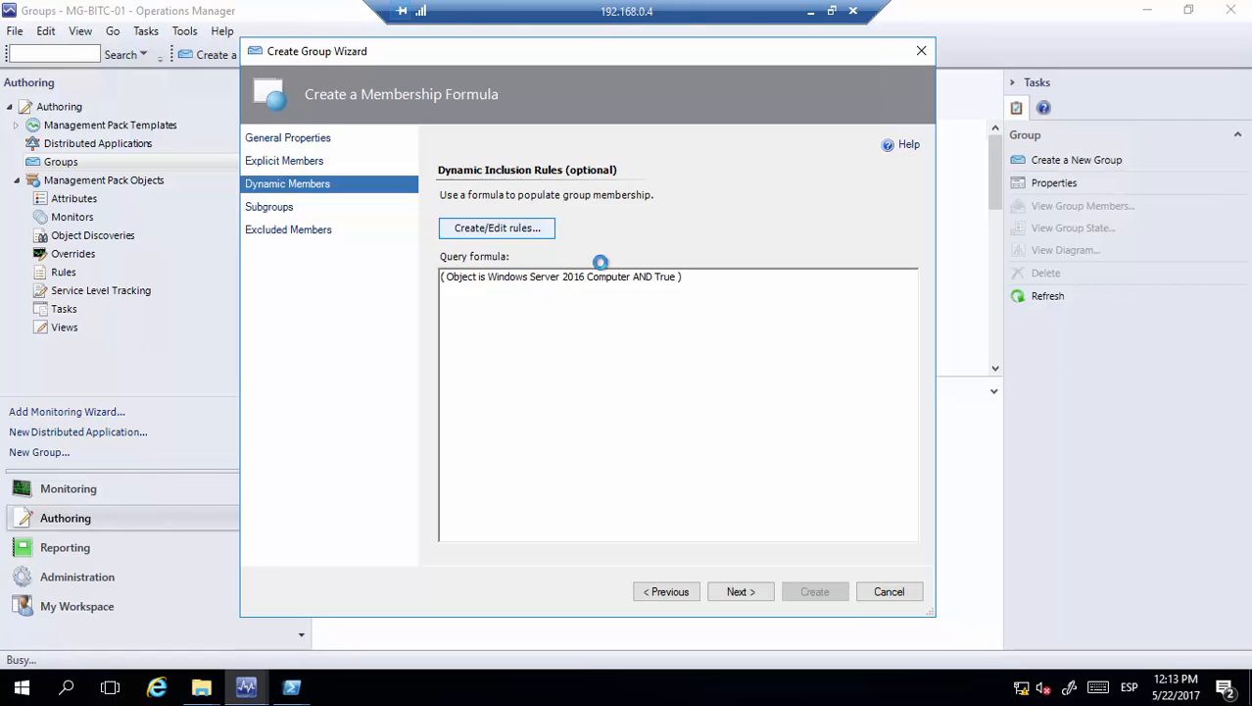
click(716, 212)
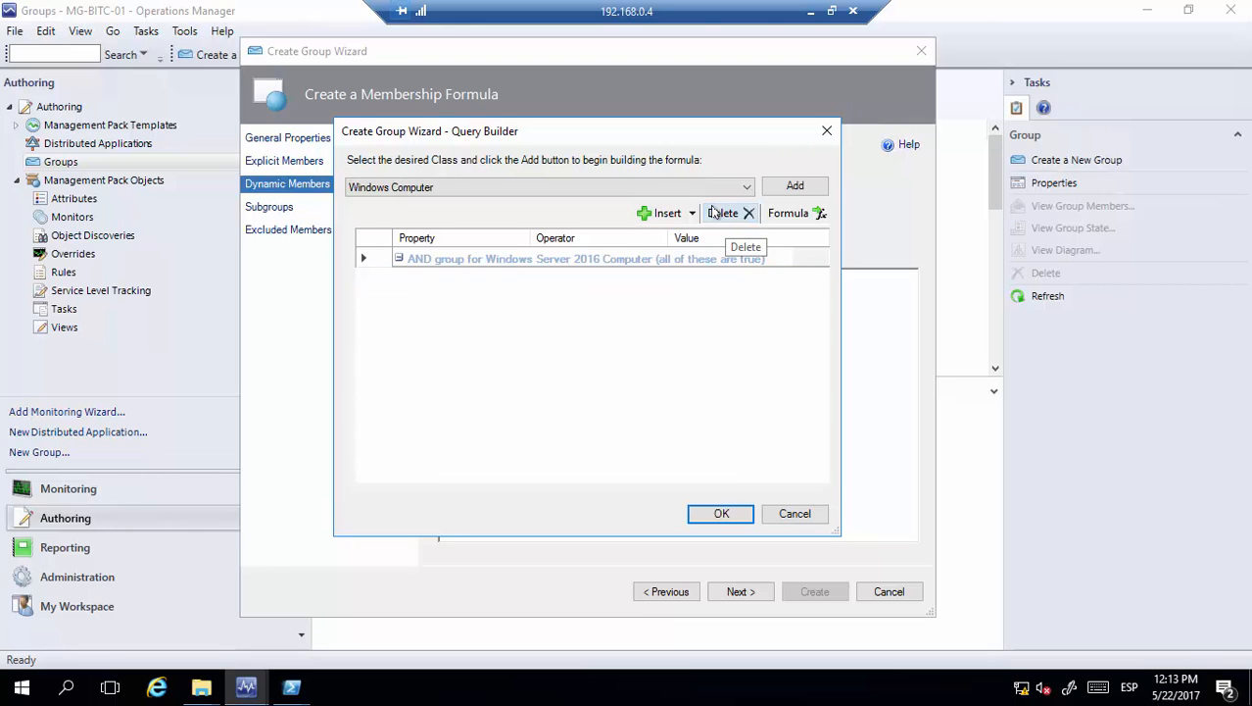
click(723, 213)
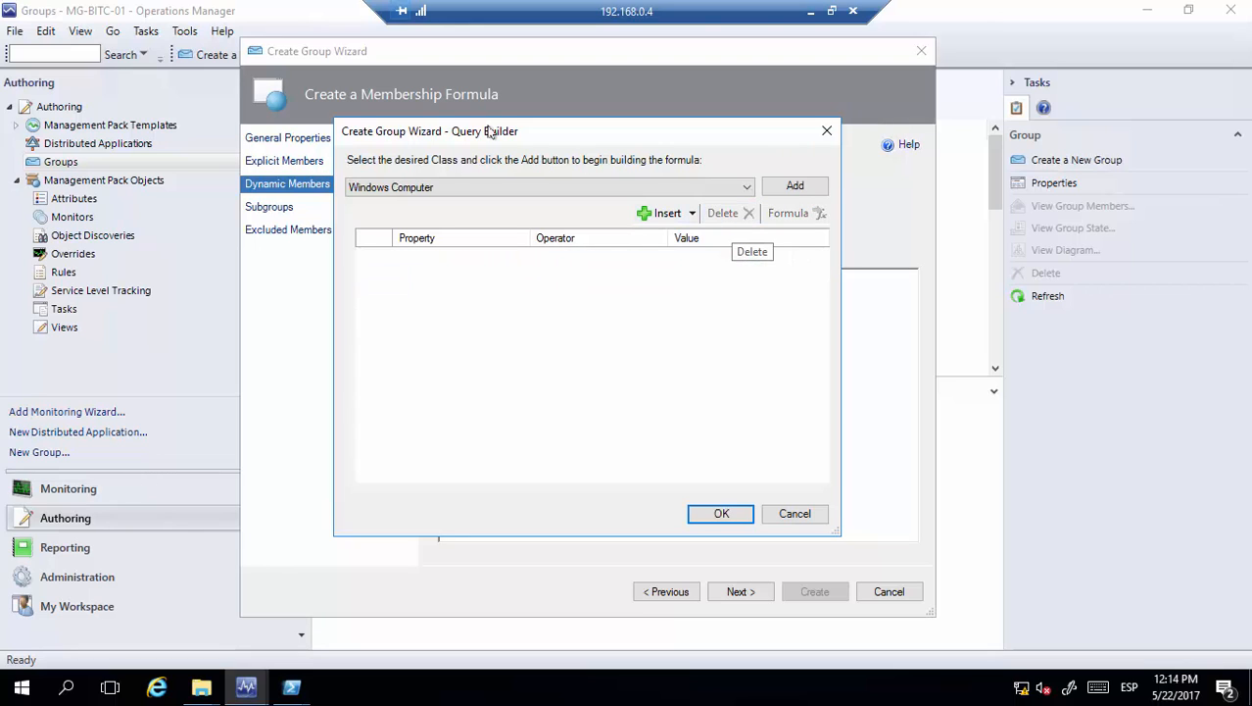
drag(490, 131, 550, 174)
click(550, 227)
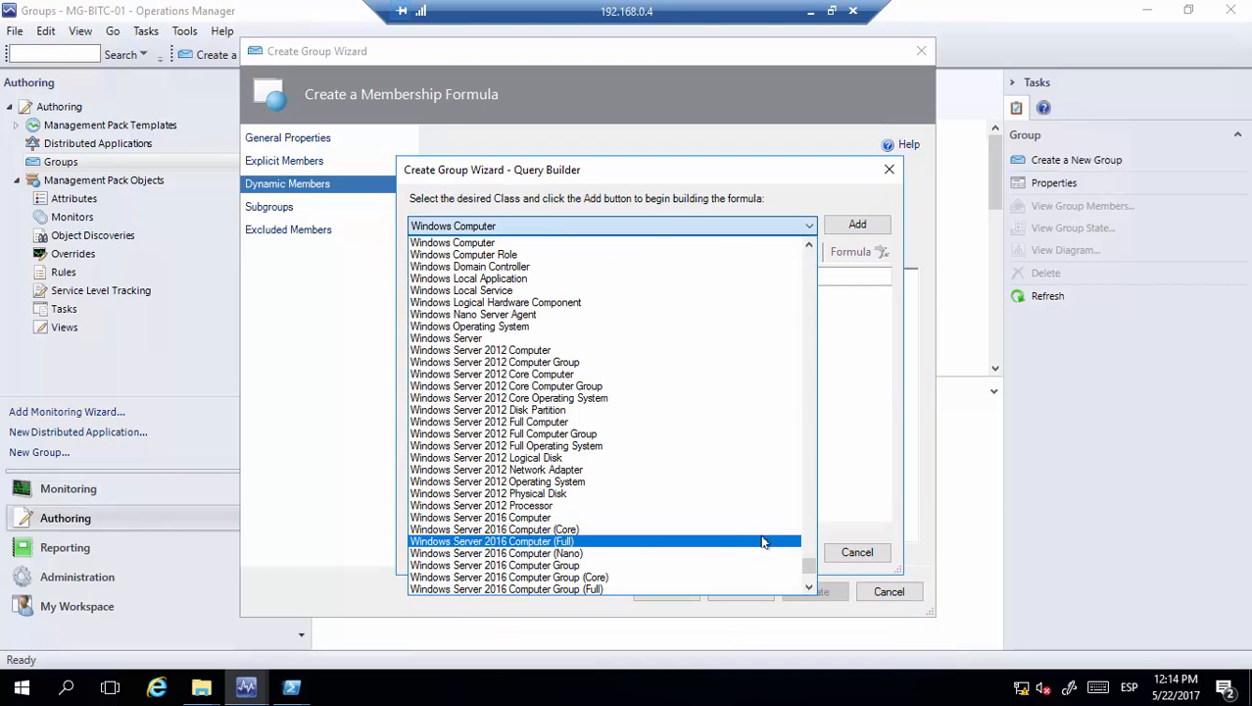
click(653, 519)
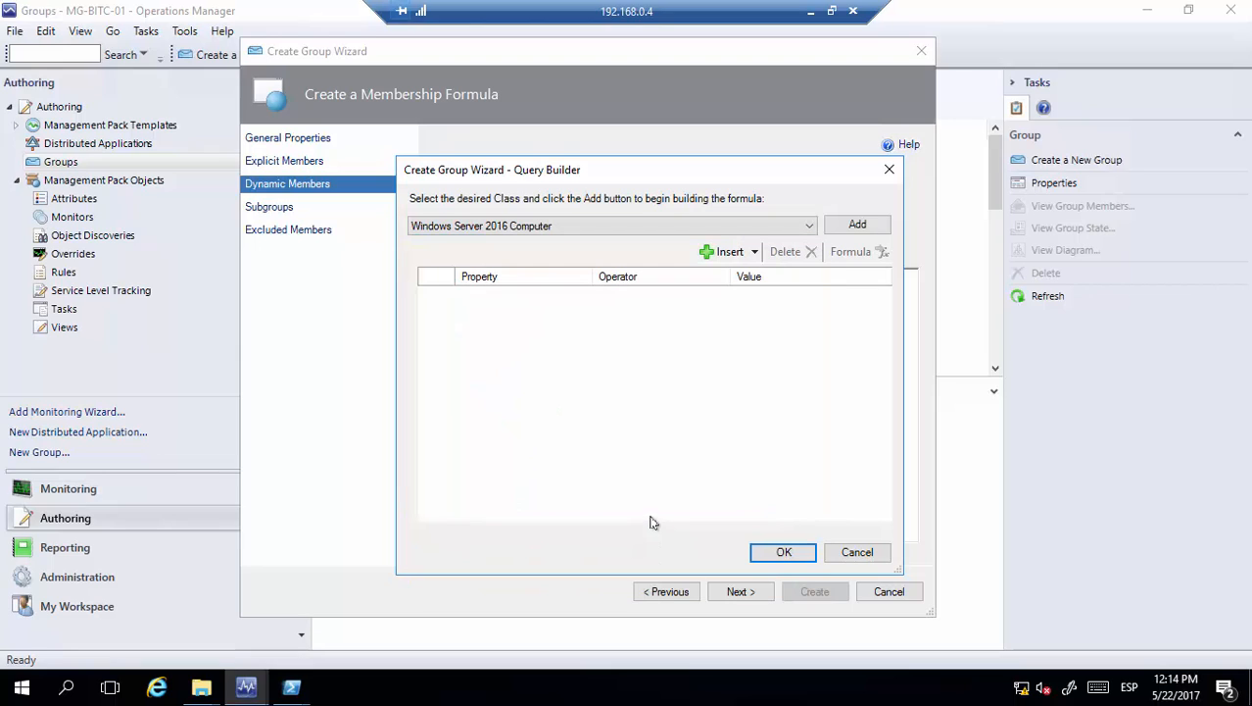
click(858, 231)
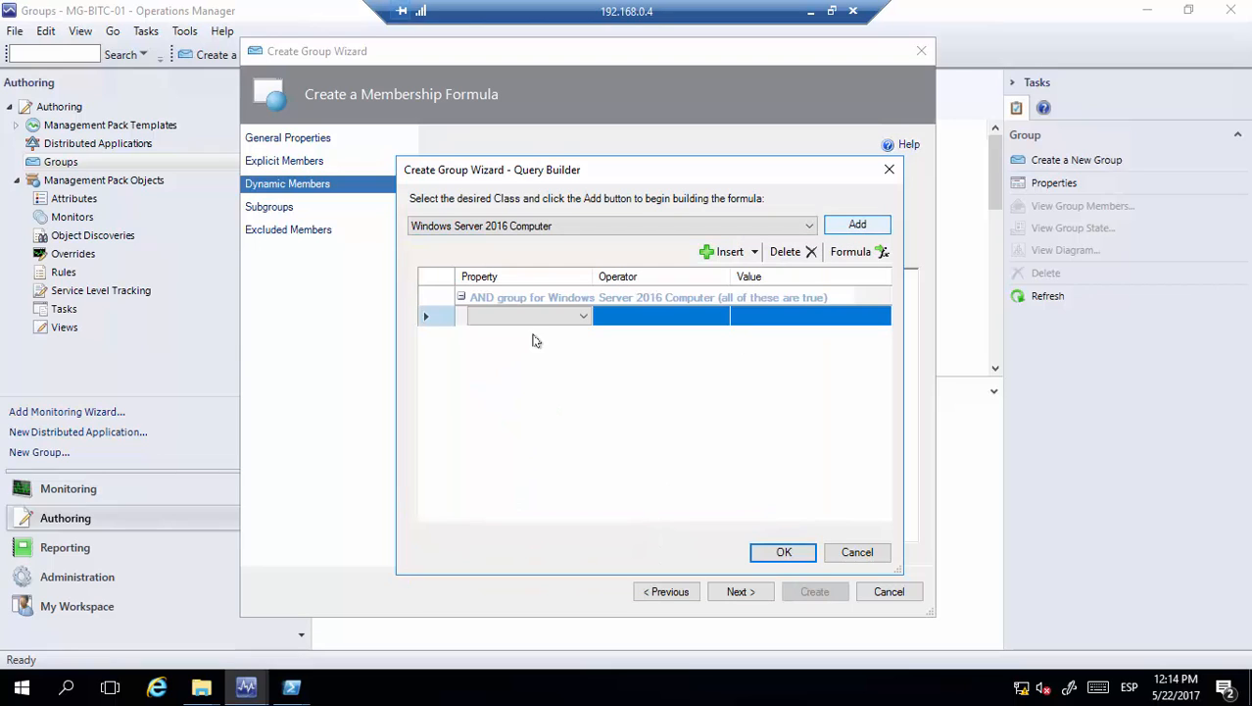
click(787, 253)
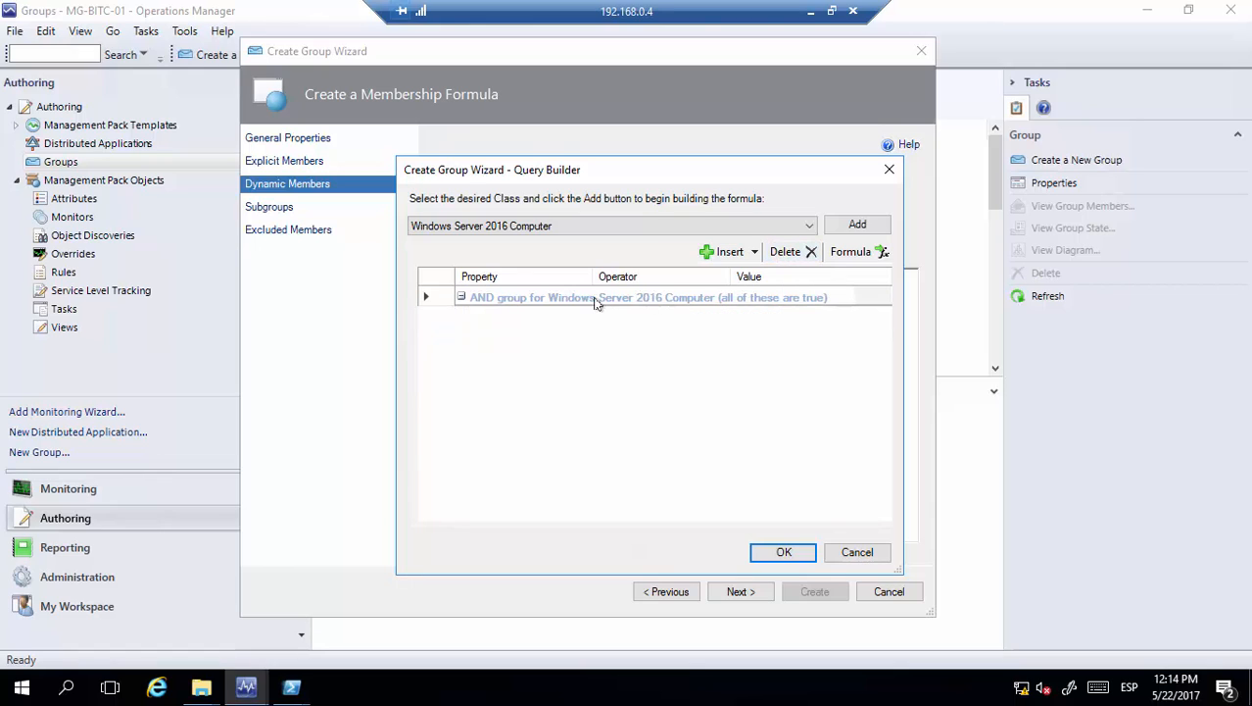
click(784, 551)
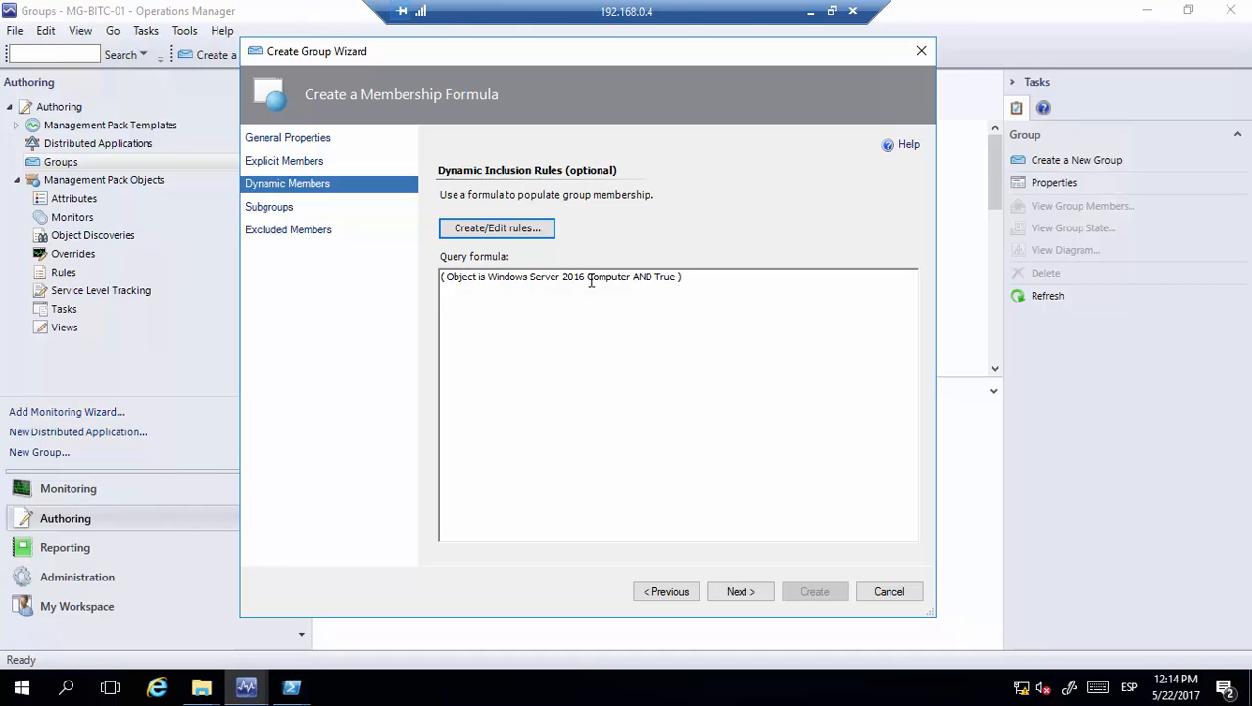
Skip the Subgroups and Excluded Members pages and create the group
click(742, 592)
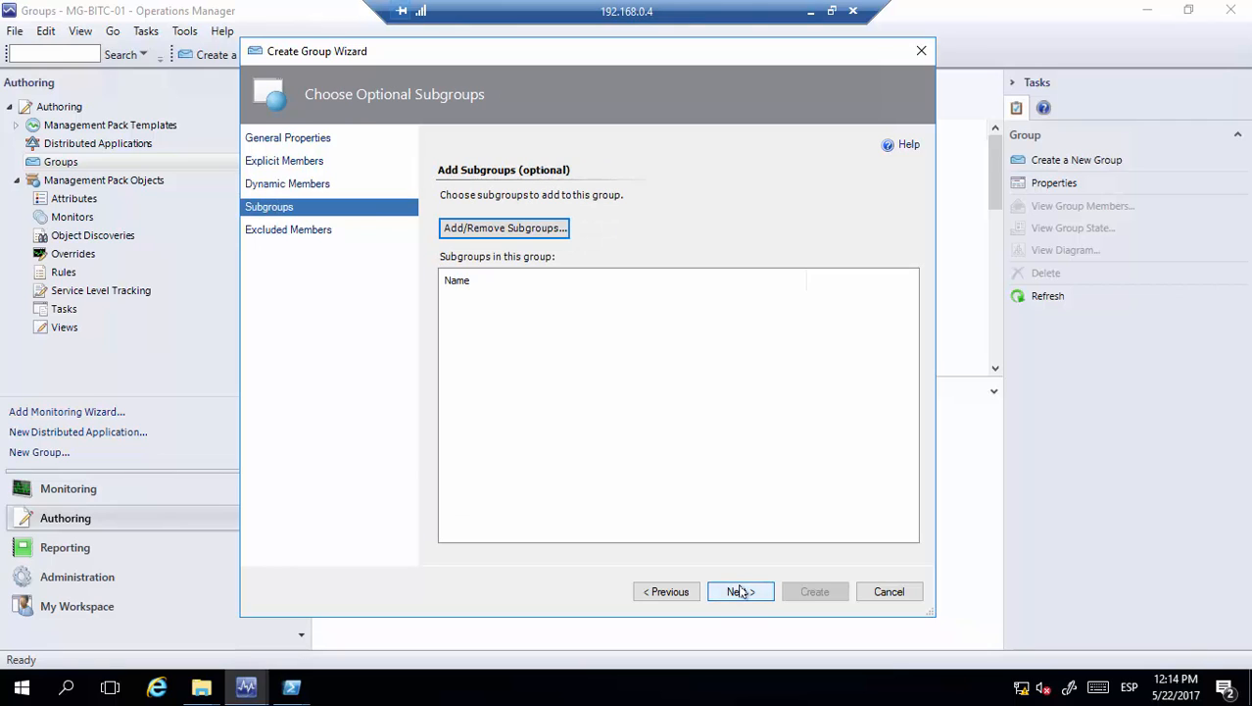
click(742, 592)
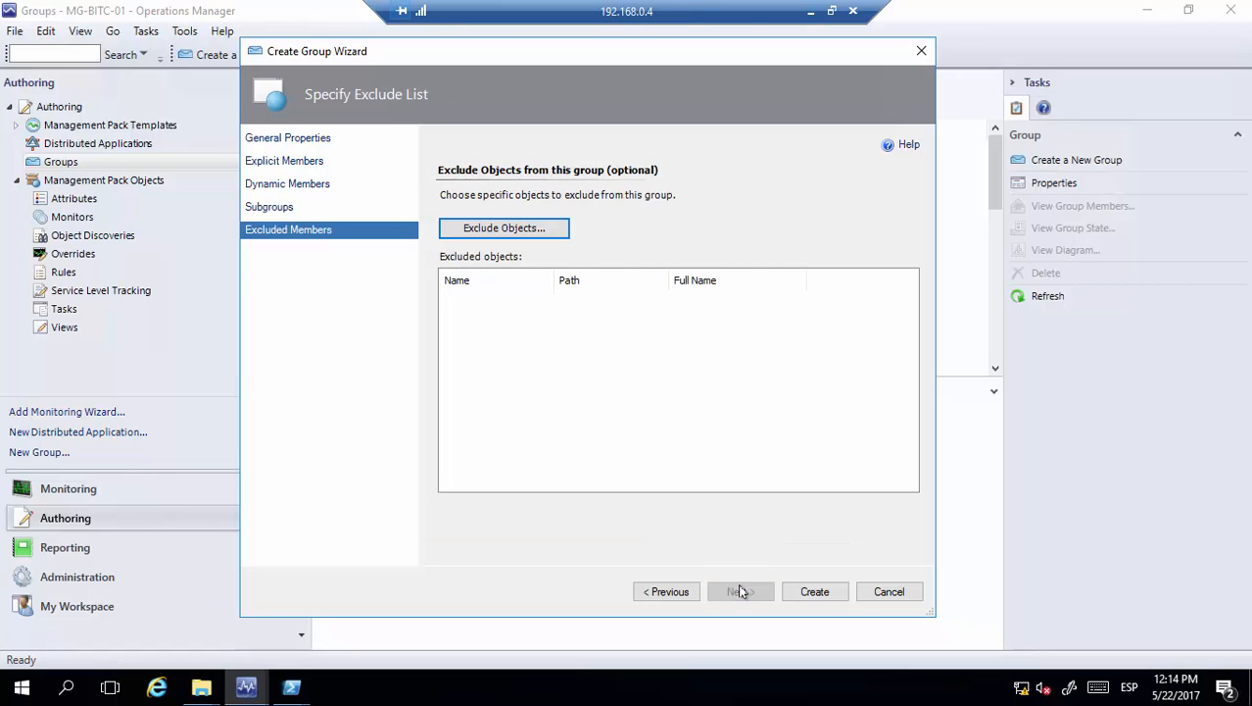
click(816, 593)
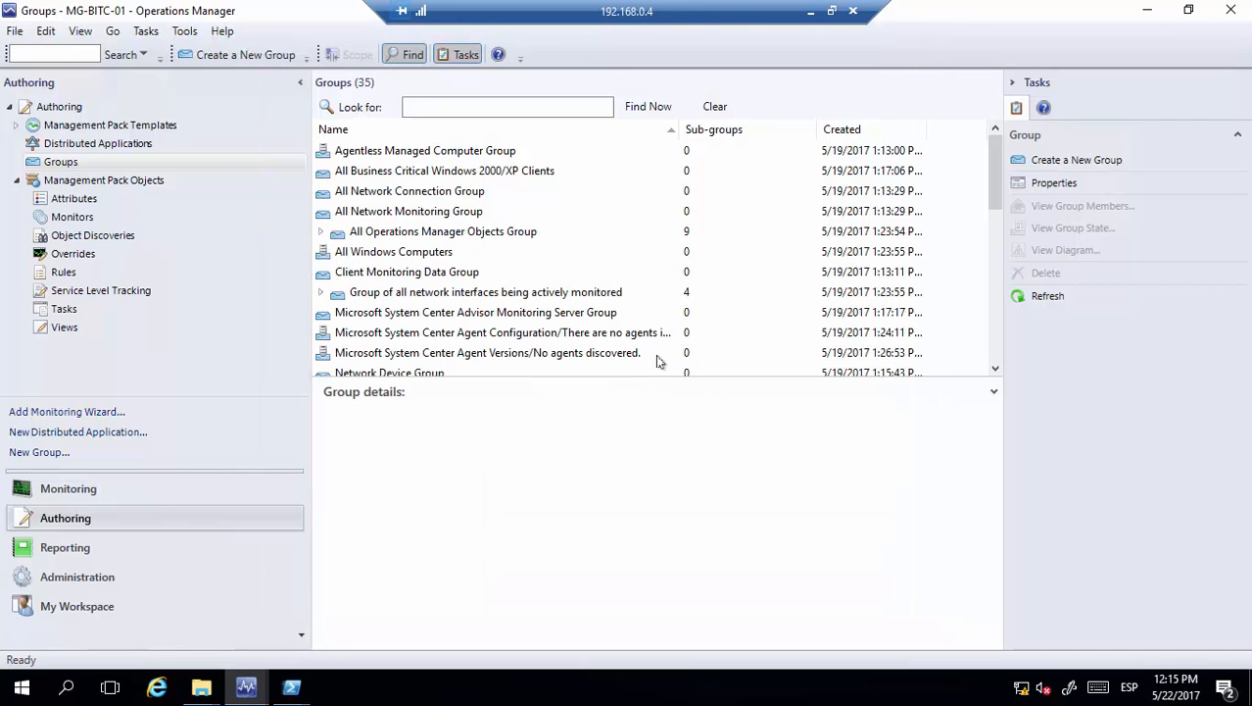
Search groups for 'app 01', confirm the new group holds one healthy server, then show Monitors
click(461, 108)
text(app 01)
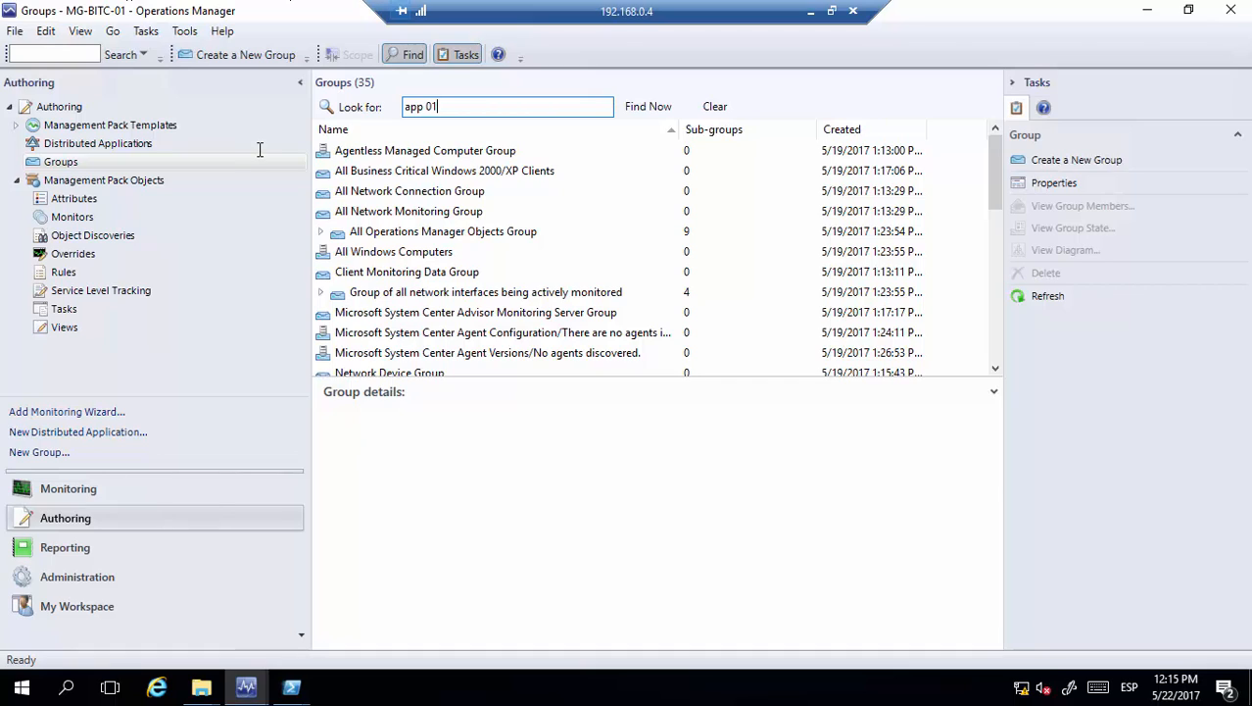
key(Return)
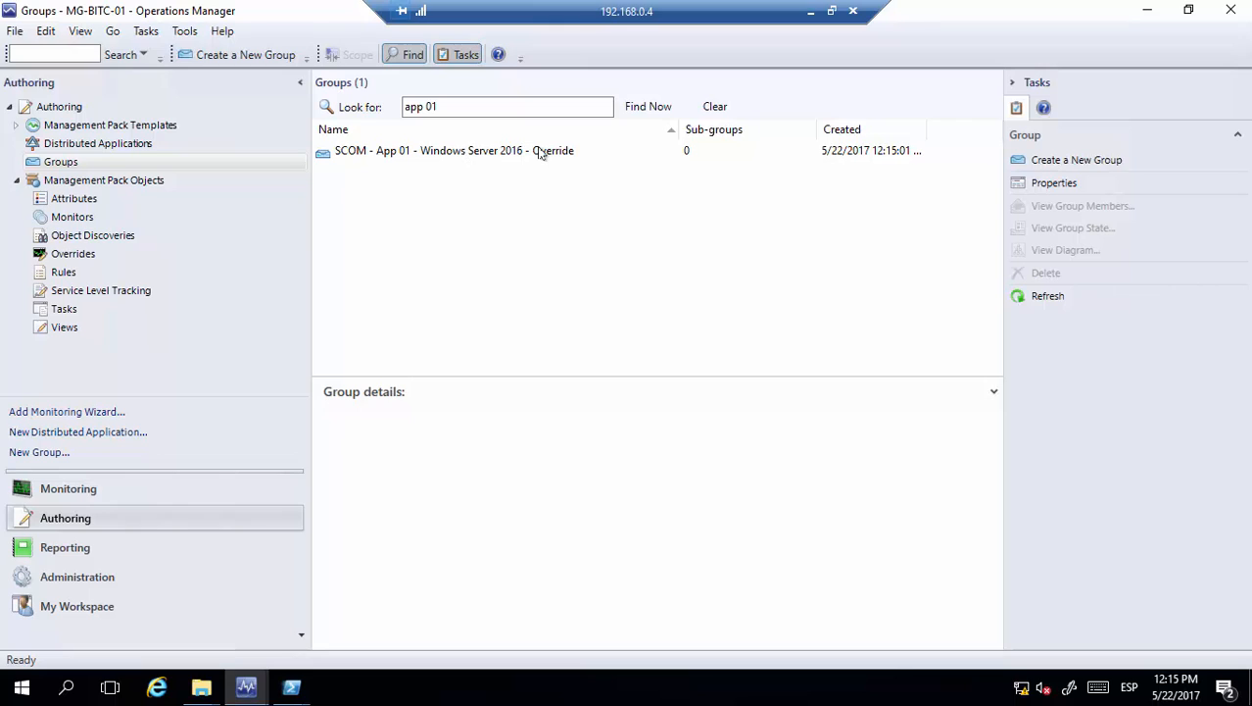
click(503, 157)
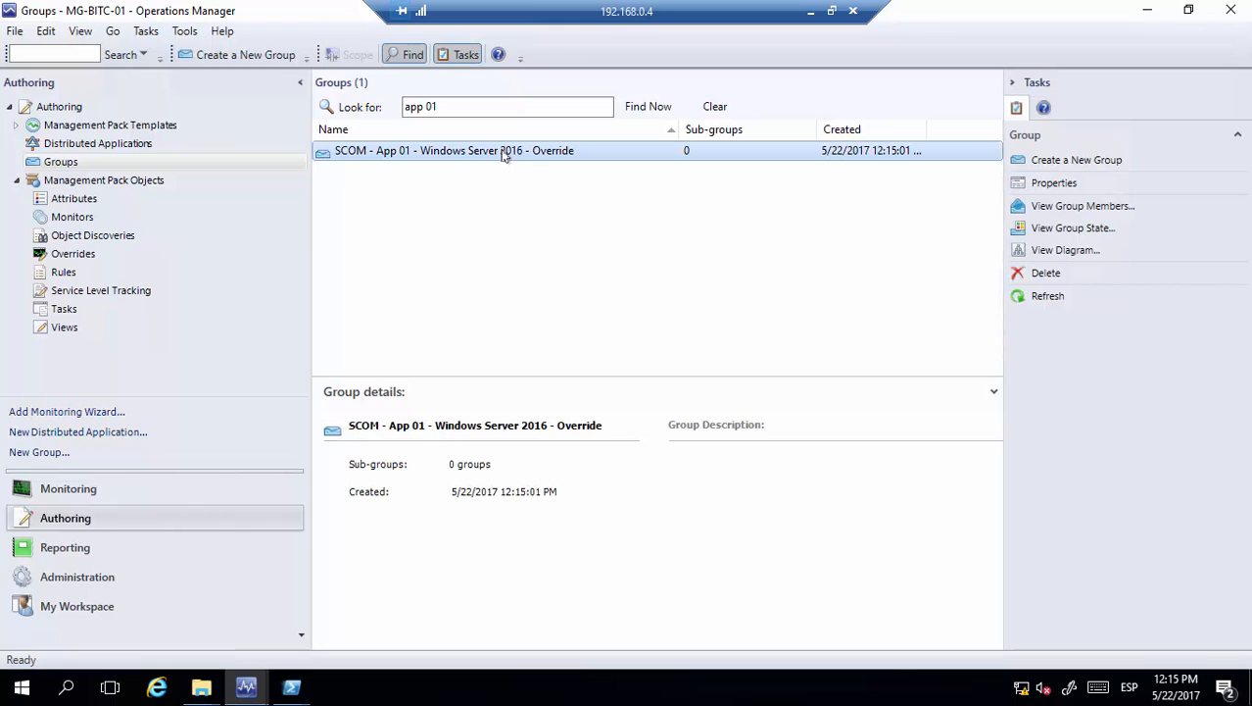
click(1042, 209)
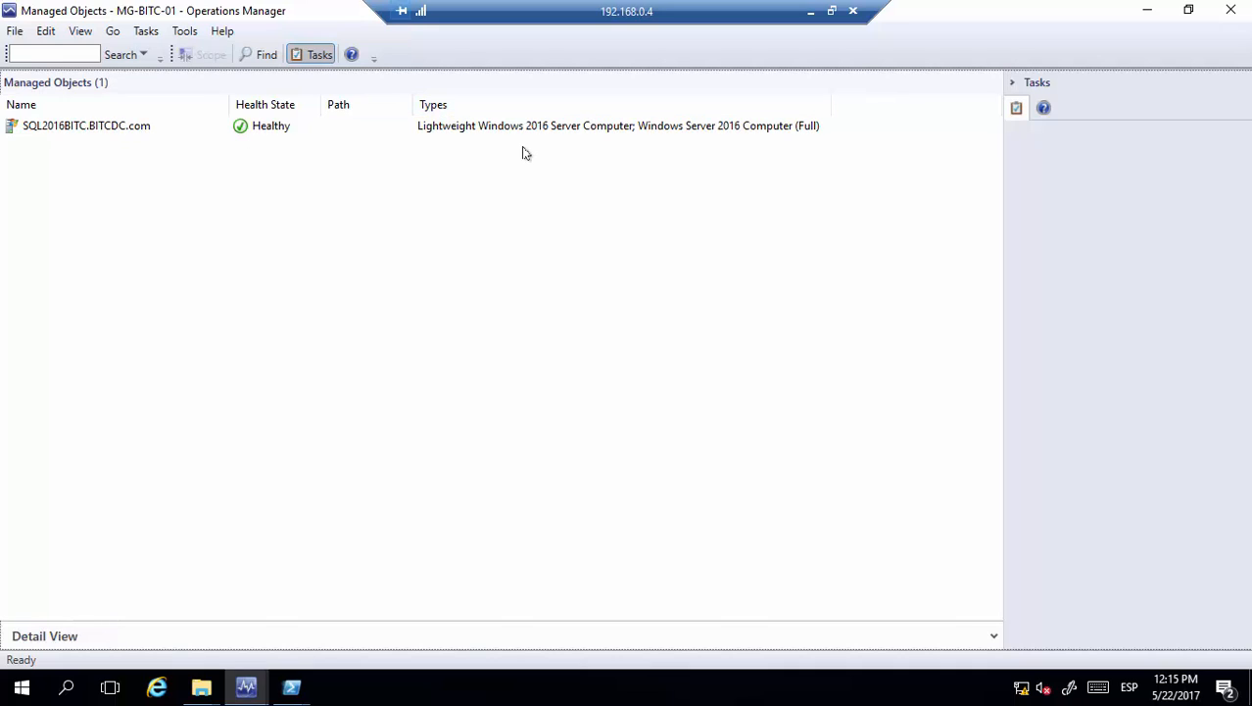
click(1231, 10)
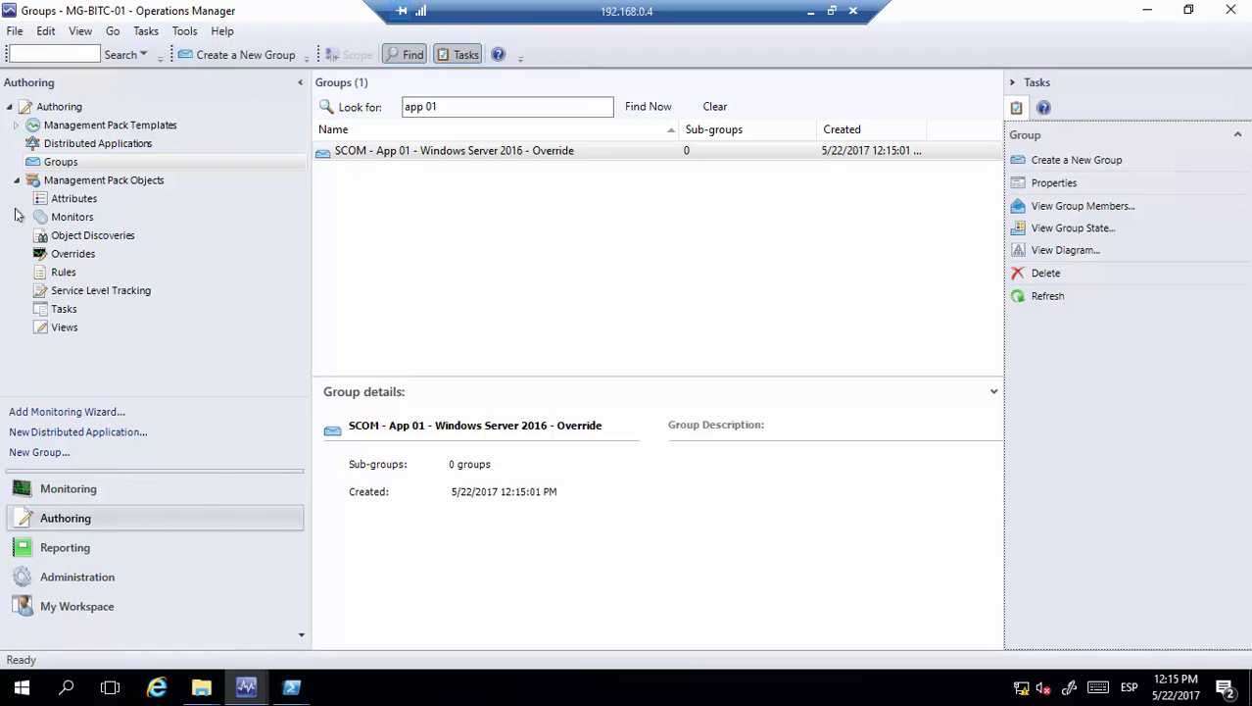
click(69, 218)
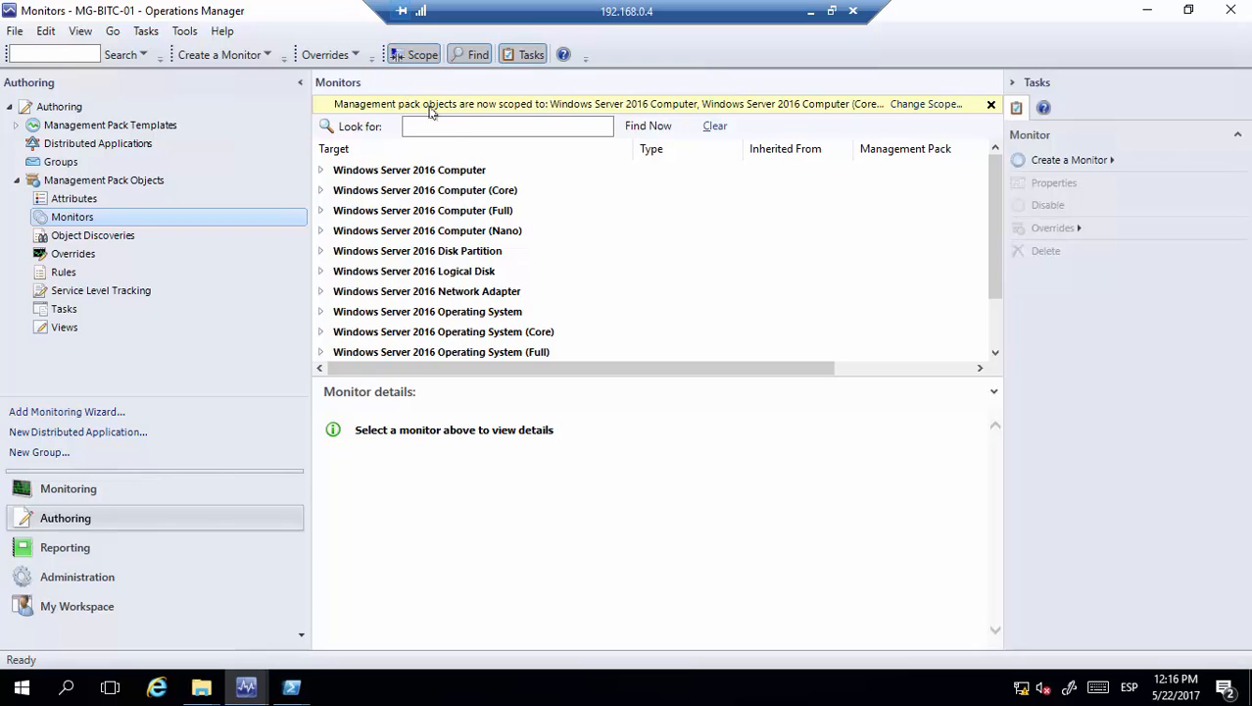
Limit the monitor scope to Windows Server 2016 Logical Disk and Windows Server 2016 Physical Disk targets
click(456, 126)
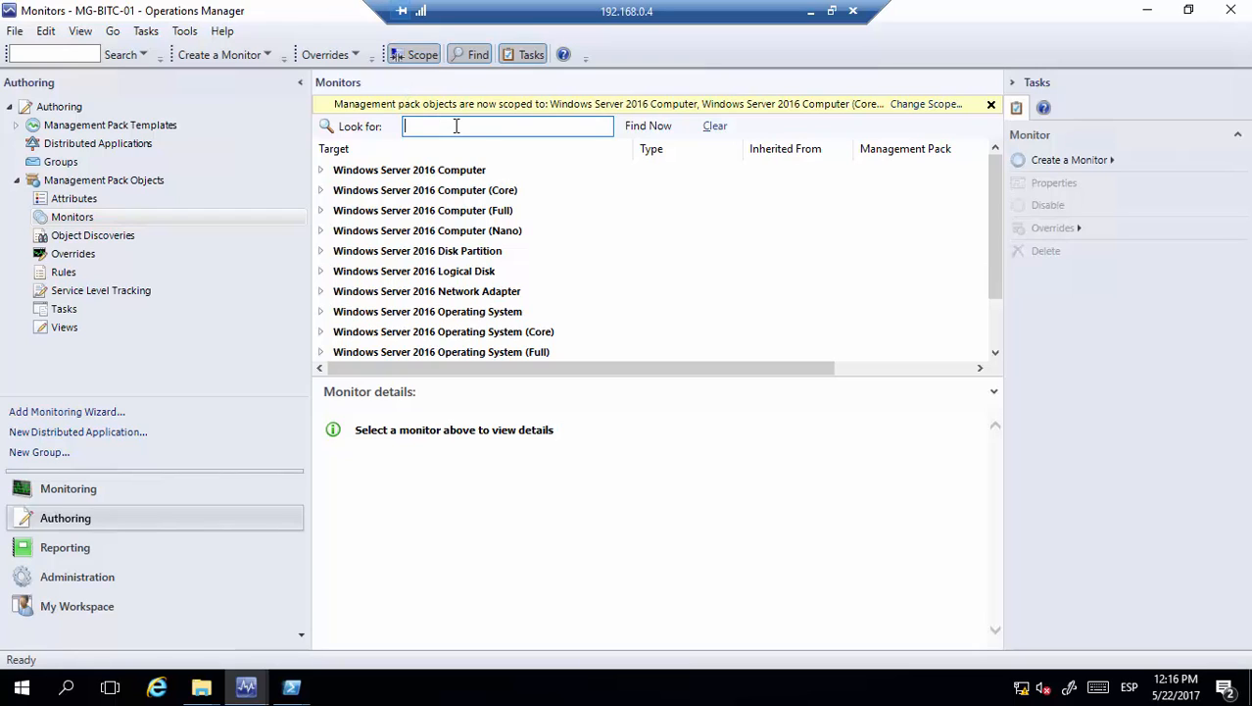
click(913, 106)
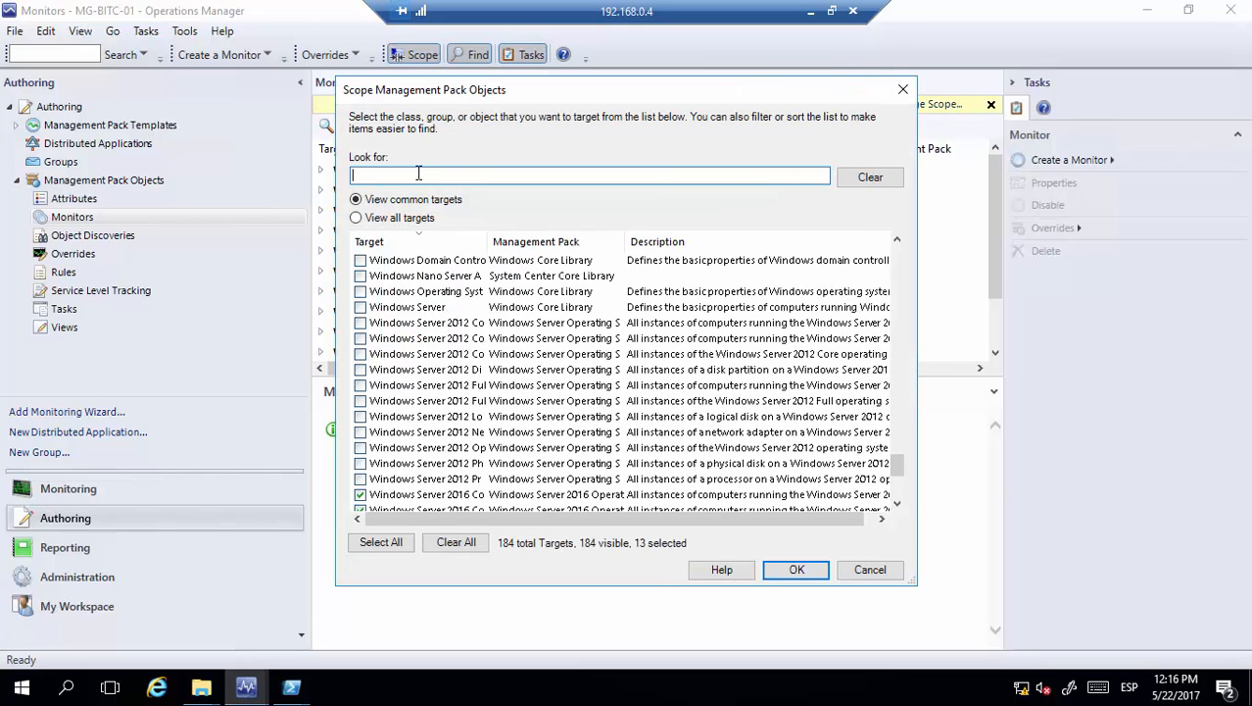
click(378, 218)
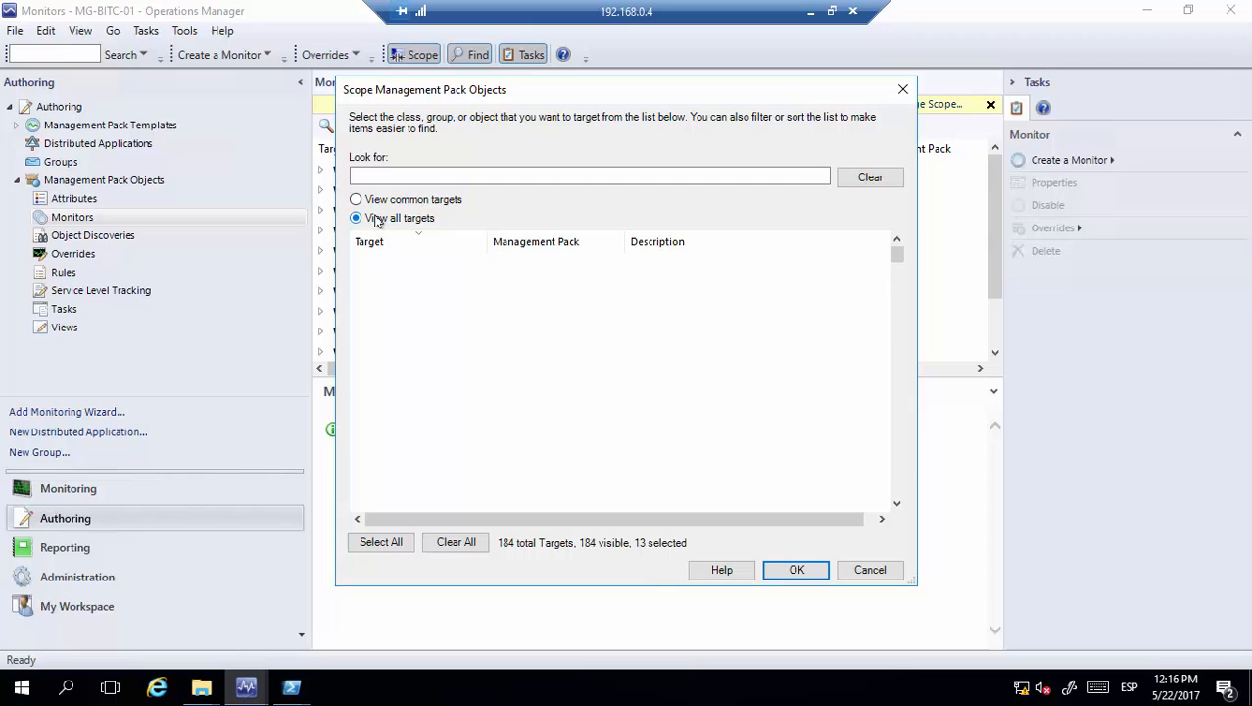
click(445, 175)
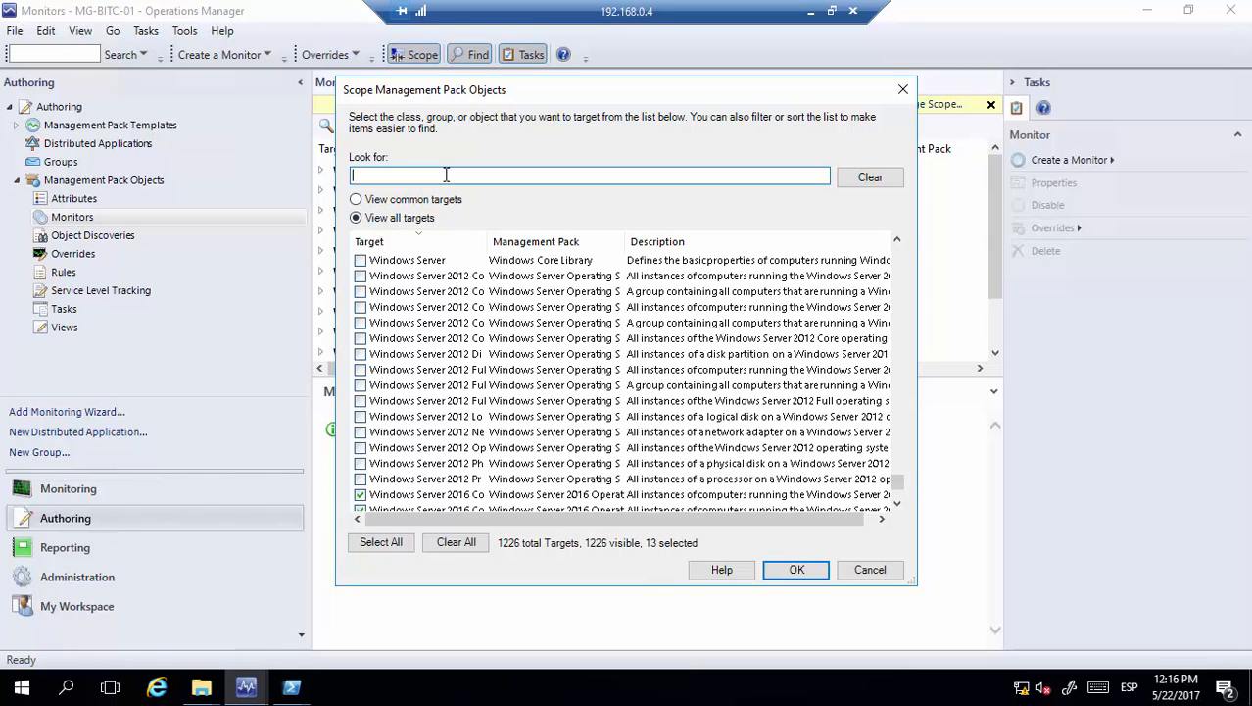
text(windows)
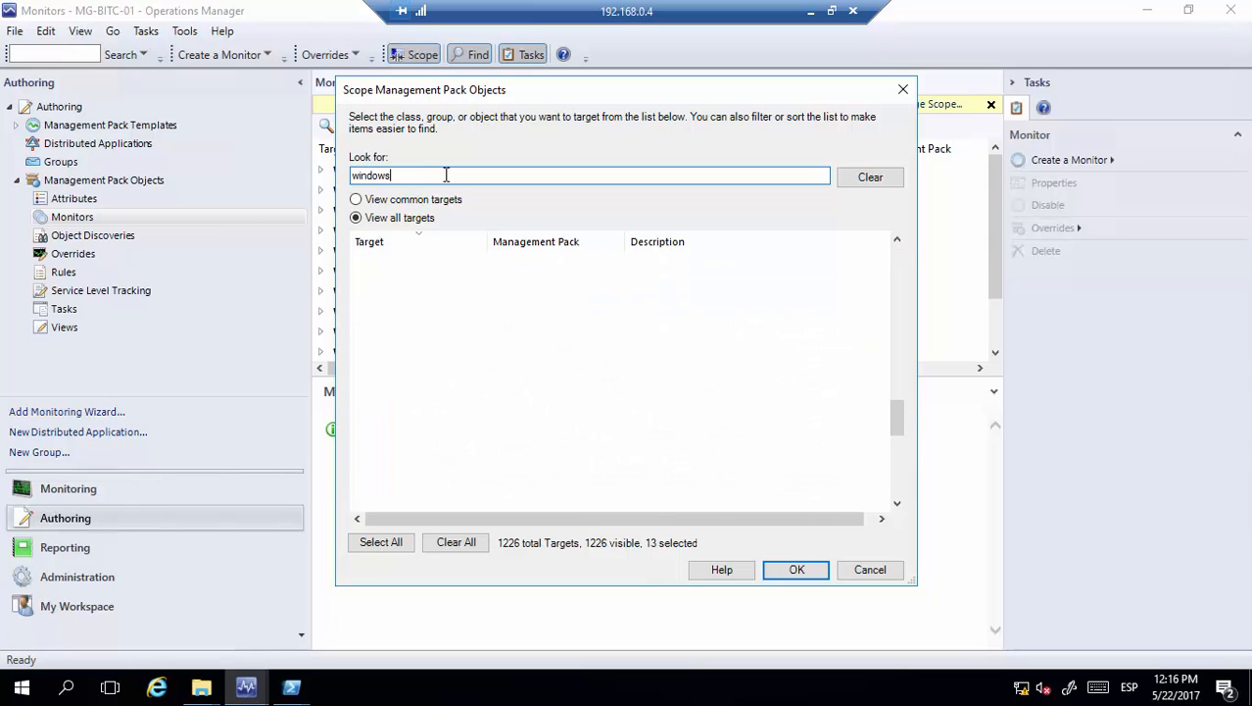
text( server 2016)
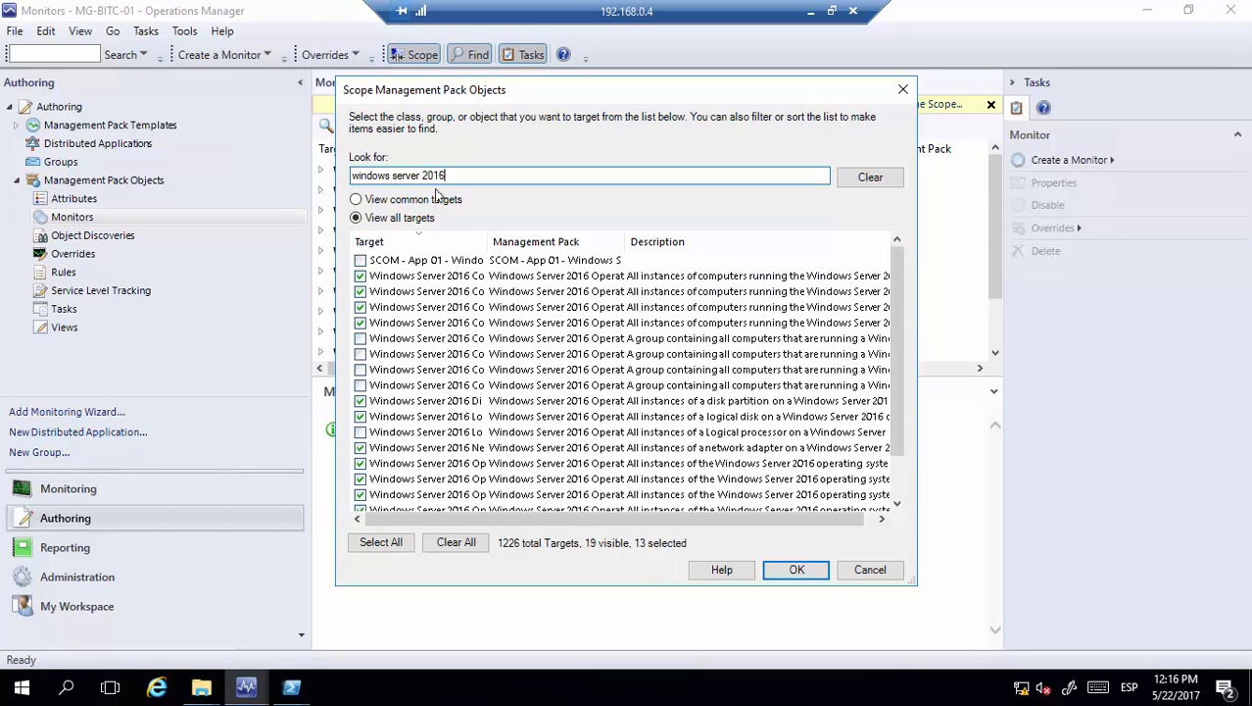
click(436, 537)
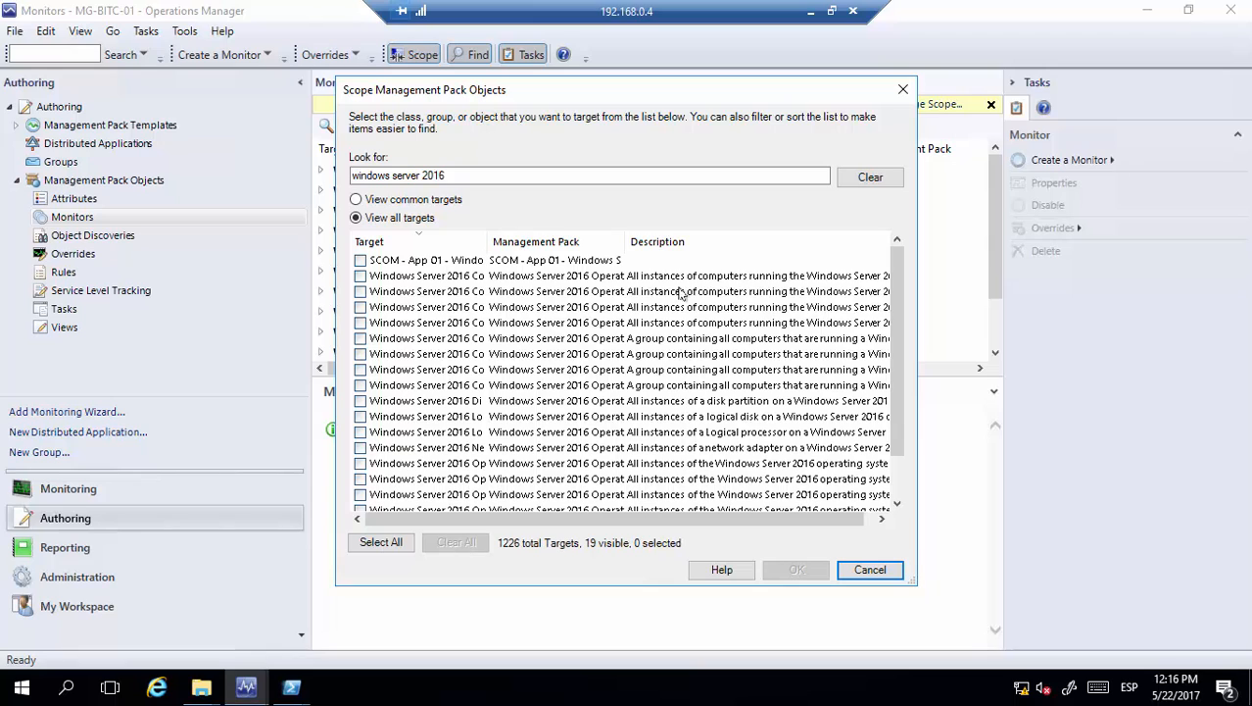
drag(487, 238, 599, 237)
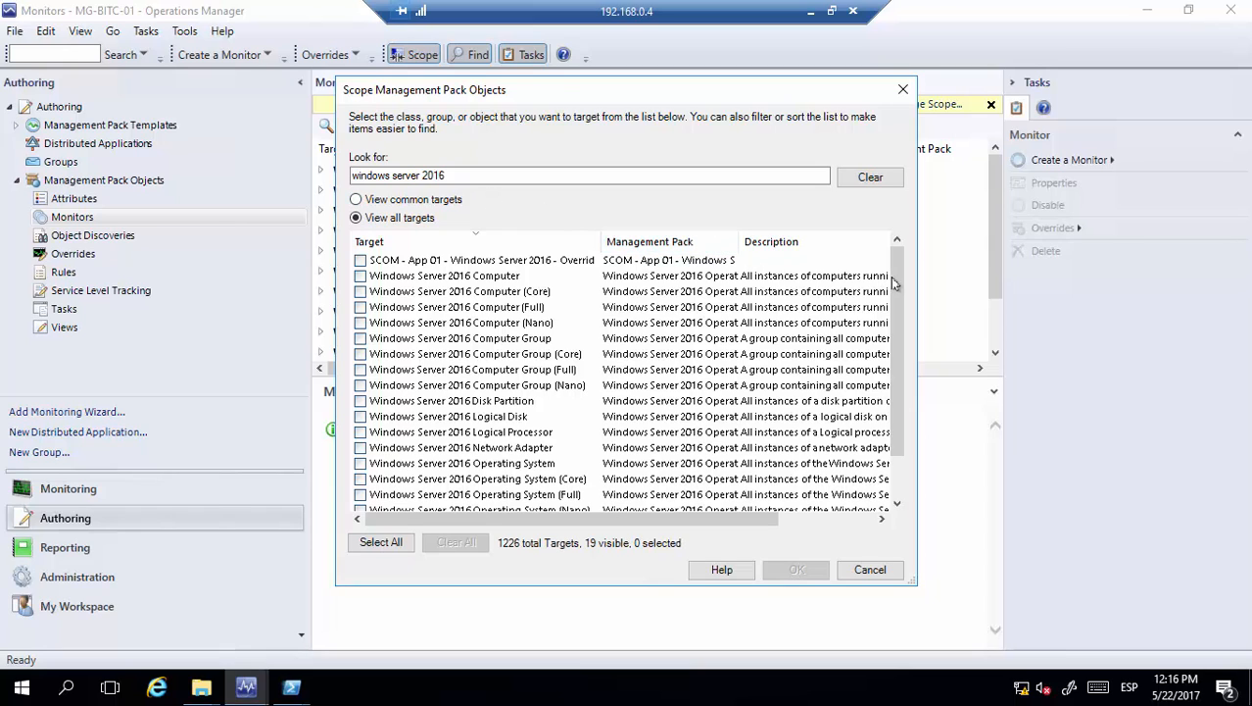
drag(896, 281, 894, 322)
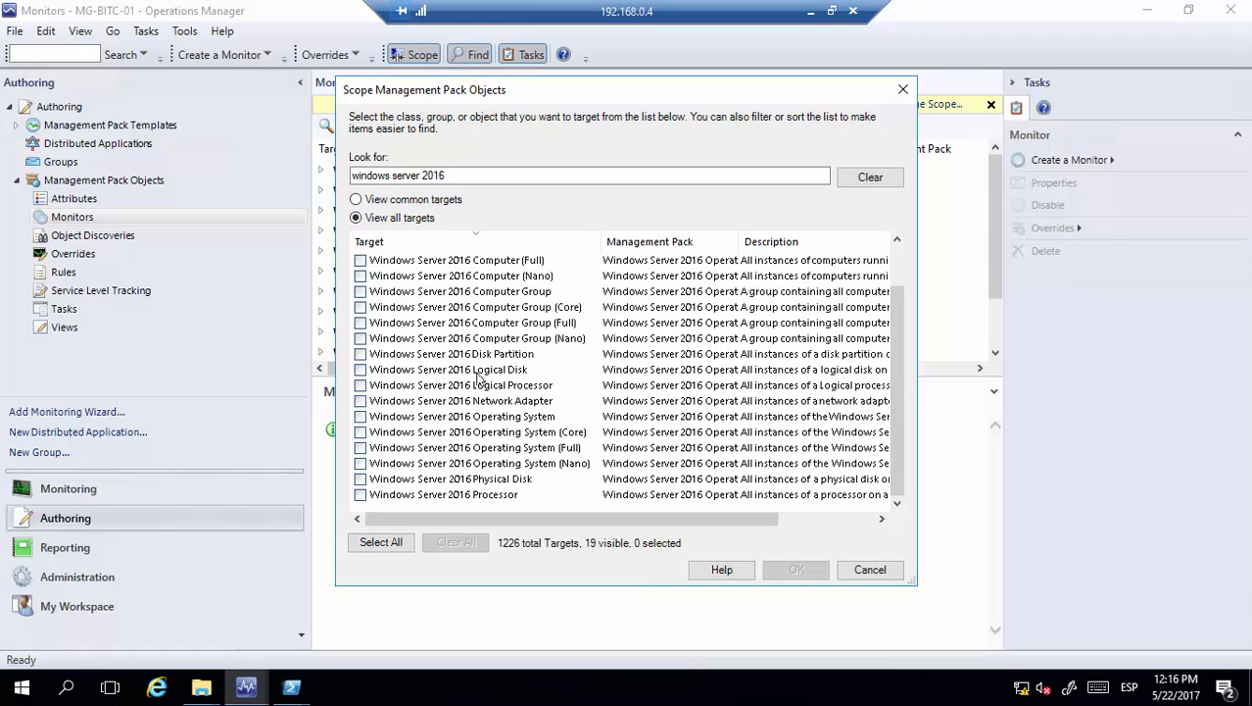
click(360, 370)
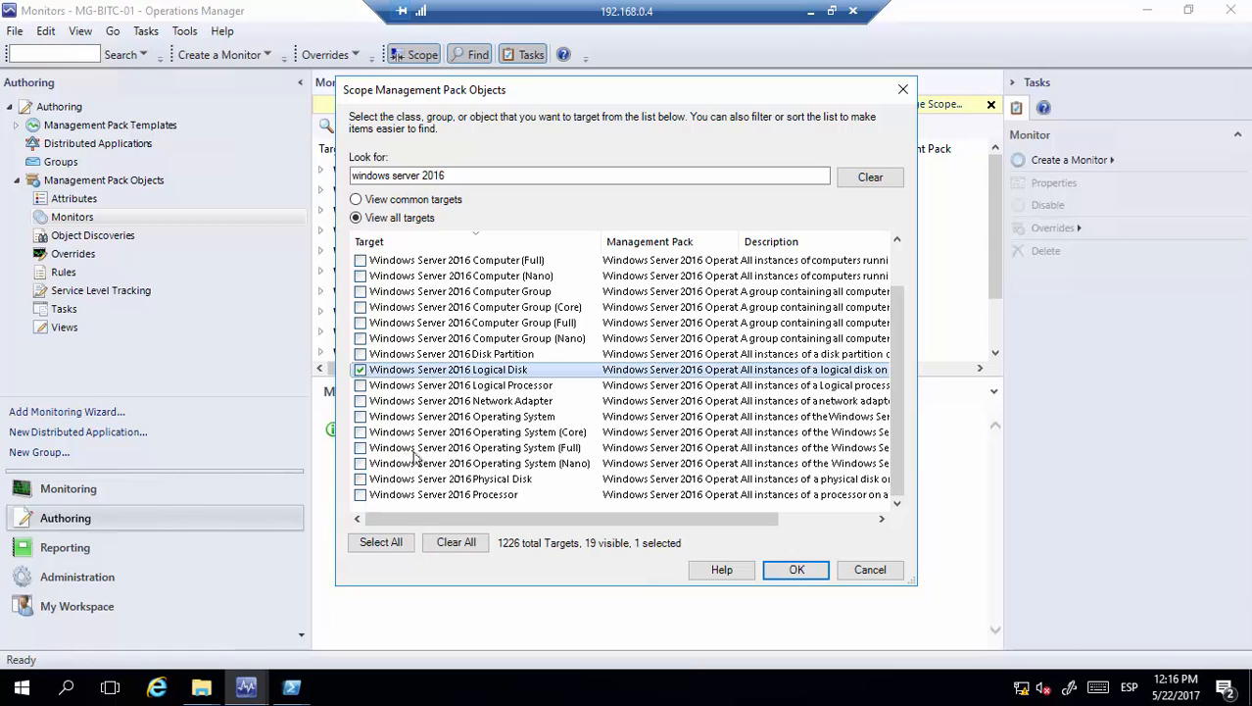
click(360, 479)
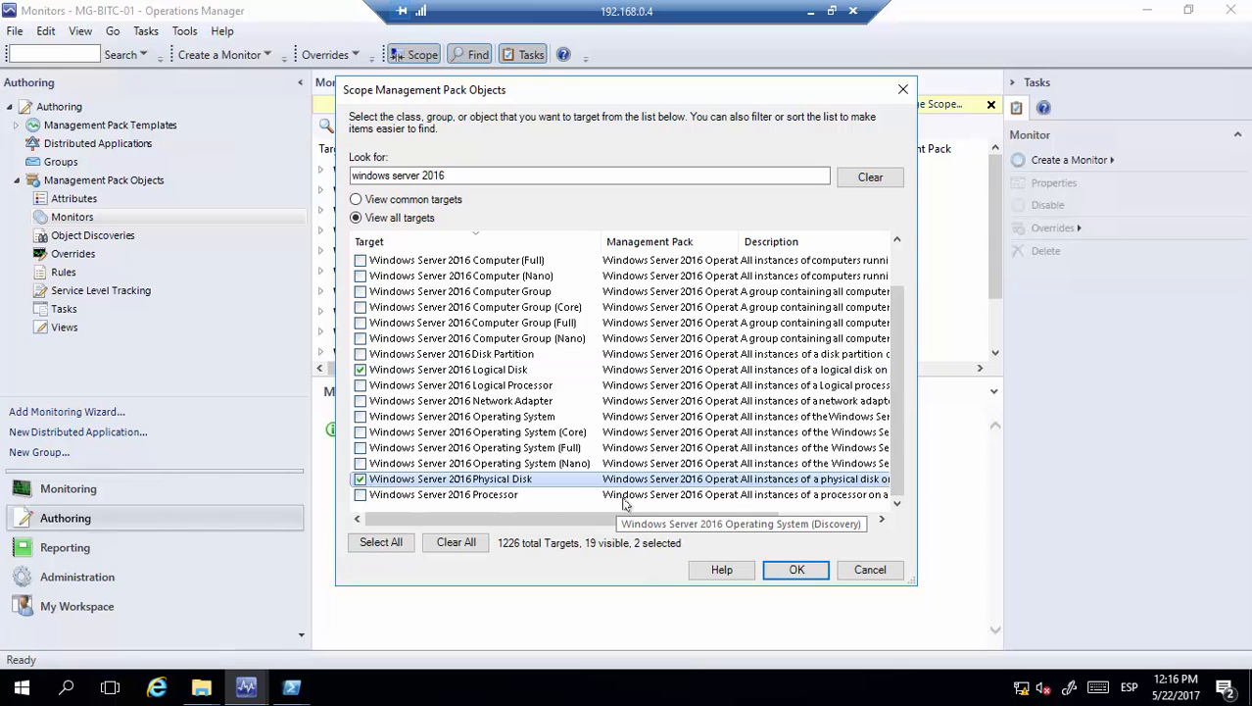
click(794, 568)
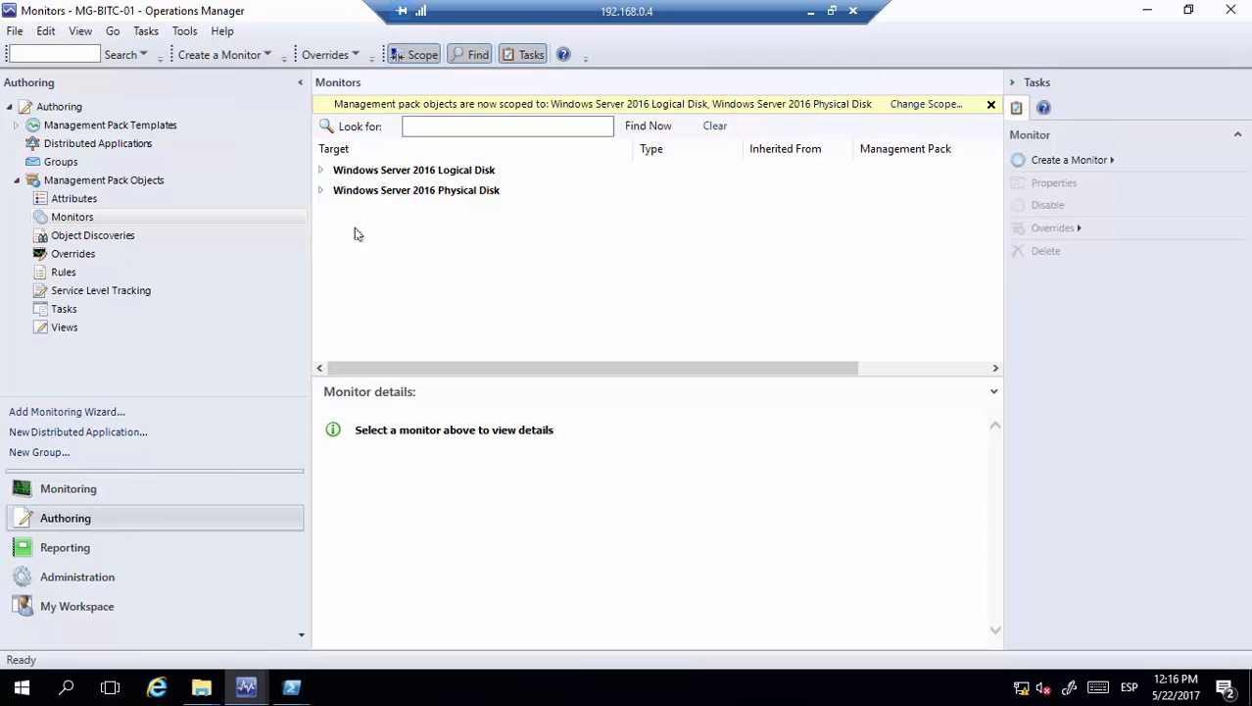
Expand Logical Disk > Entity Health > Availability and bring up the Free Space Monitor's group-override option
click(322, 170)
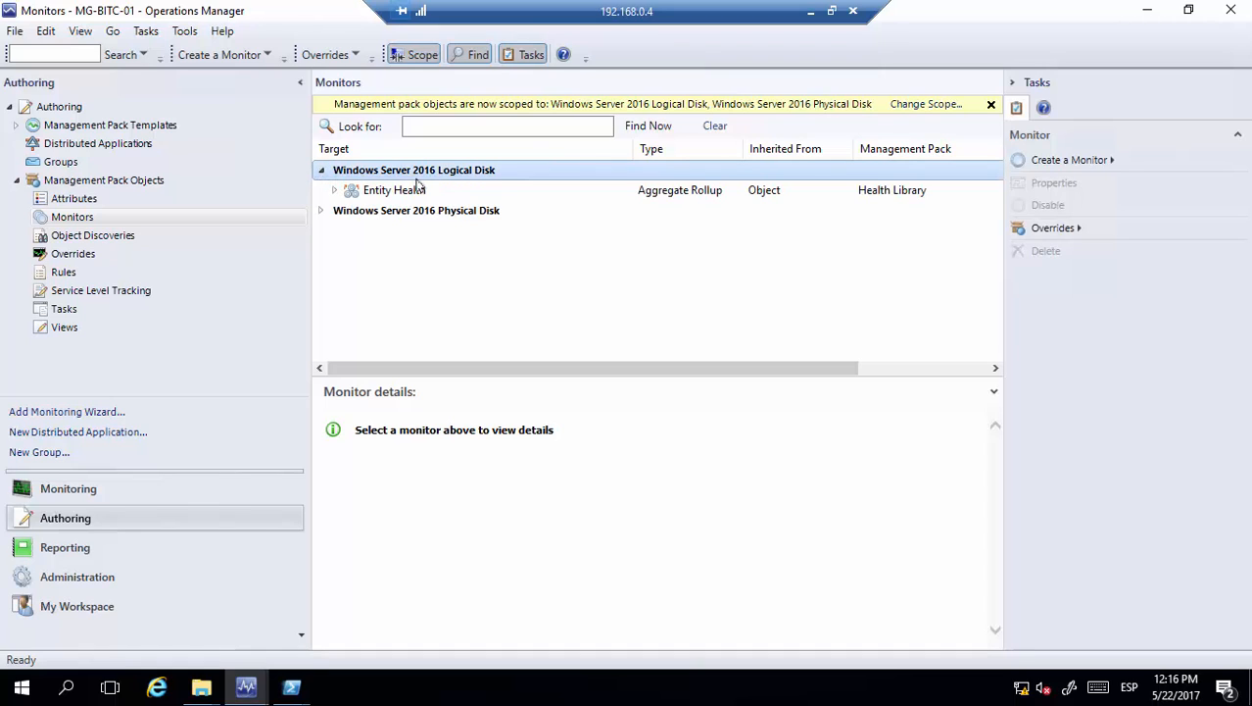
click(336, 191)
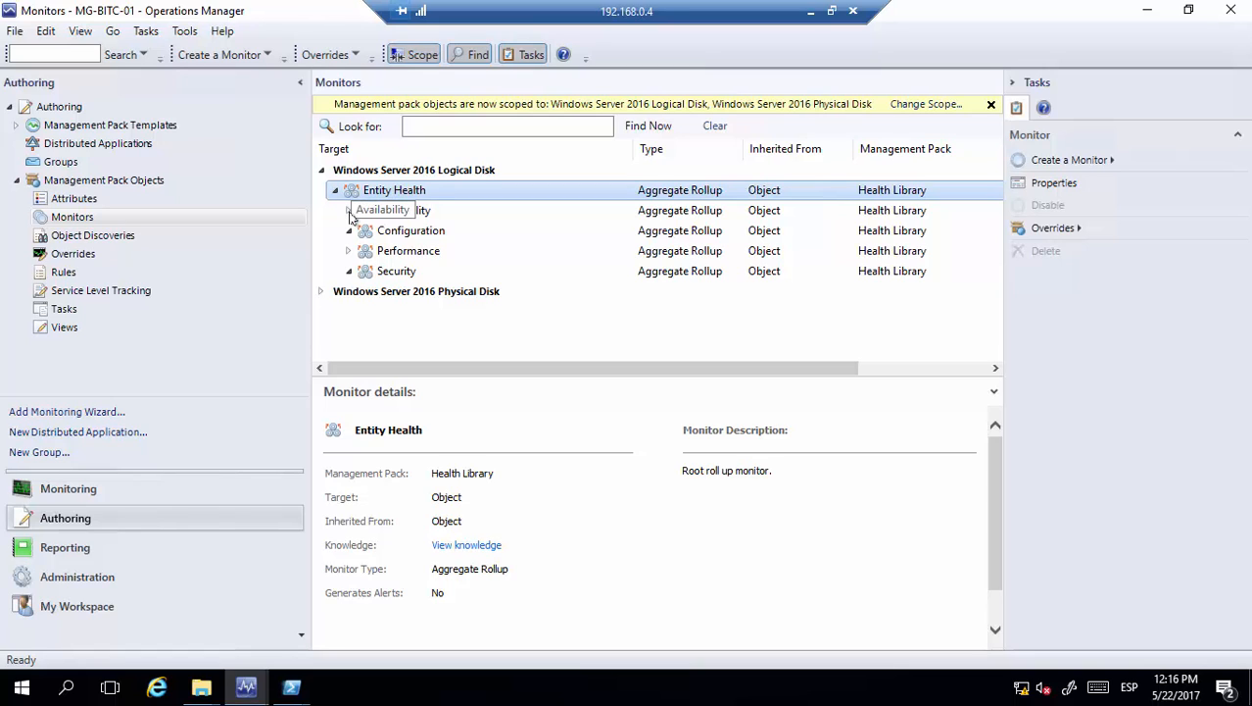
double_click(364, 210)
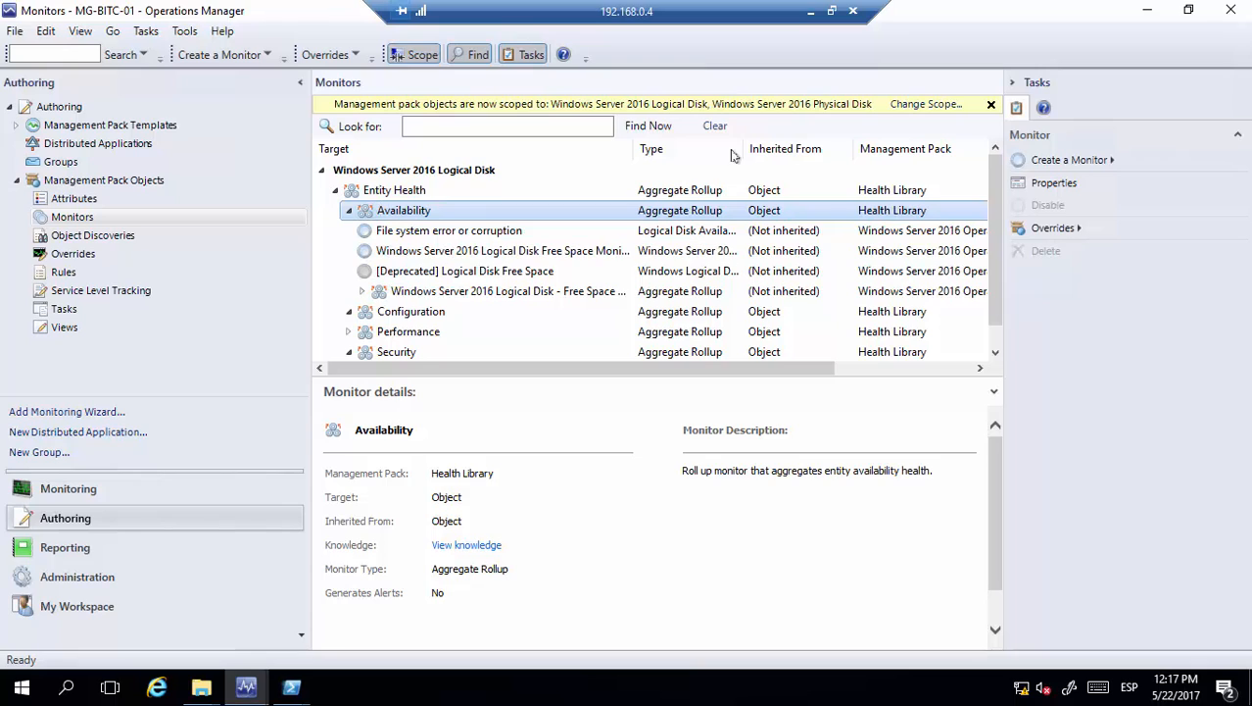
drag(632, 148, 710, 143)
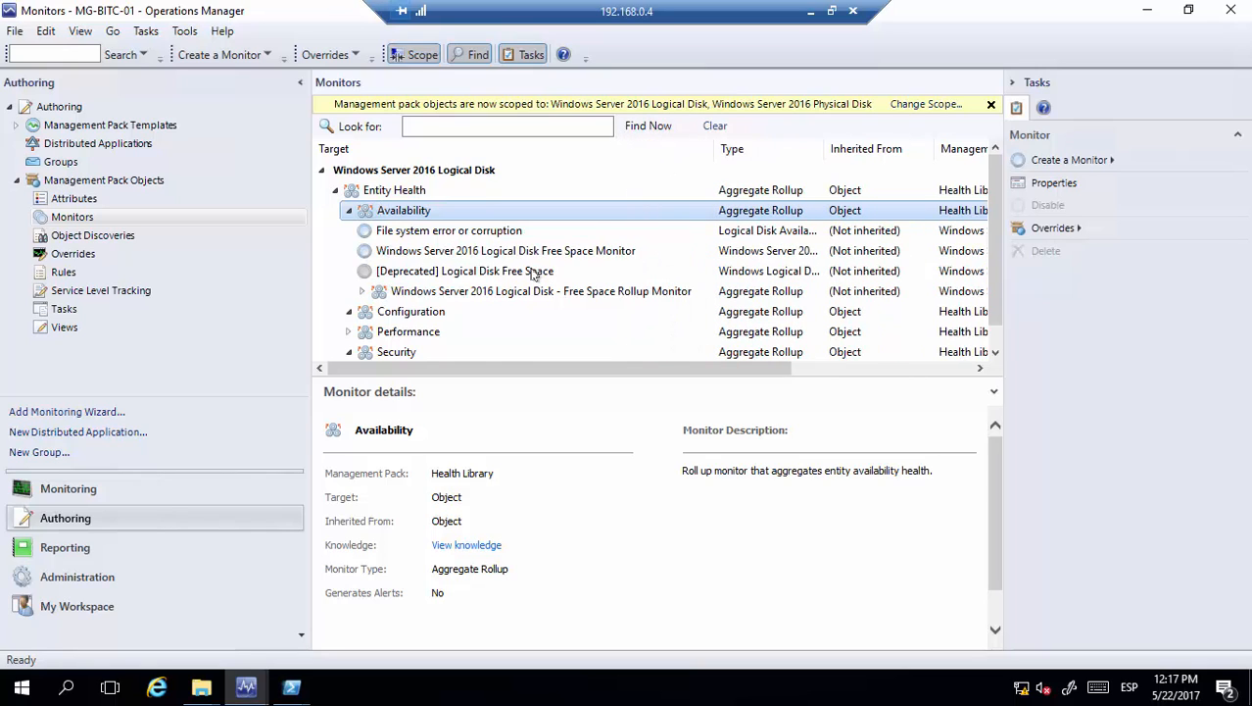
right_click(416, 253)
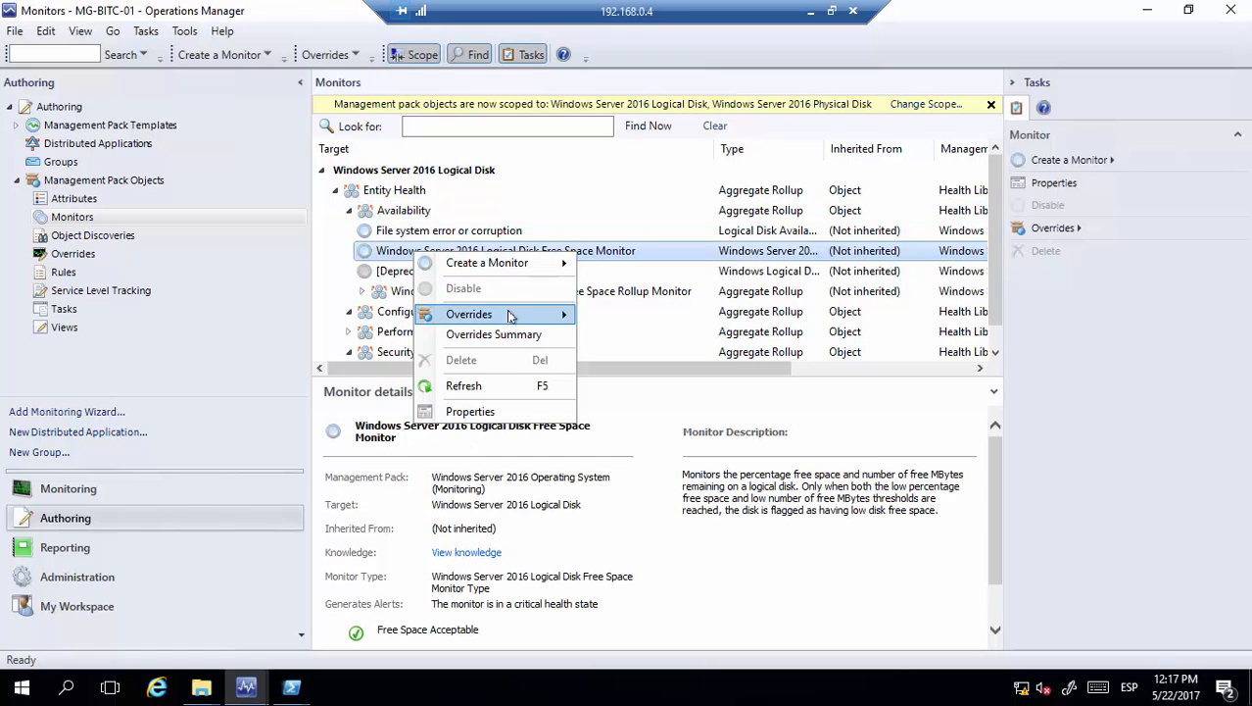
mouse_move(510, 316)
mouse_move(675, 338)
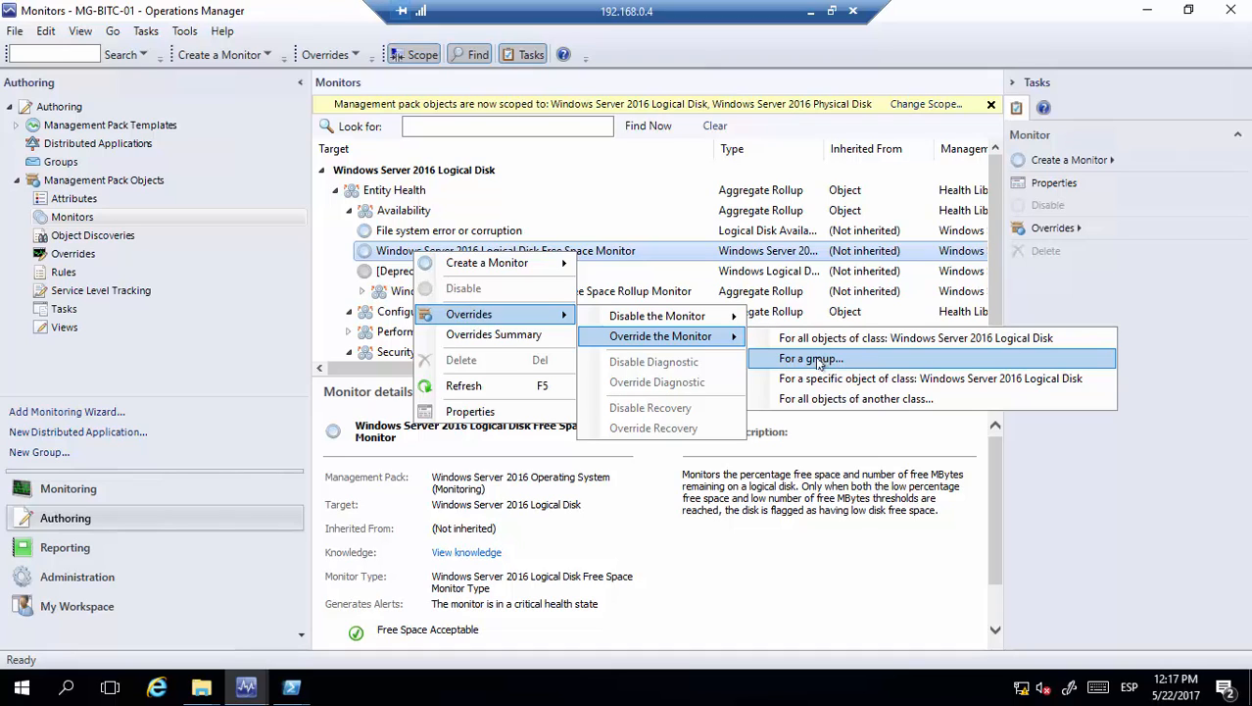
Override the Free Space Monitor for the 'SCOM - App 01 - Windows Server 2016 - Override' group
click(828, 360)
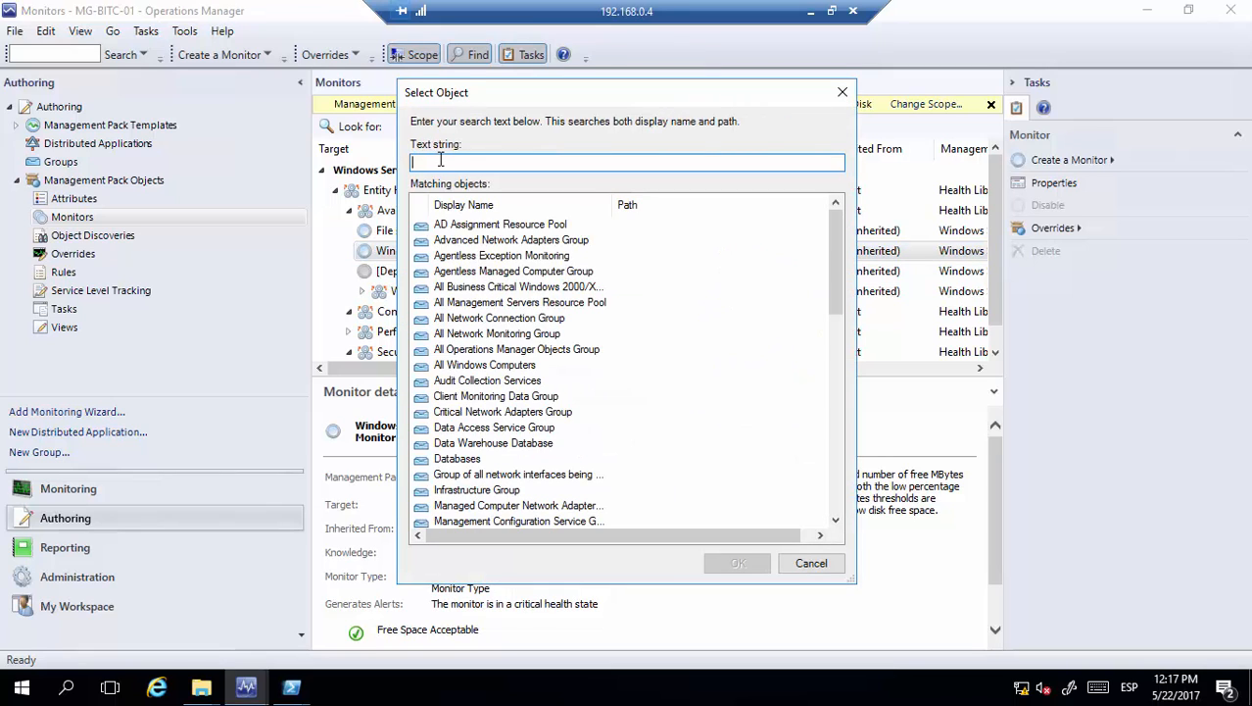
text(app)
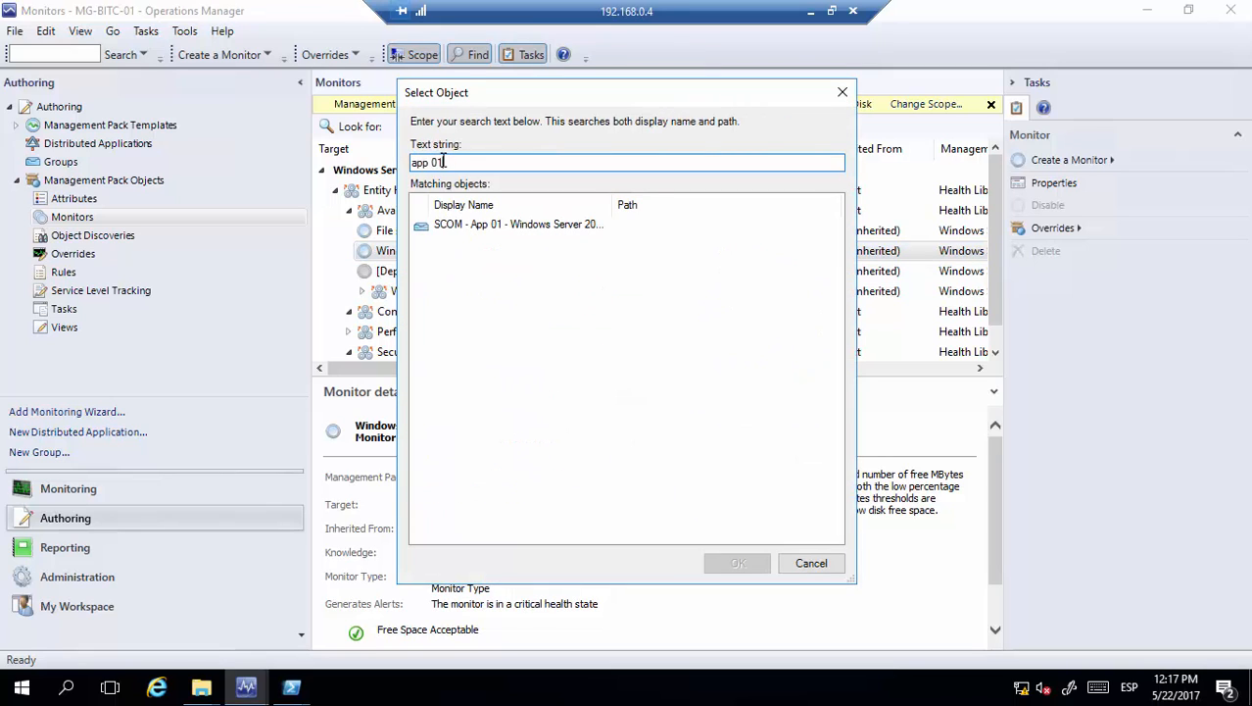
text( 01)
double_click(485, 224)
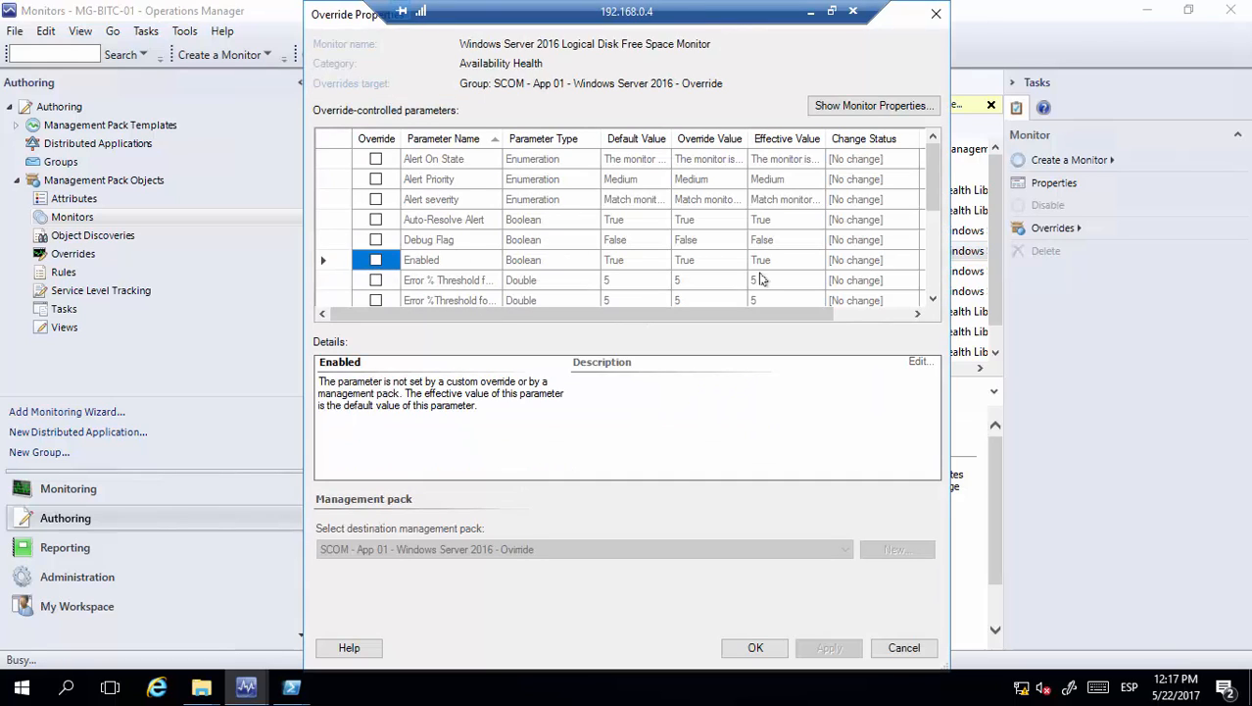
Override Enabled and set Alert On State to critical or warning health state
click(377, 261)
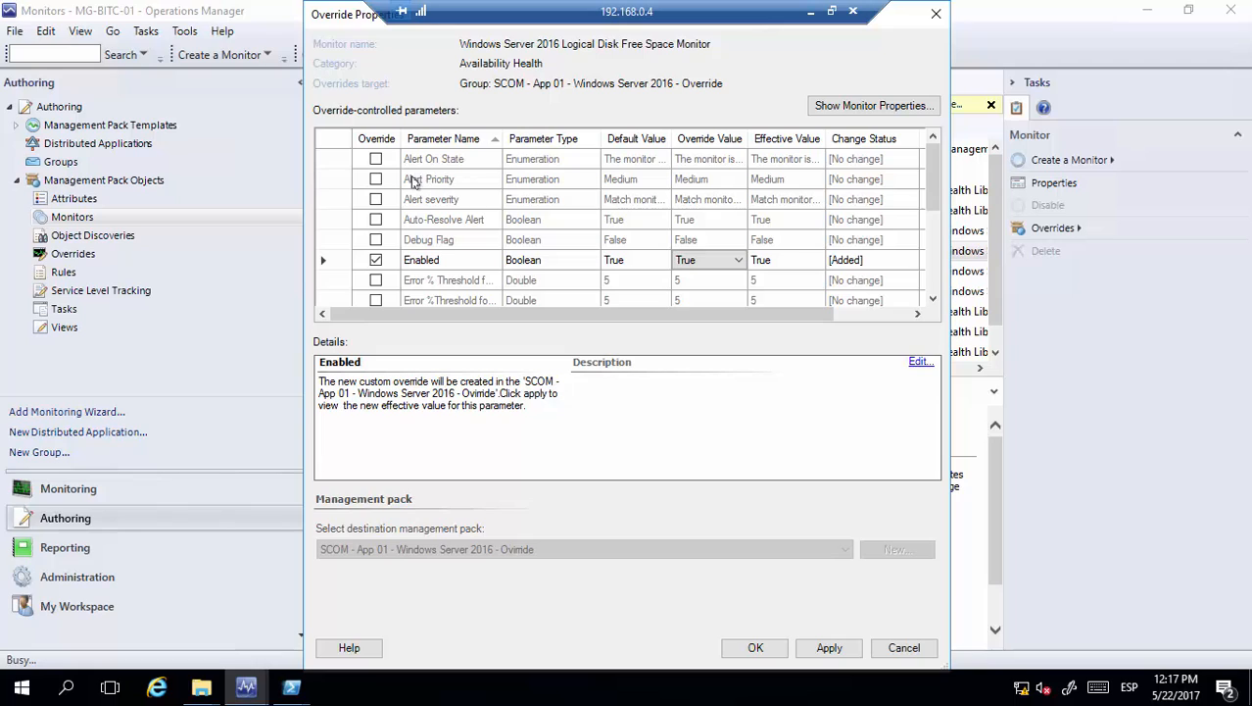
click(376, 159)
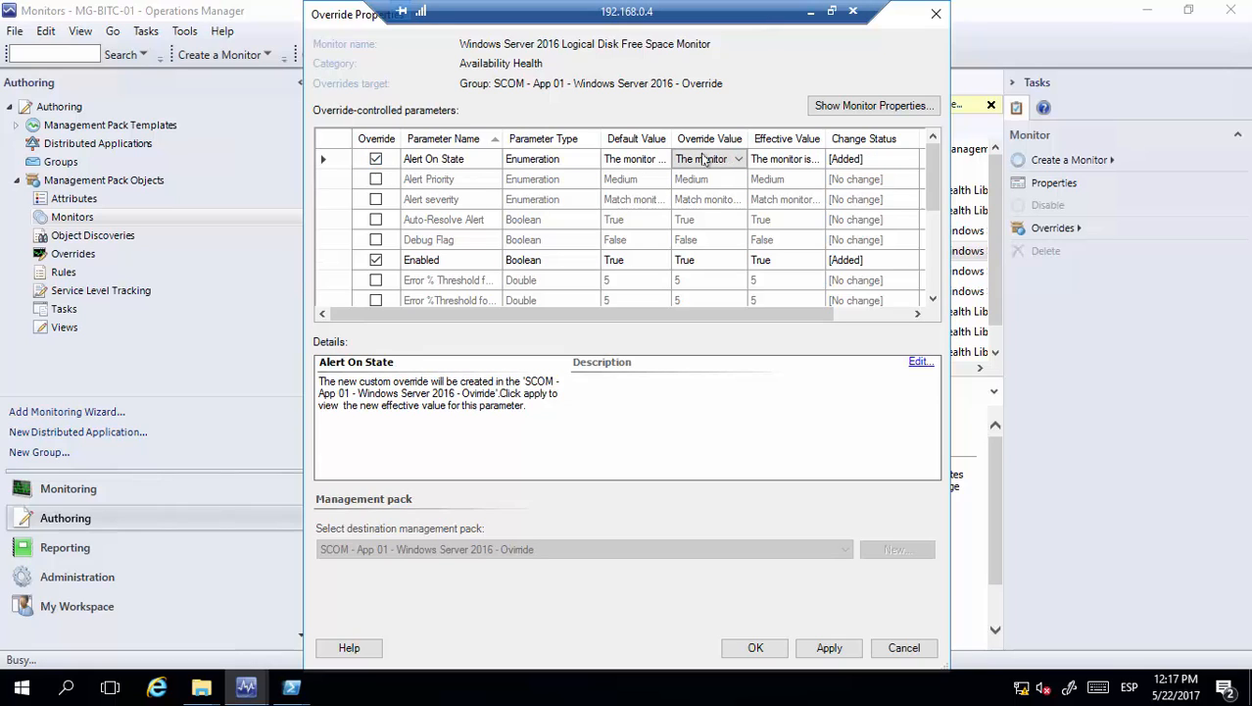
click(708, 159)
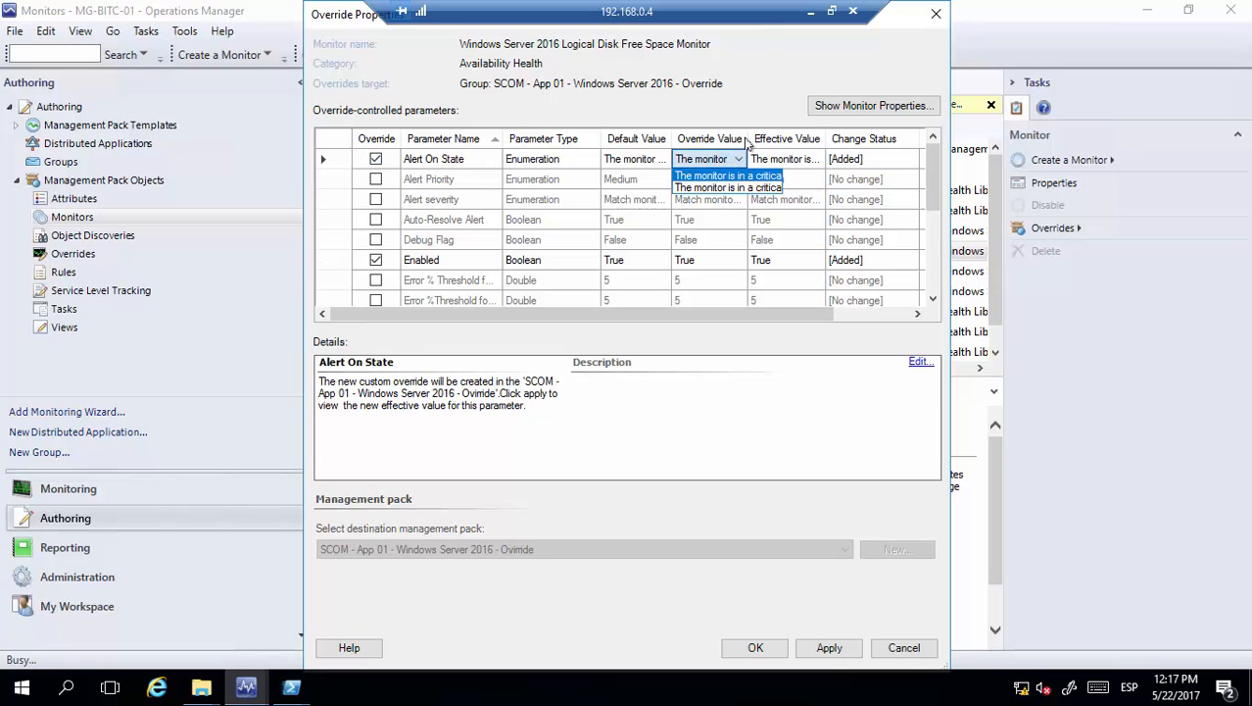
click(750, 144)
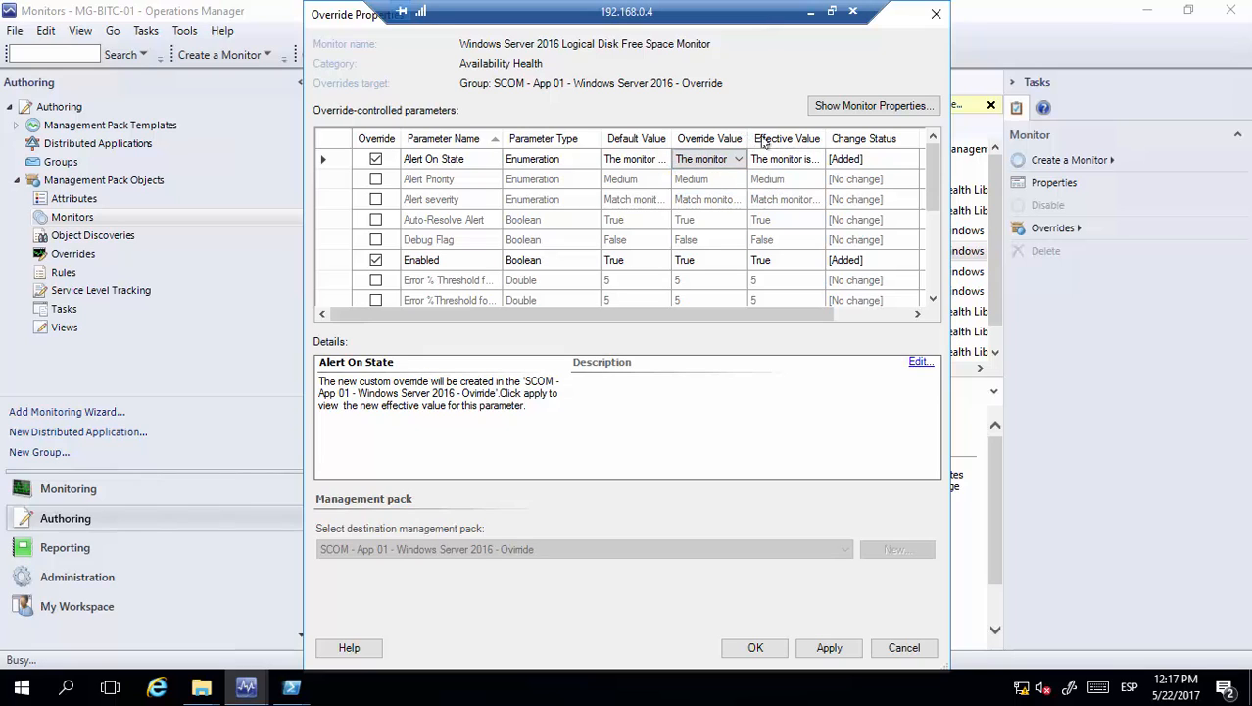
drag(747, 137, 800, 137)
click(777, 159)
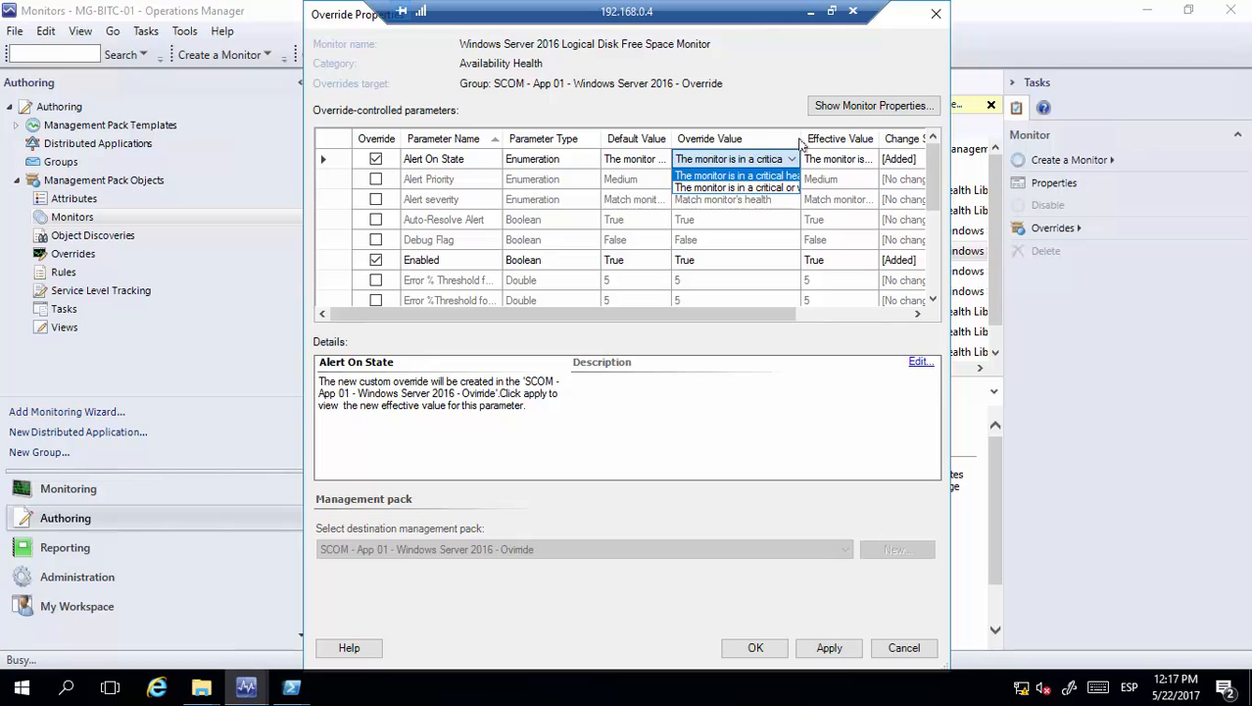
click(796, 139)
drag(797, 138, 868, 139)
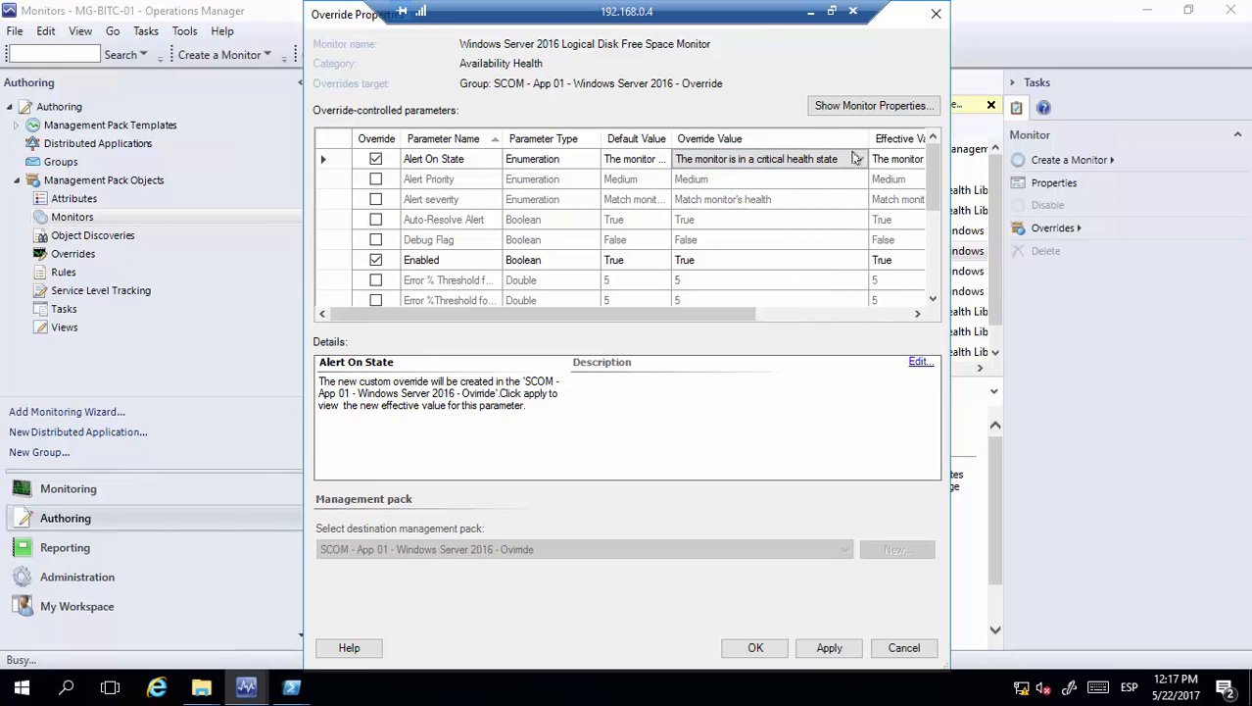
click(838, 160)
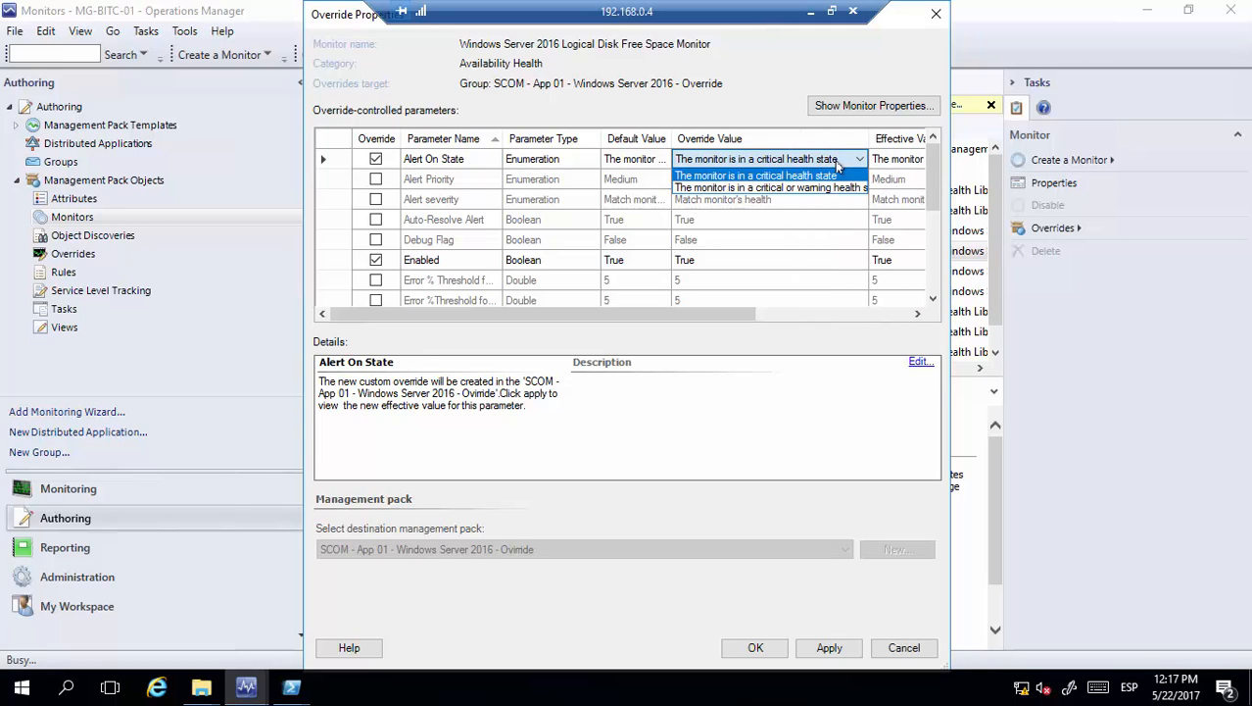
click(727, 188)
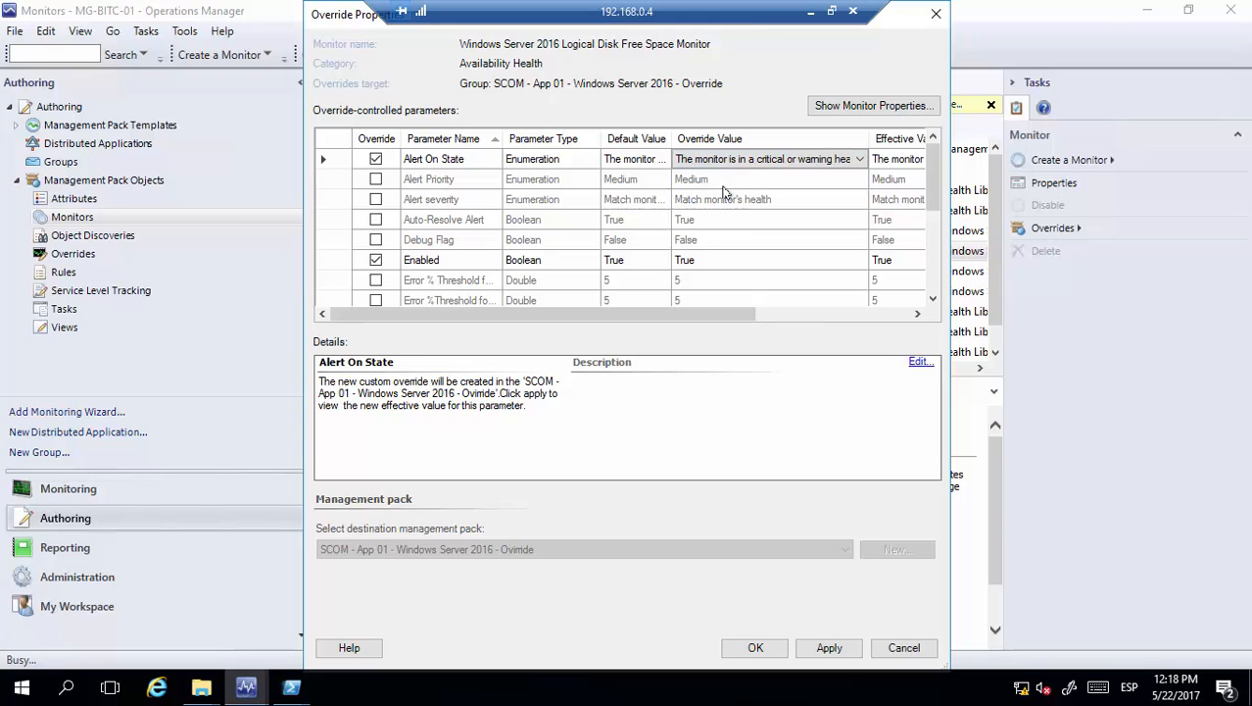
Override Alert Priority (Medium) and Error % Threshold for Non-System Drives, entering 10
click(377, 180)
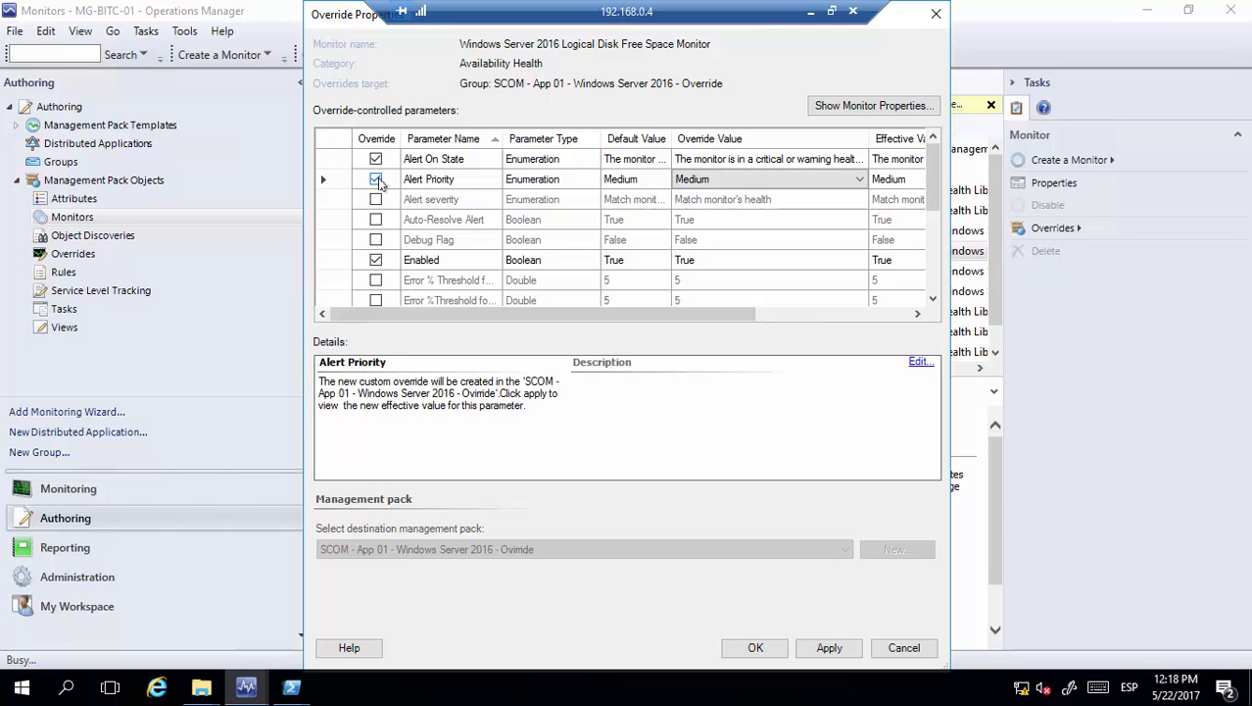
click(730, 180)
drag(938, 185, 938, 222)
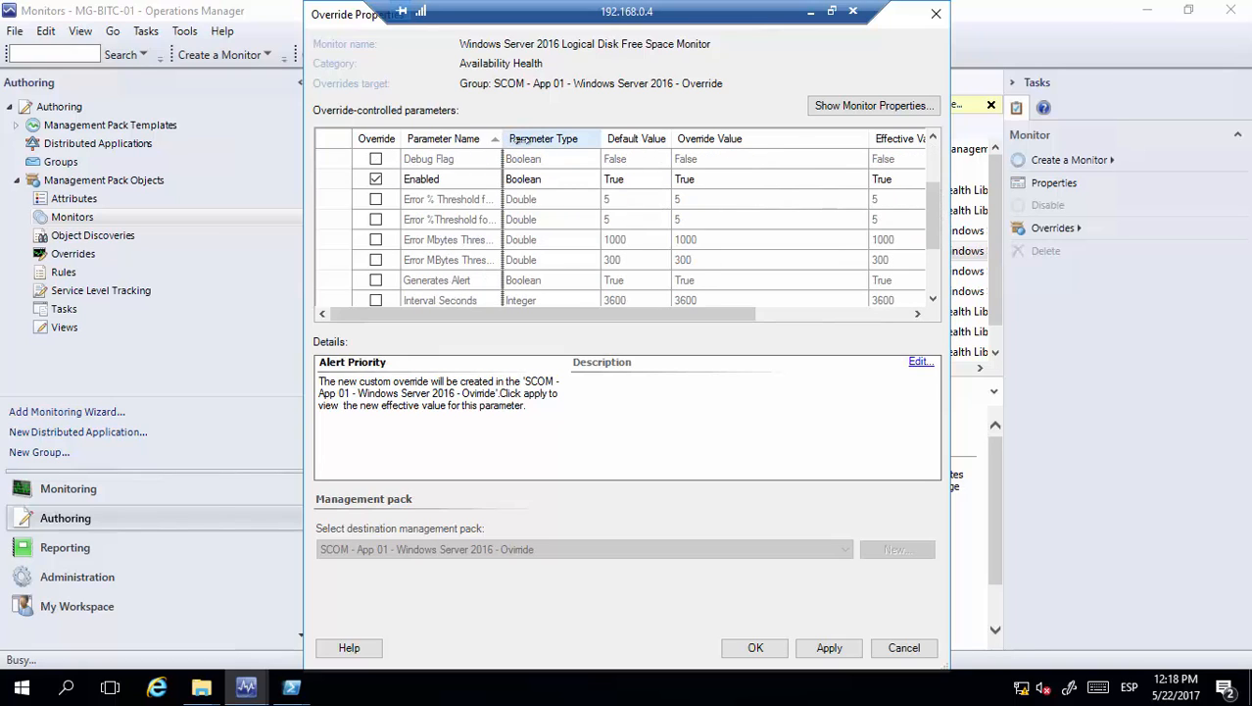
drag(504, 139, 592, 140)
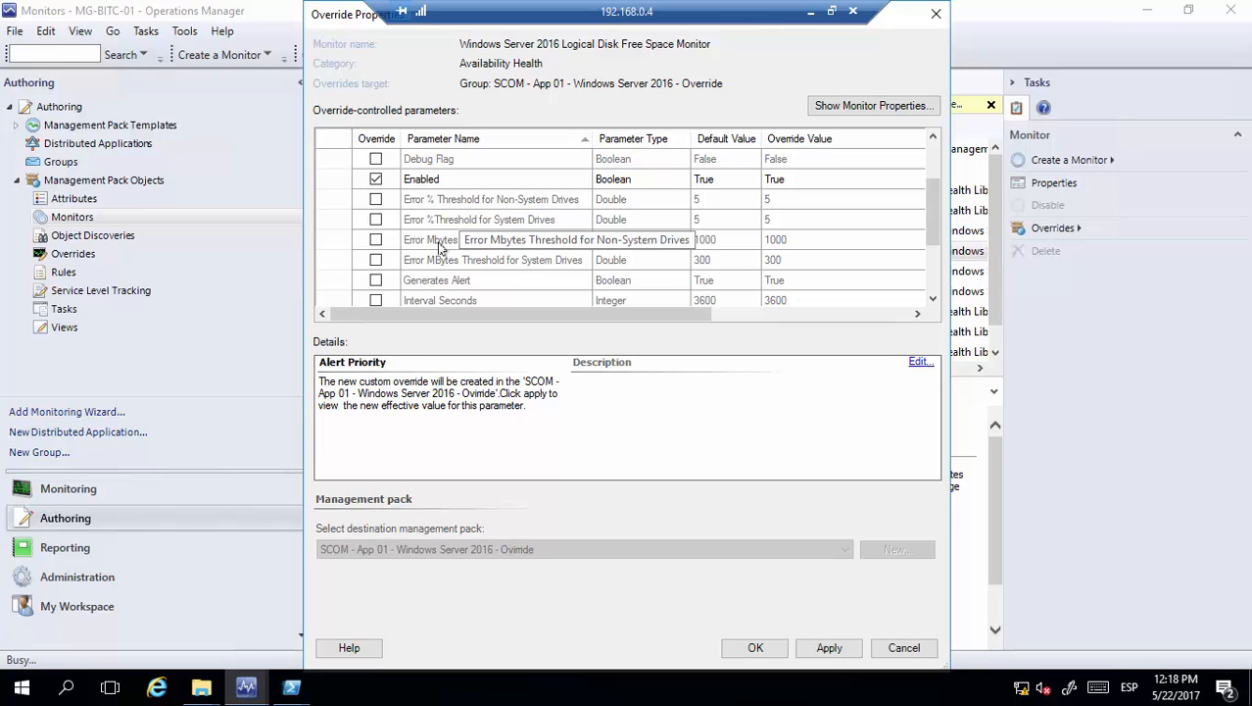
click(375, 199)
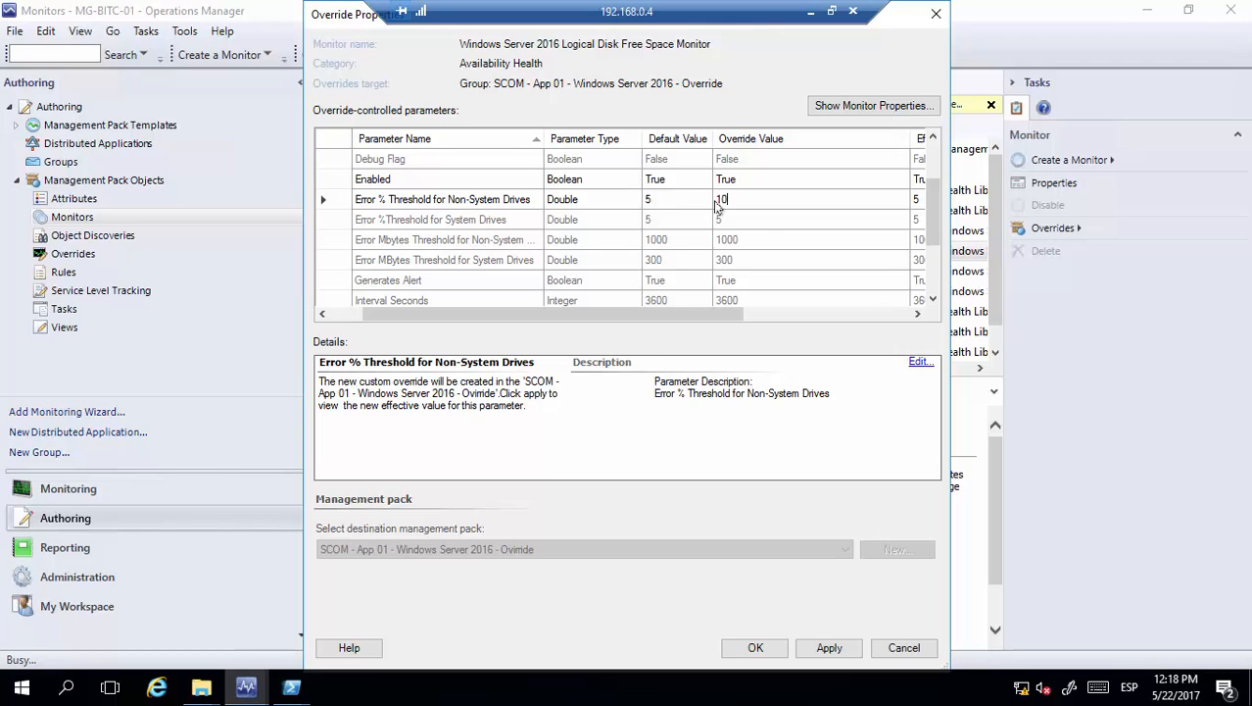
Confirm 10 for the non-system drives threshold and override Error % Threshold for System Drives with 10
click(739, 222)
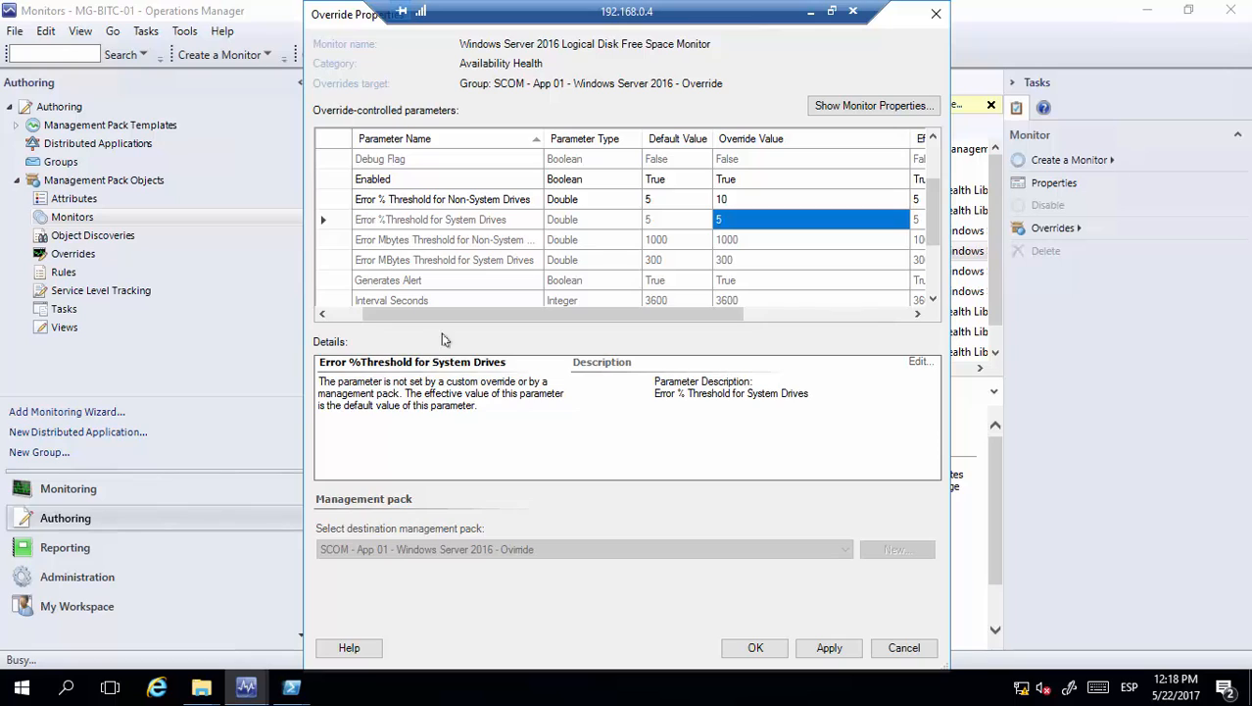
click(353, 314)
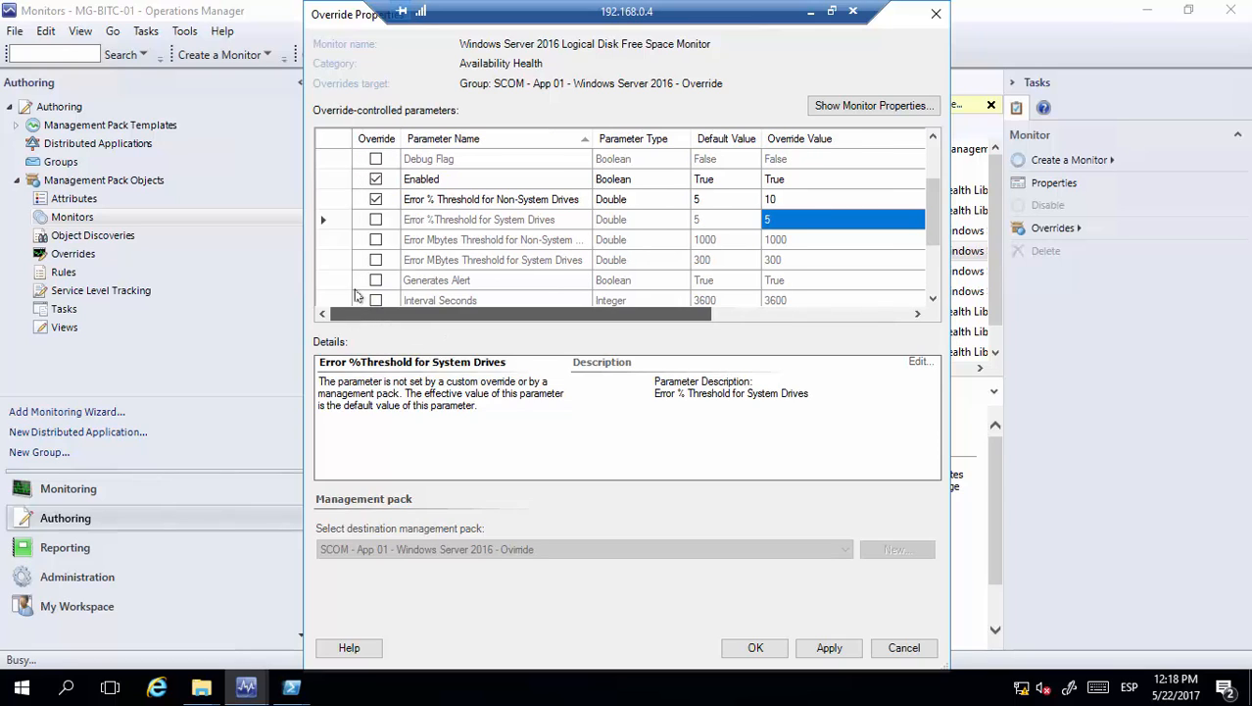
click(376, 221)
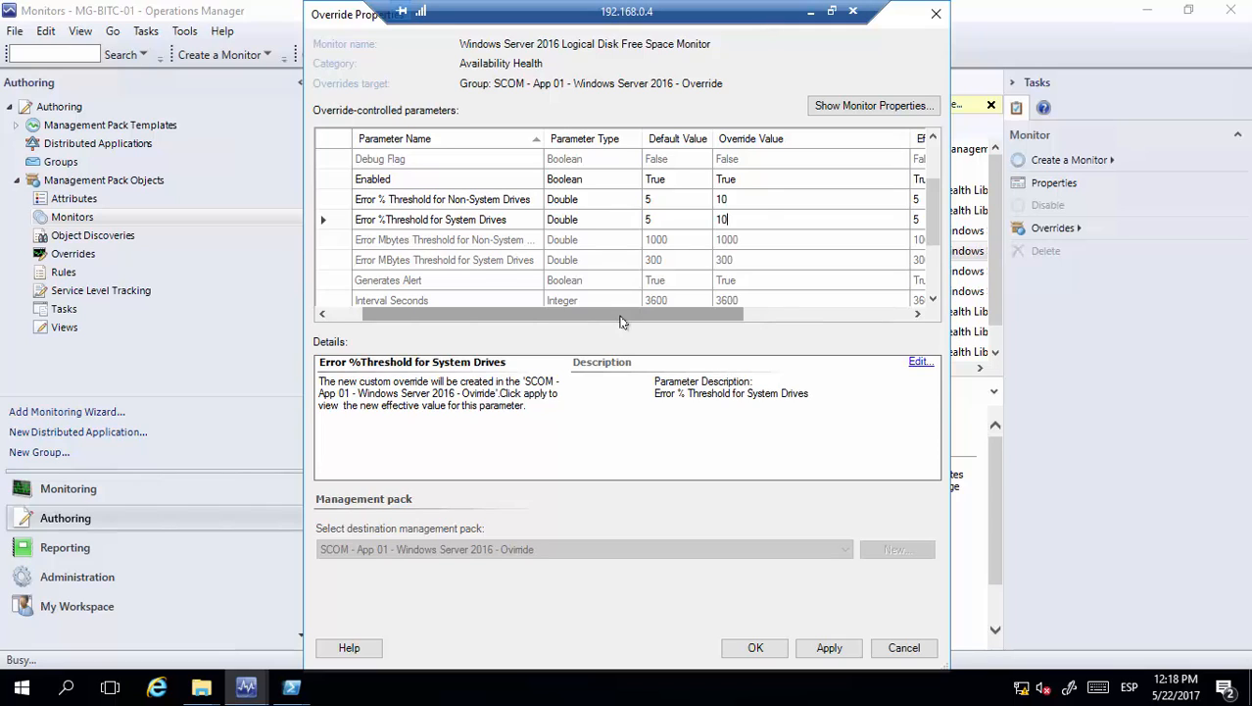
drag(620, 321, 586, 323)
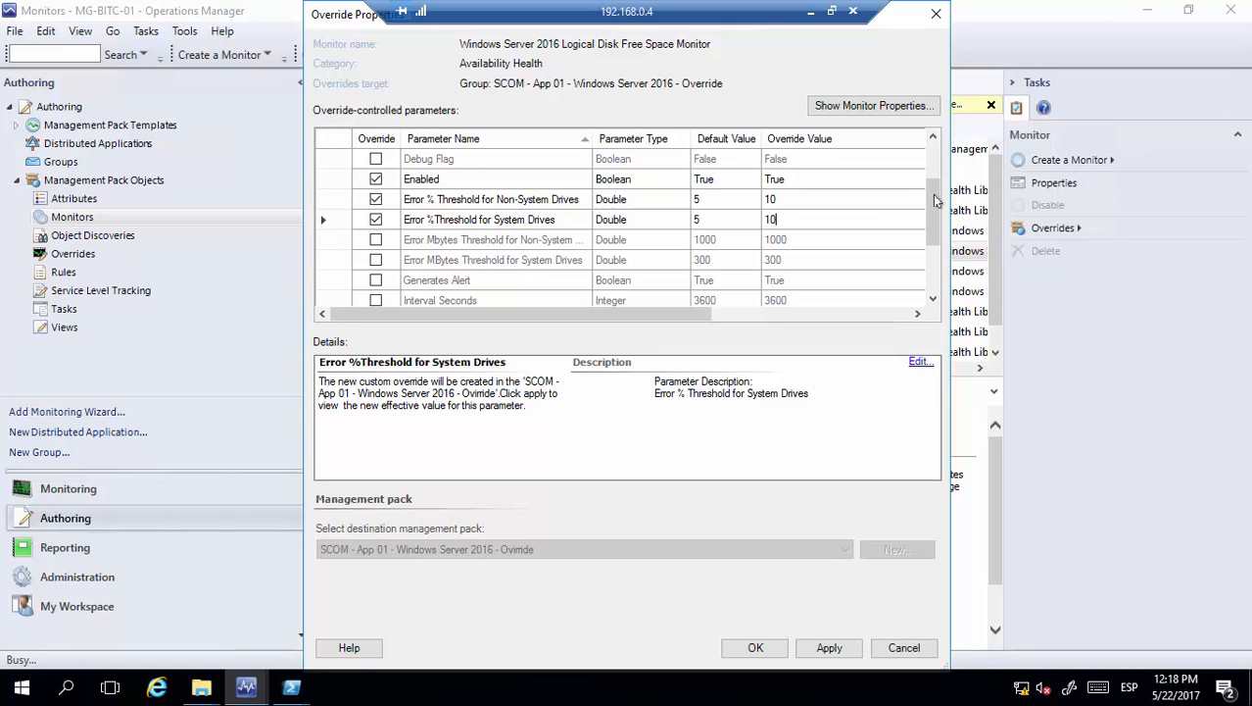
drag(936, 200, 936, 236)
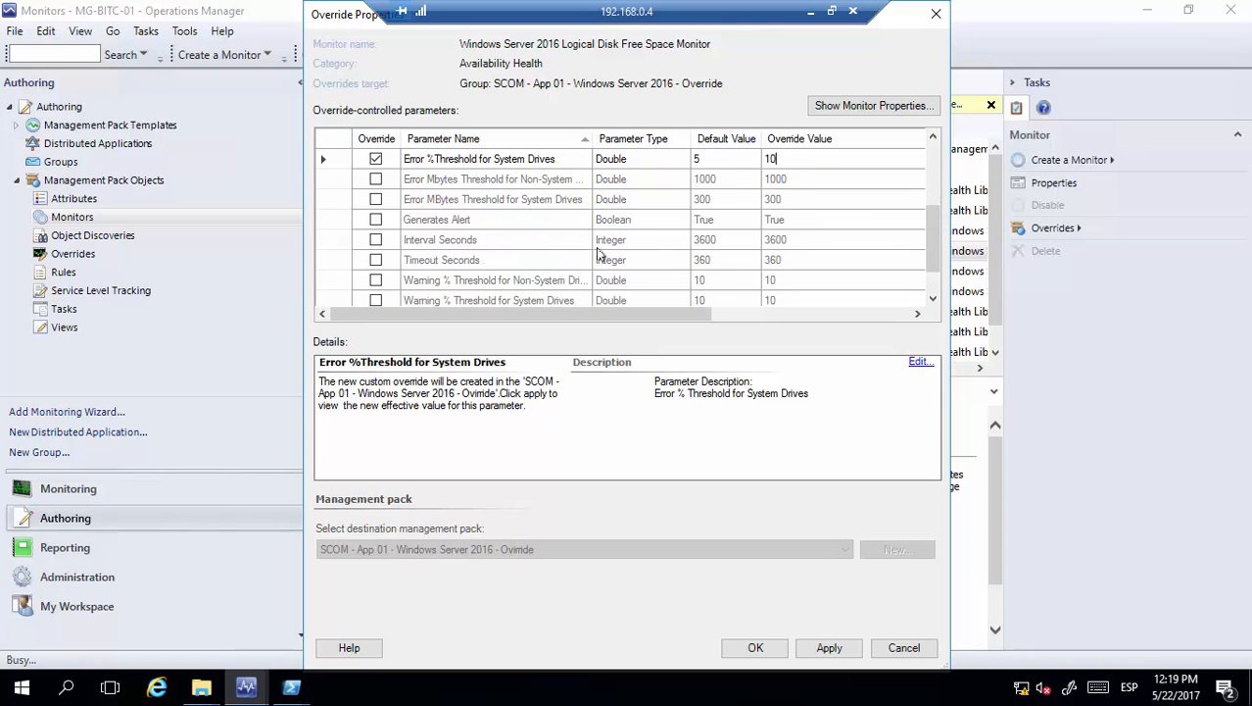
Override the Generates Alert parameter
click(375, 220)
click(770, 220)
drag(711, 310, 645, 310)
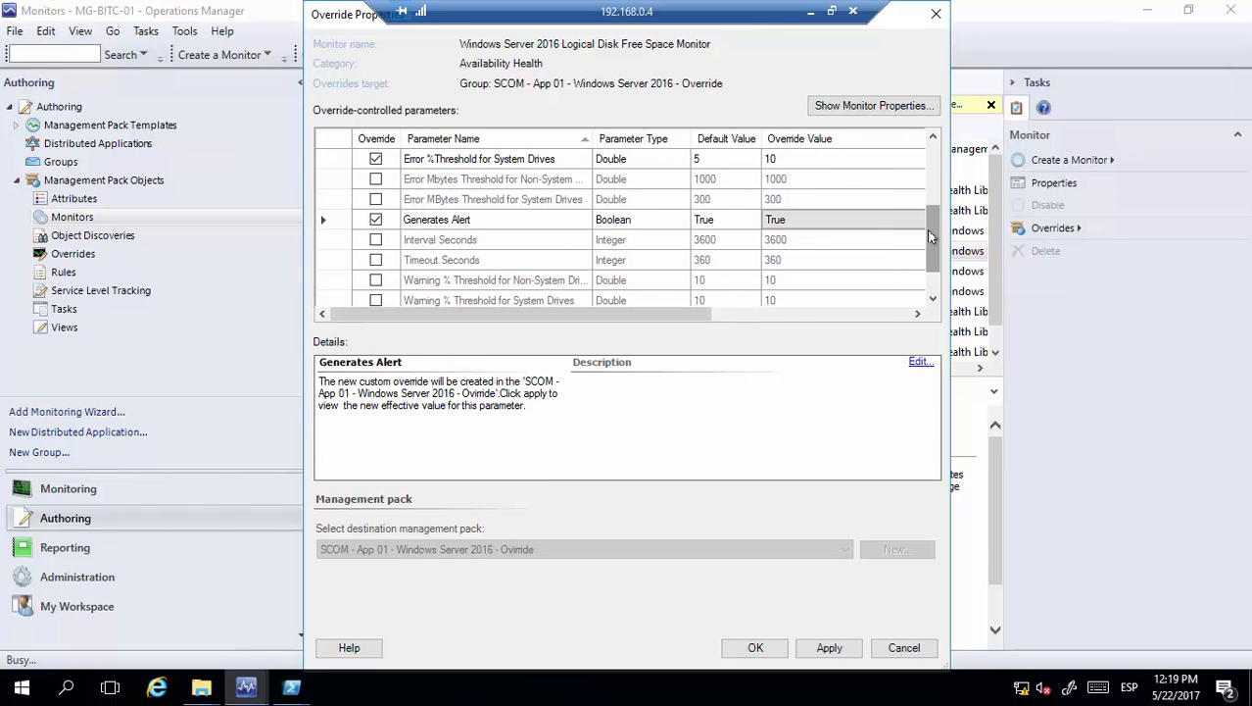
drag(931, 248, 930, 267)
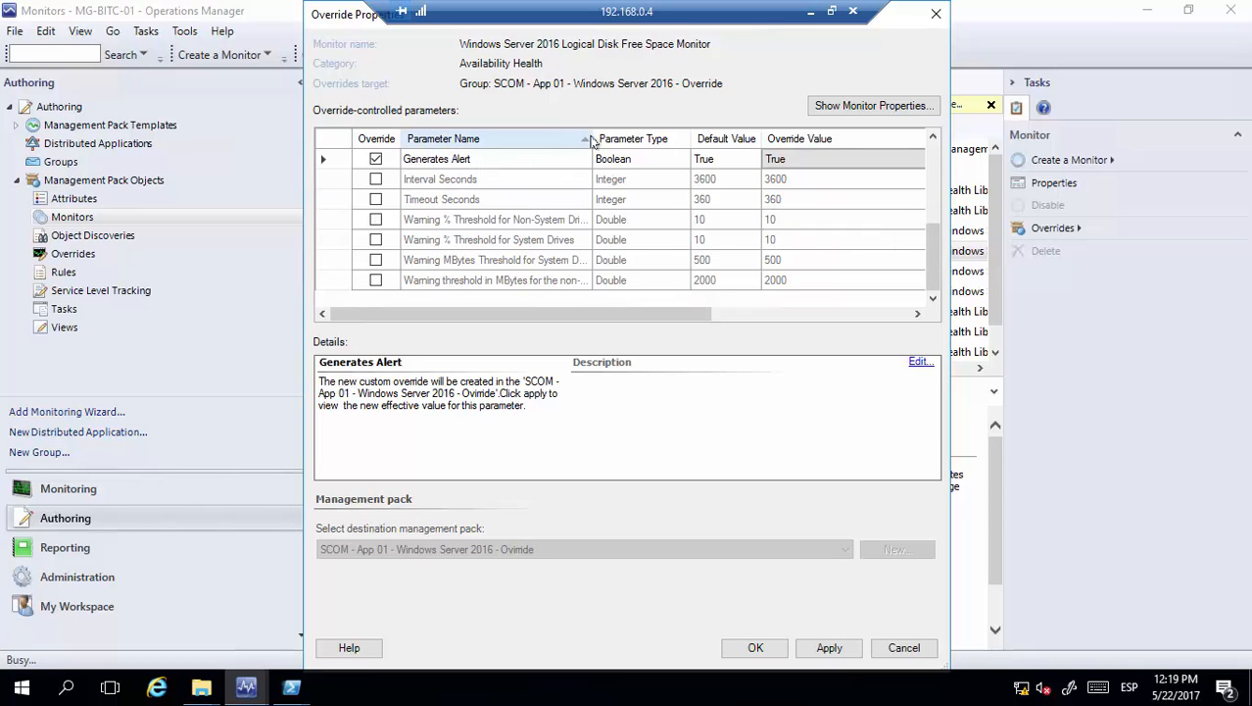
drag(592, 142, 613, 142)
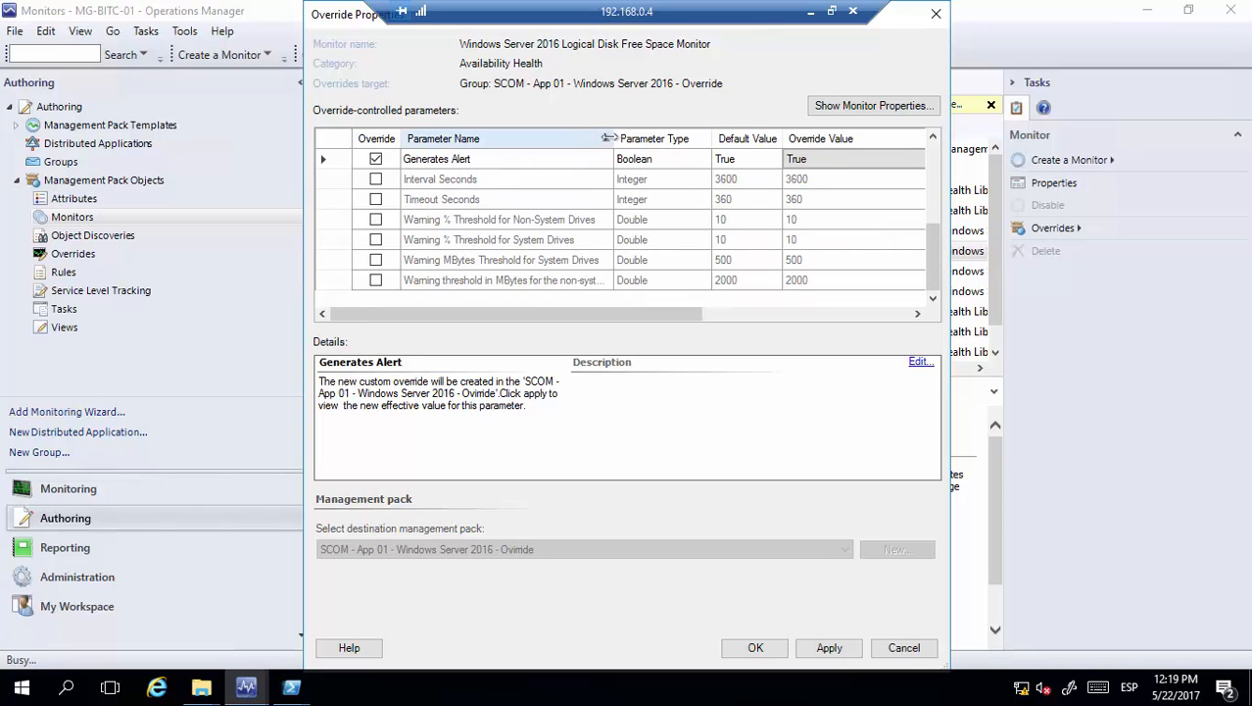
Override both Warning % Threshold rows, for non-system and system drives, with 30
click(376, 219)
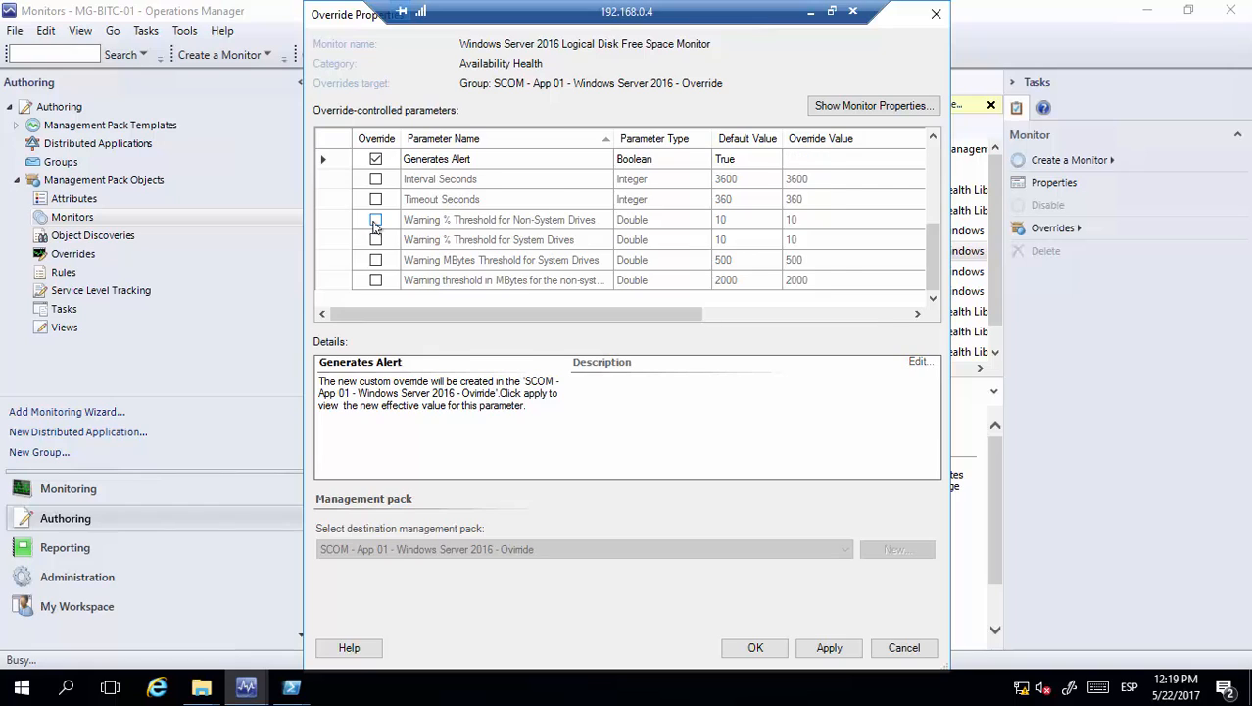
text(2)
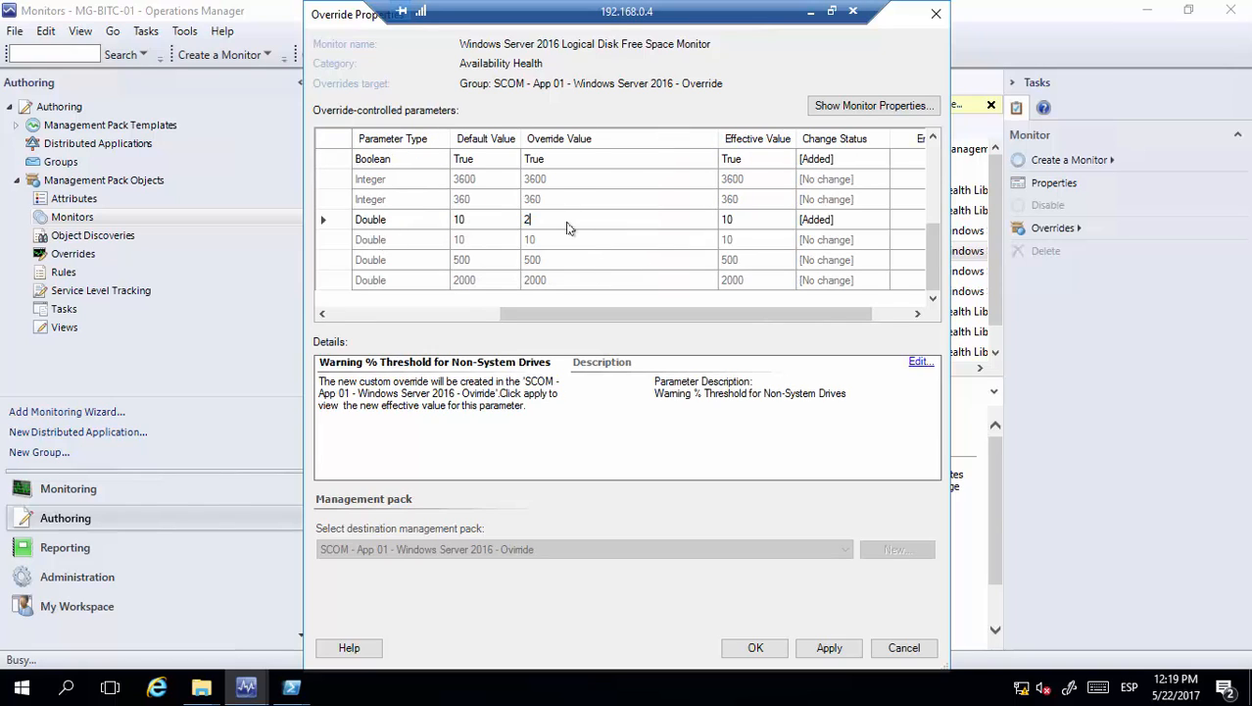
key(BackSpace)
text(30)
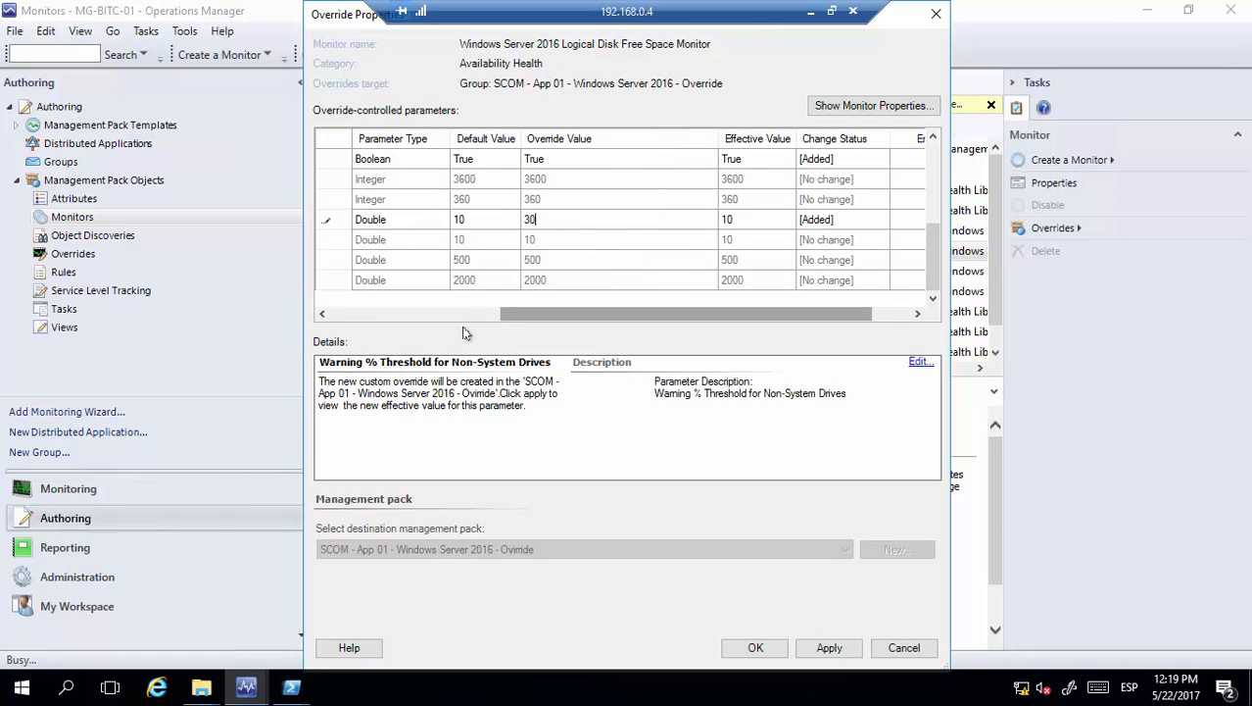
drag(607, 314, 438, 314)
click(375, 240)
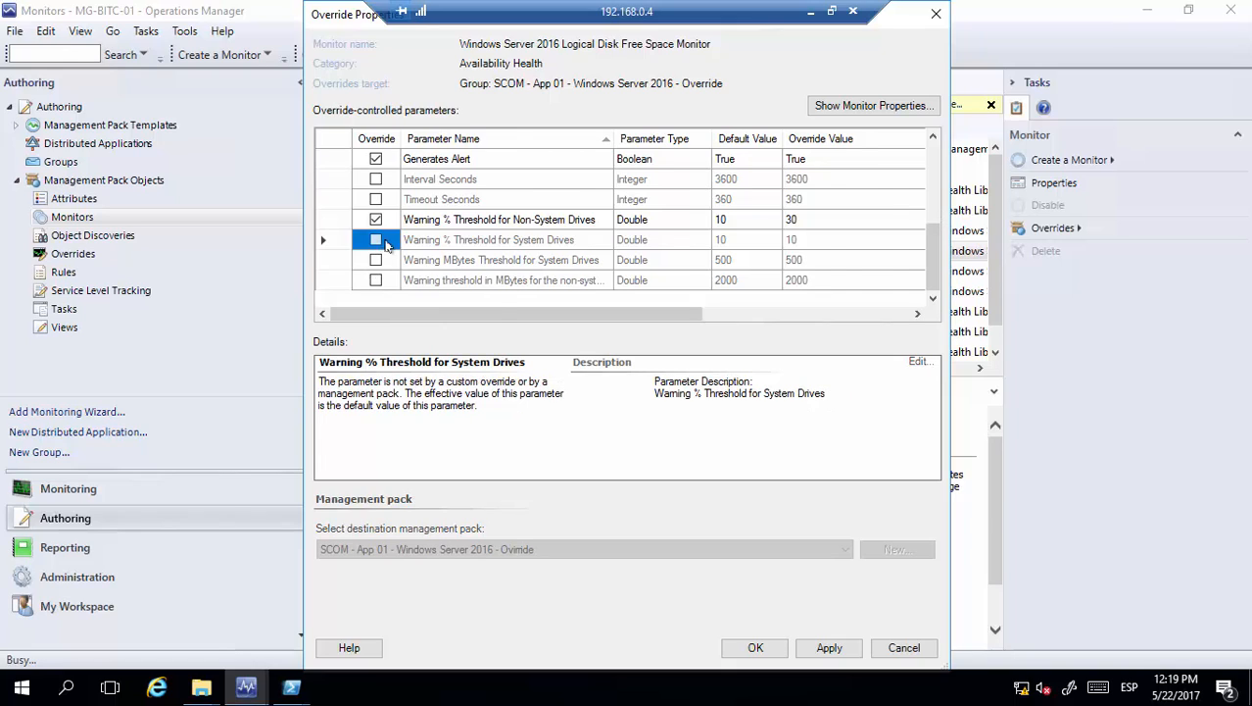
text(30)
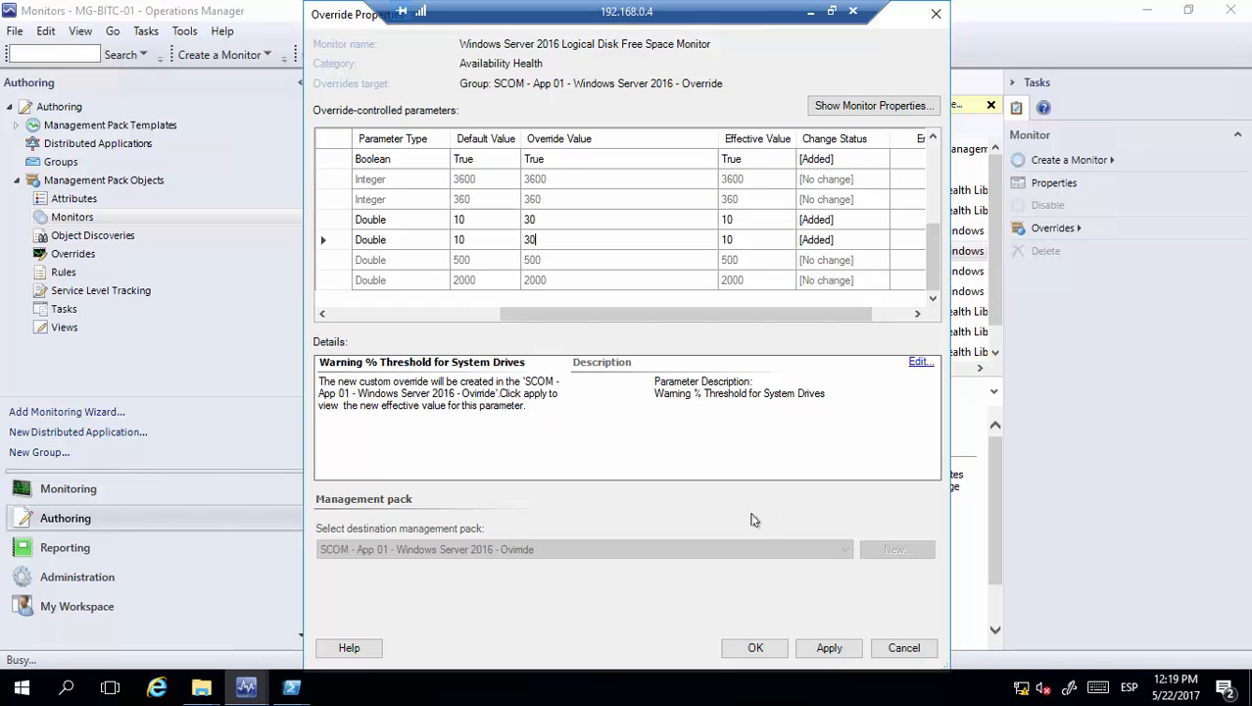
click(495, 263)
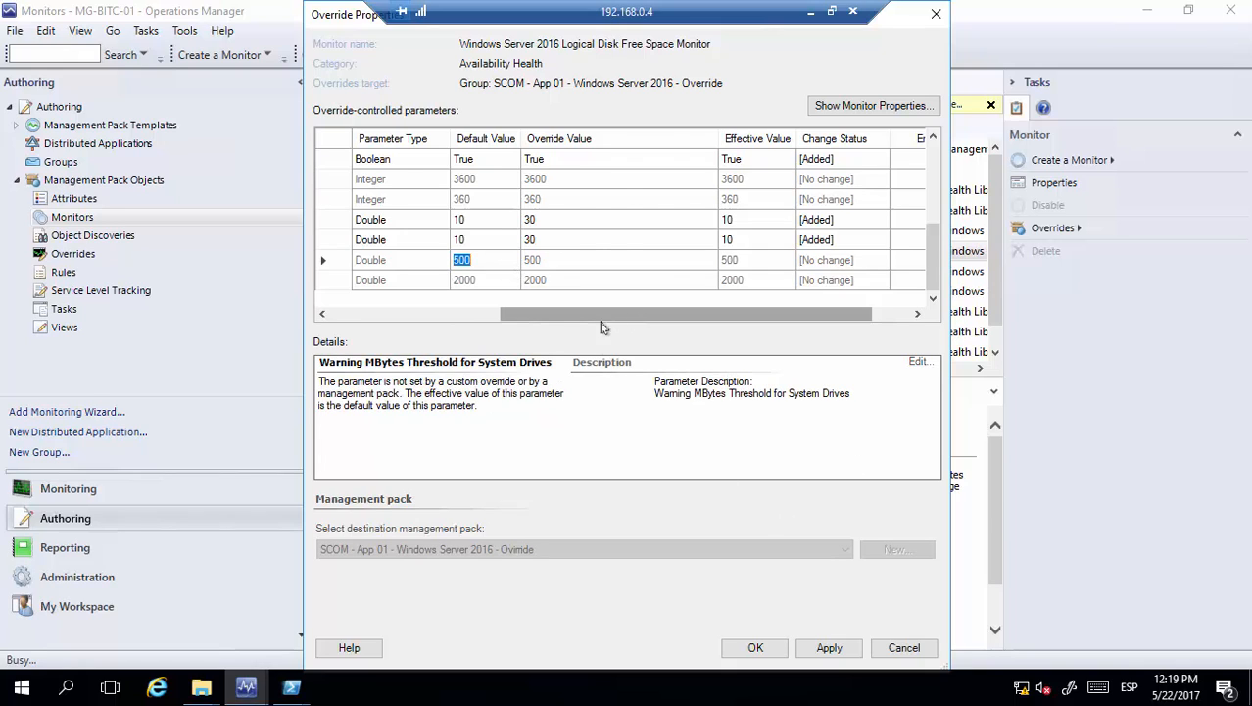
drag(598, 323, 417, 325)
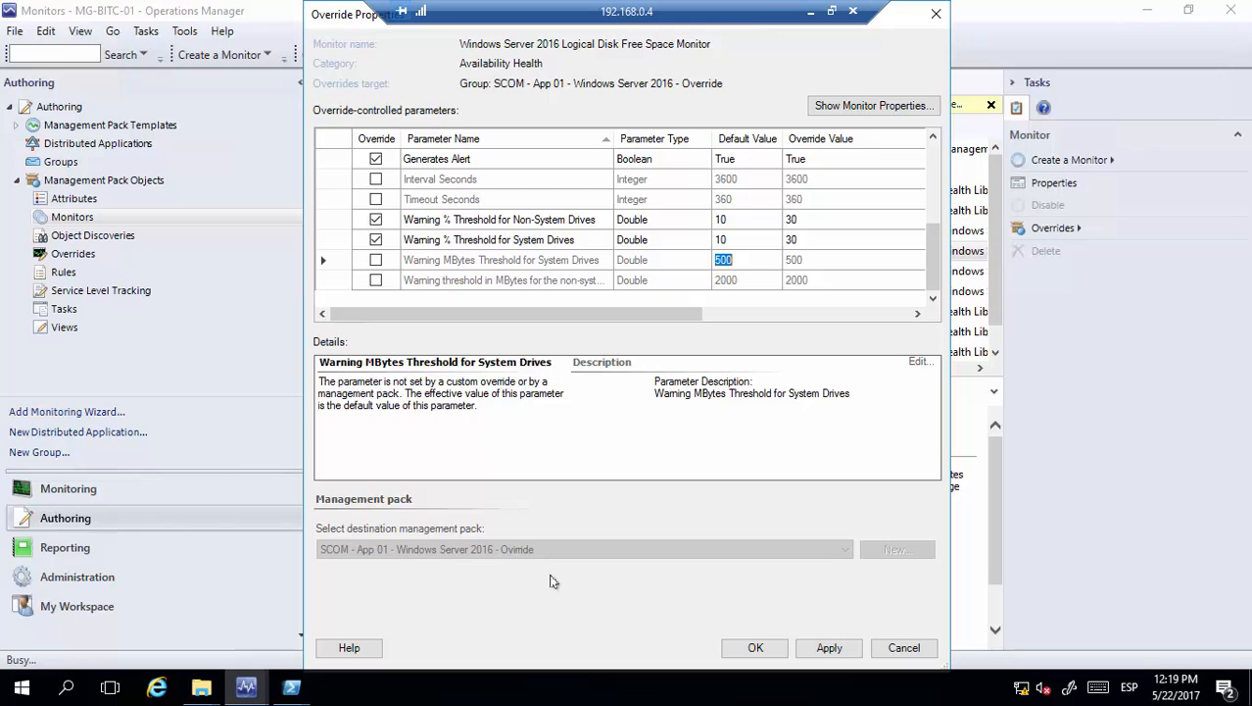
Apply the overrides and close the override dialog with OK
click(828, 648)
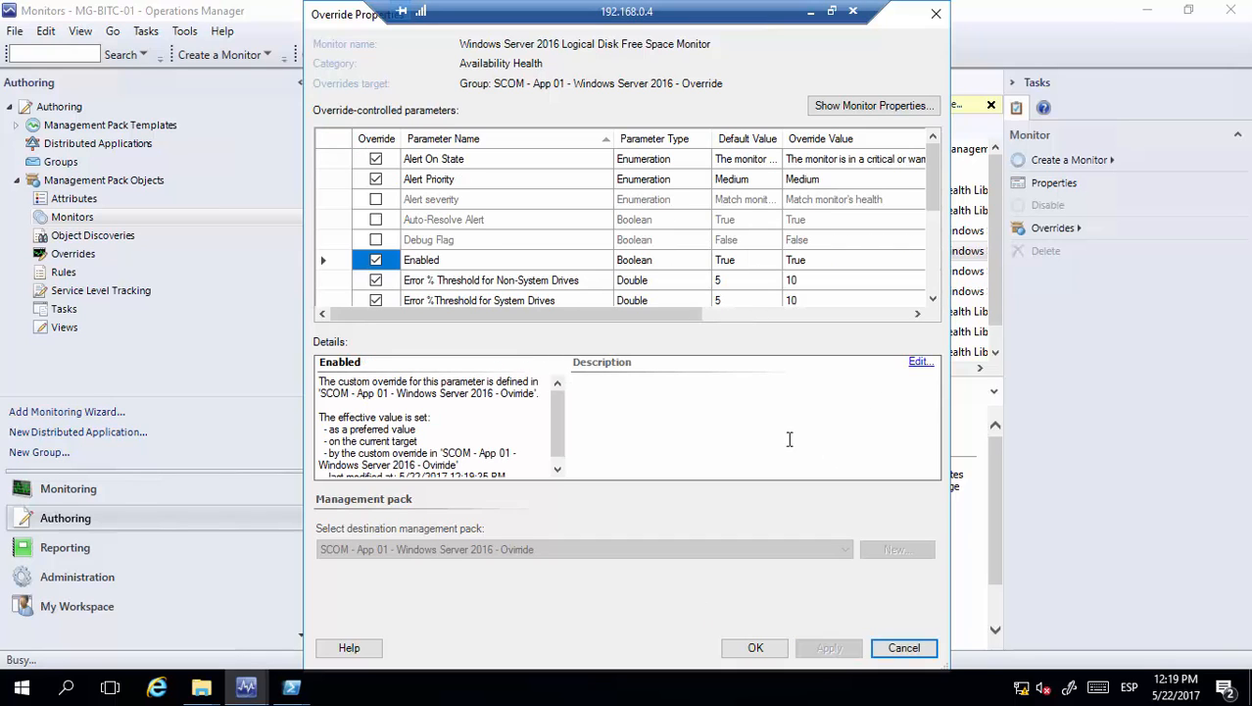
click(756, 648)
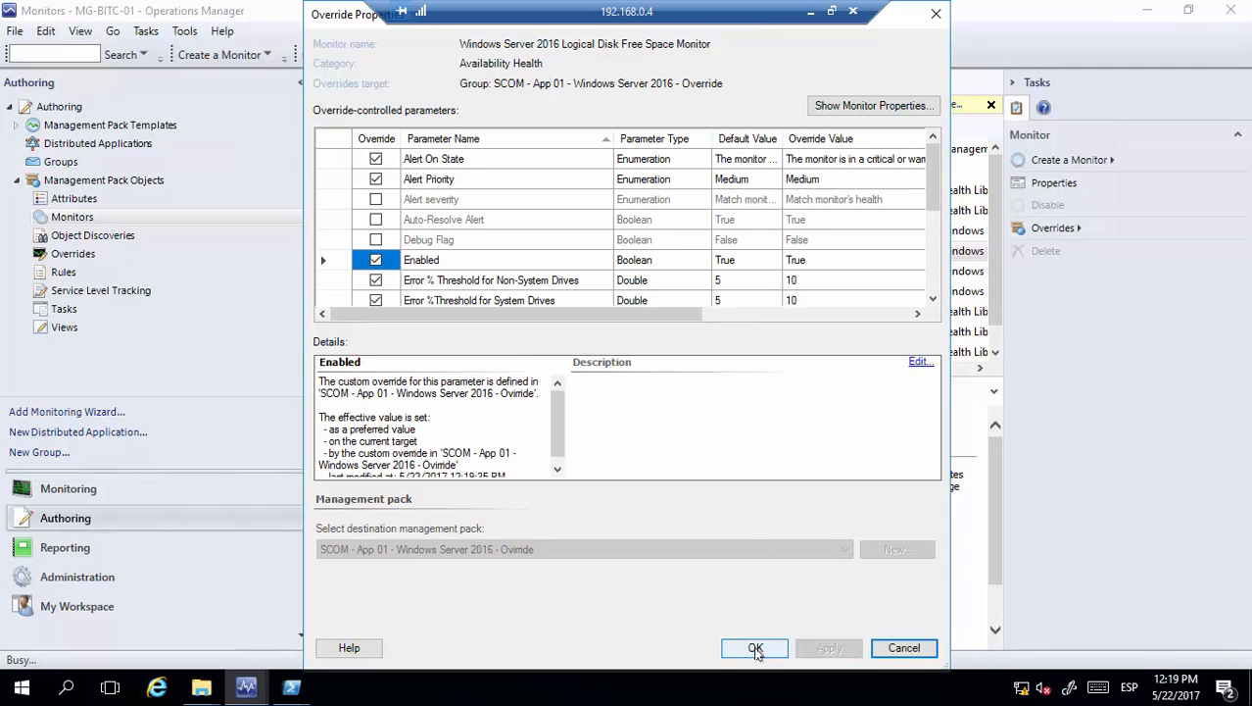
click(756, 649)
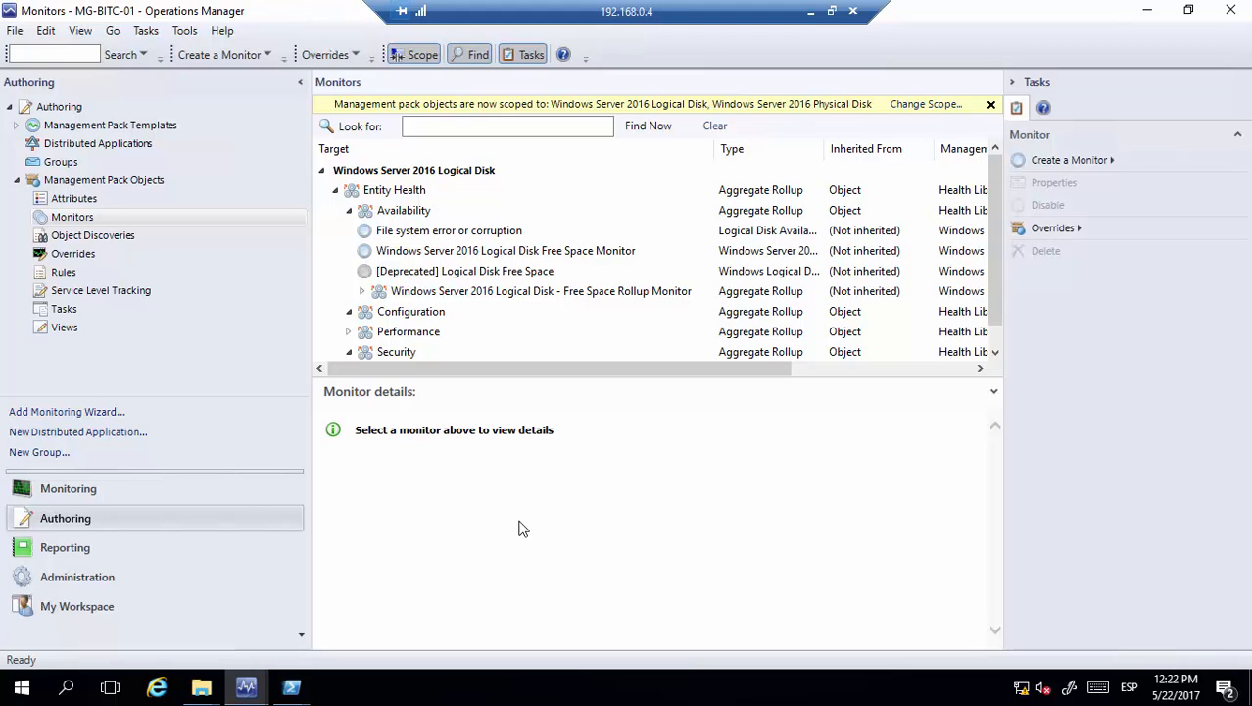
Launch Notepad from the Start search
click(12, 692)
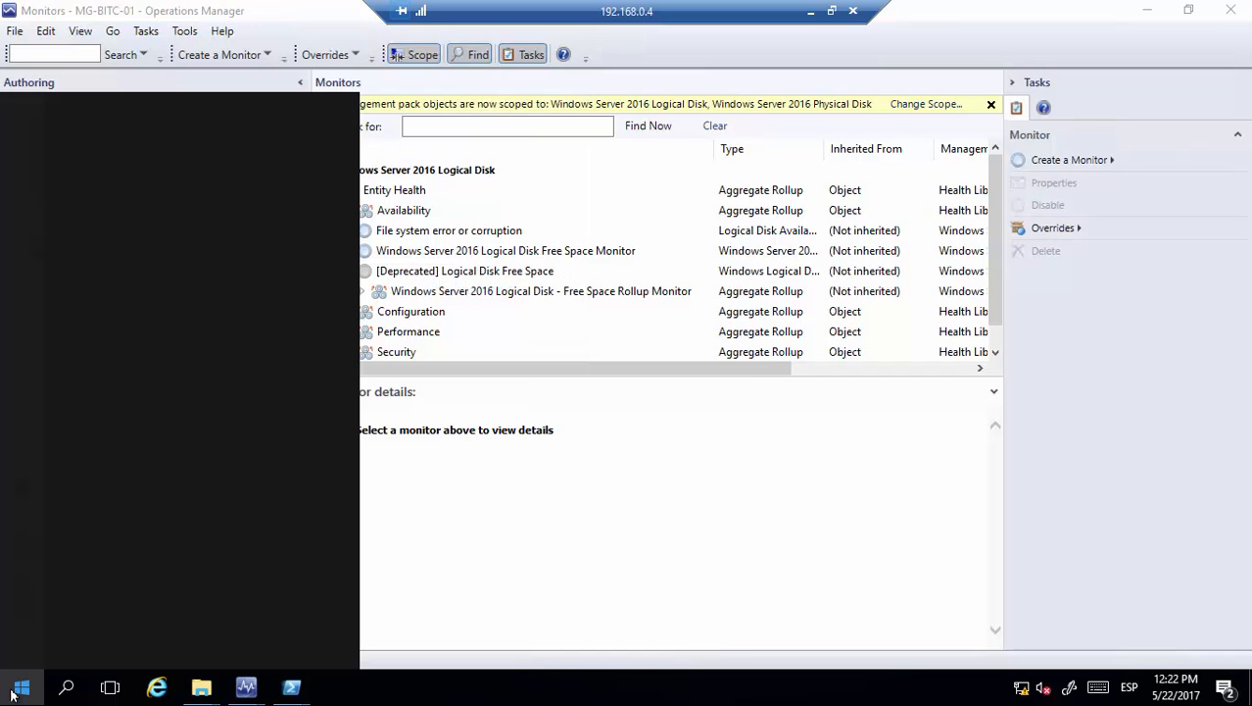
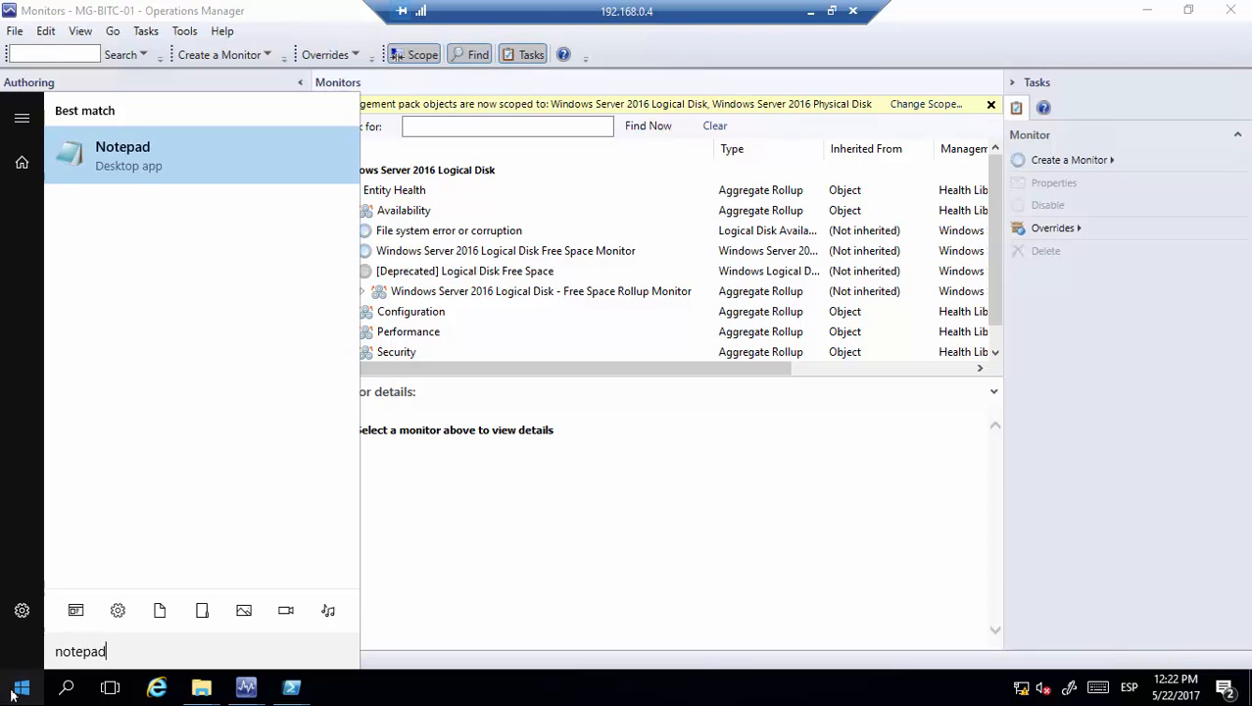
key(Return)
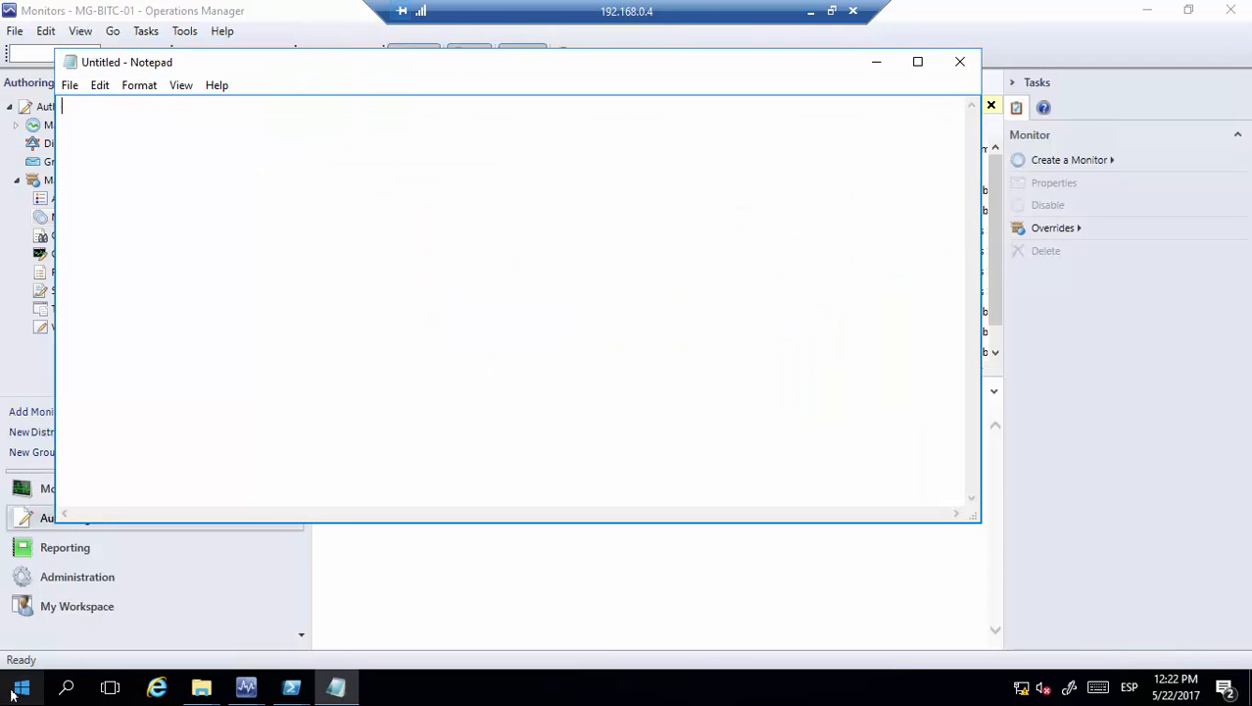
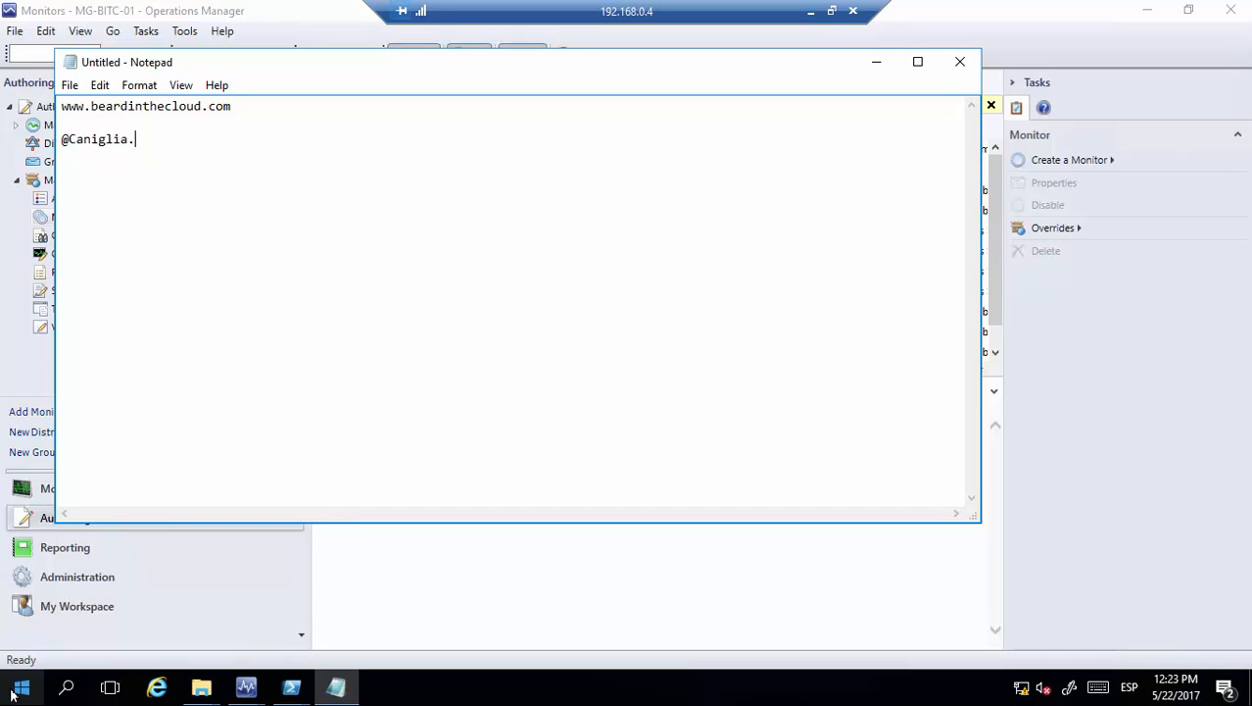
key(Return)
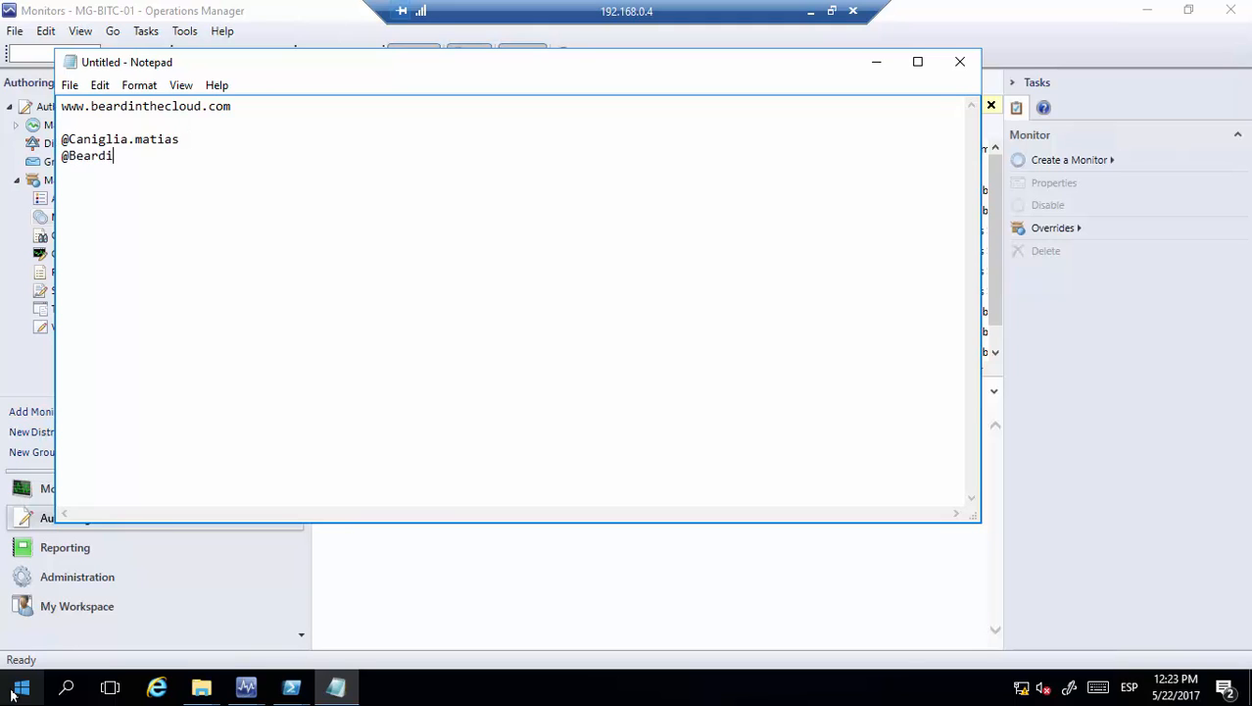
key(BackSpace)
key(BackSpace)
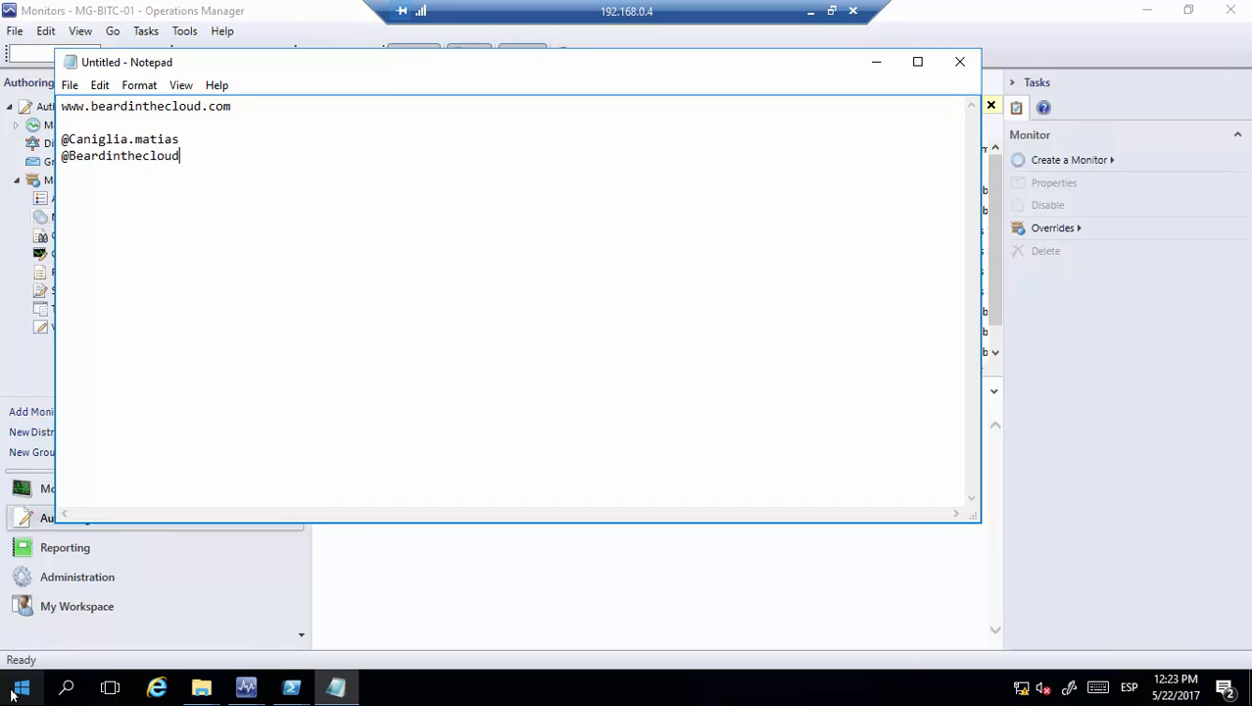